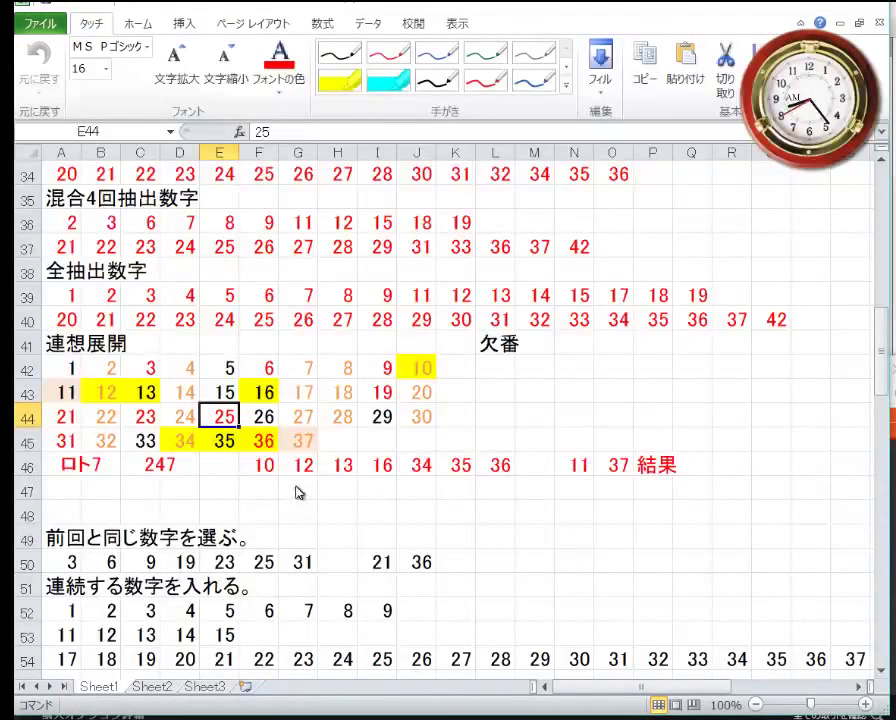
Step: Delete cells A96:R132 containing the old ロト7 247 result and number combinations below 被っている数字
{"action": "scroll", "coordinate": [295, 486], "scroll_direction": "down", "scroll_amount": 16}
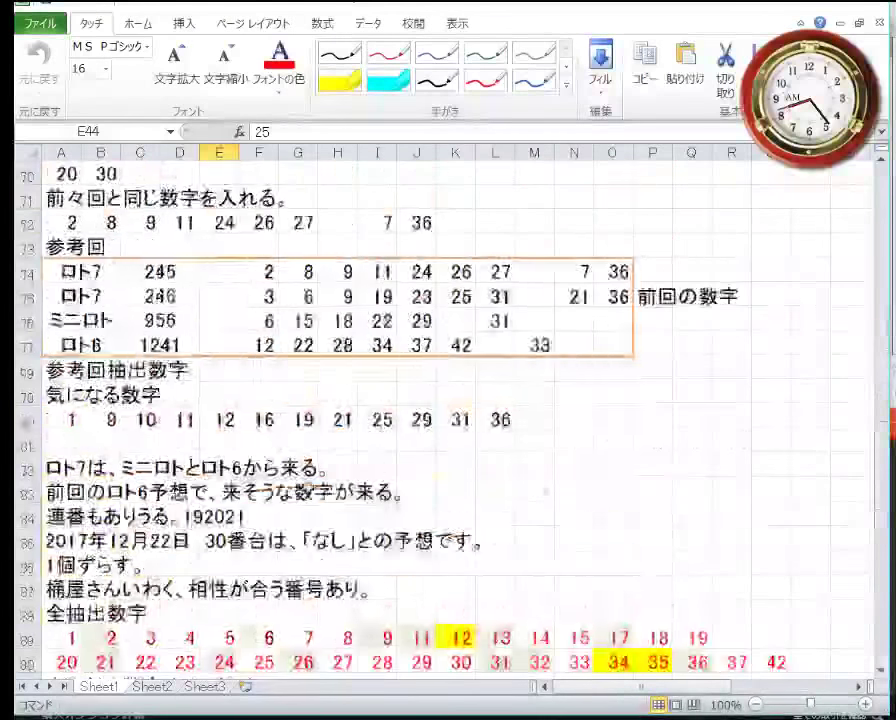
{"action": "scroll", "coordinate": [300, 490], "scroll_direction": "down", "scroll_amount": 8}
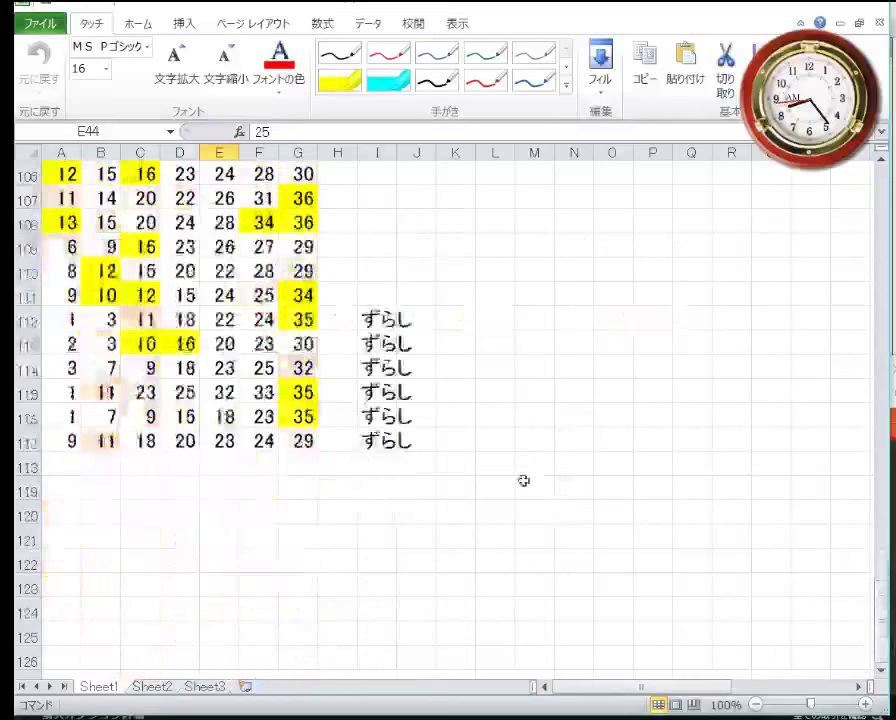
{"action": "left_click", "coordinate": [530, 444]}
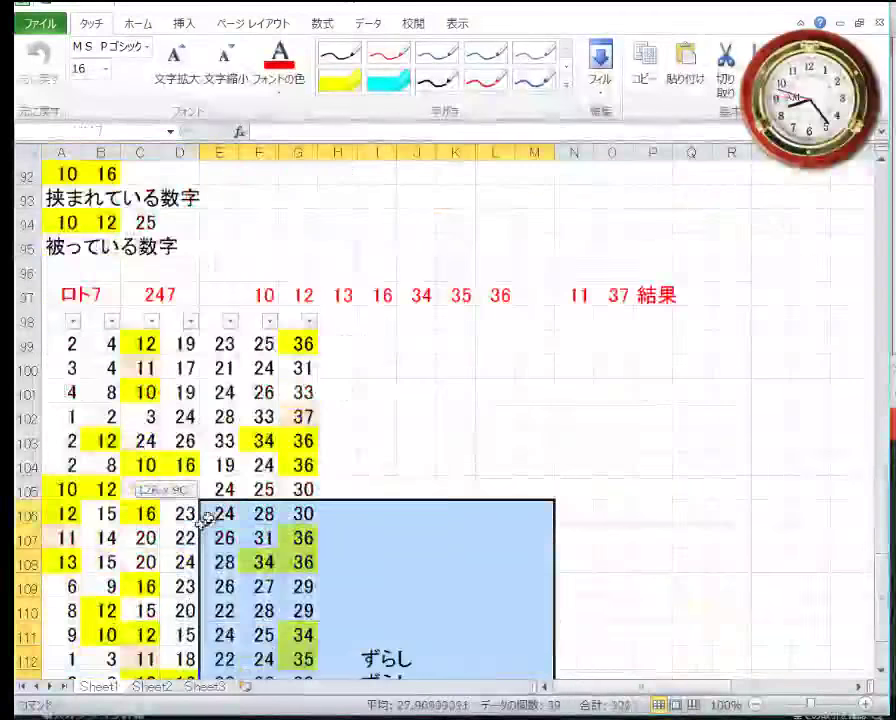
{"action": "left_click_drag", "start_coordinate": [54, 266], "coordinate": [728, 456]}
{"action": "right_click", "coordinate": [510, 316]}
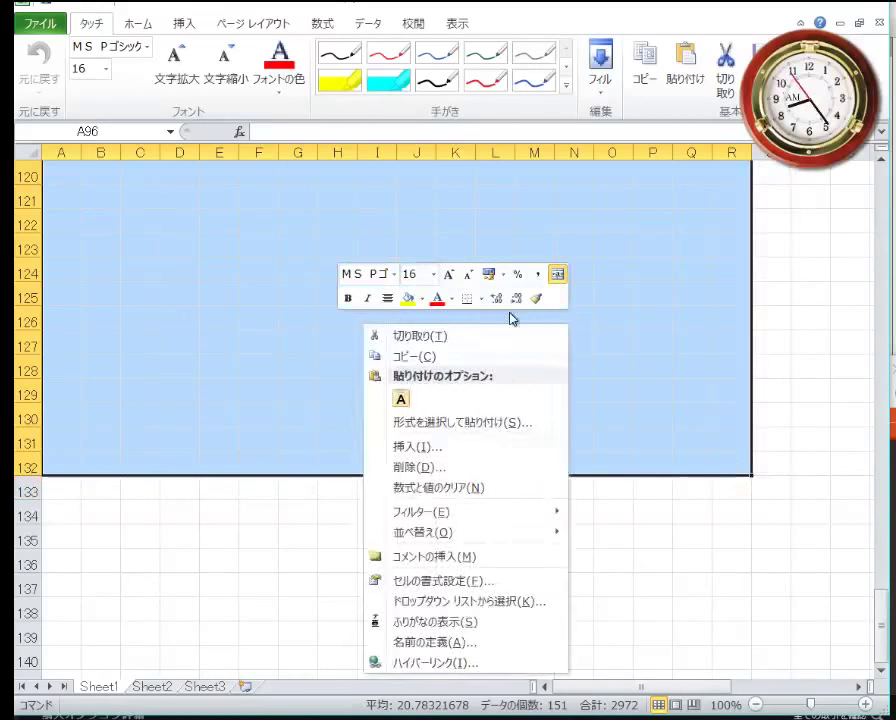
{"action": "left_click", "coordinate": [432, 458]}
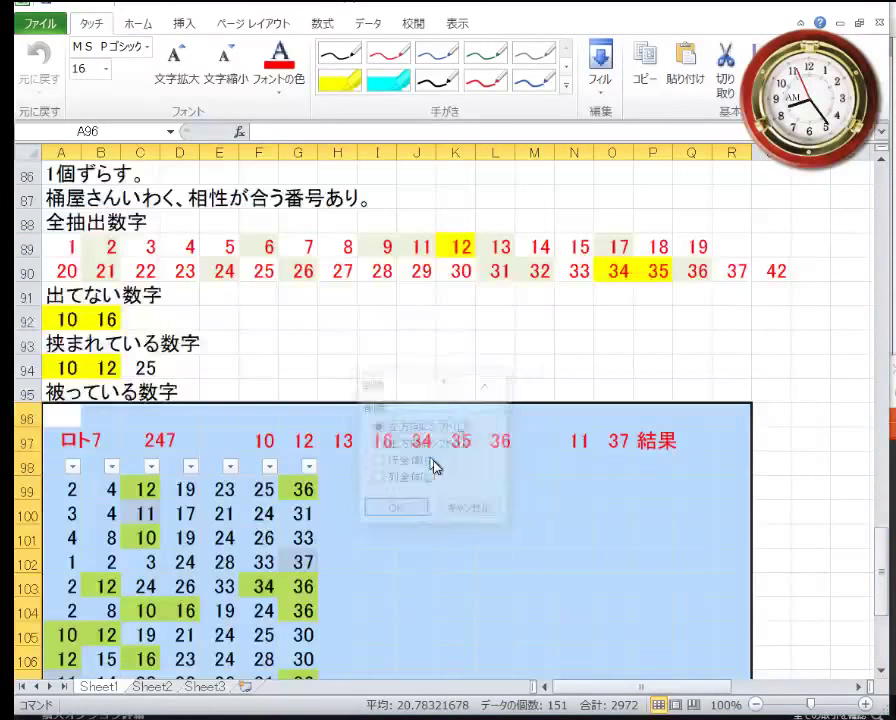
{"action": "left_click", "coordinate": [405, 513]}
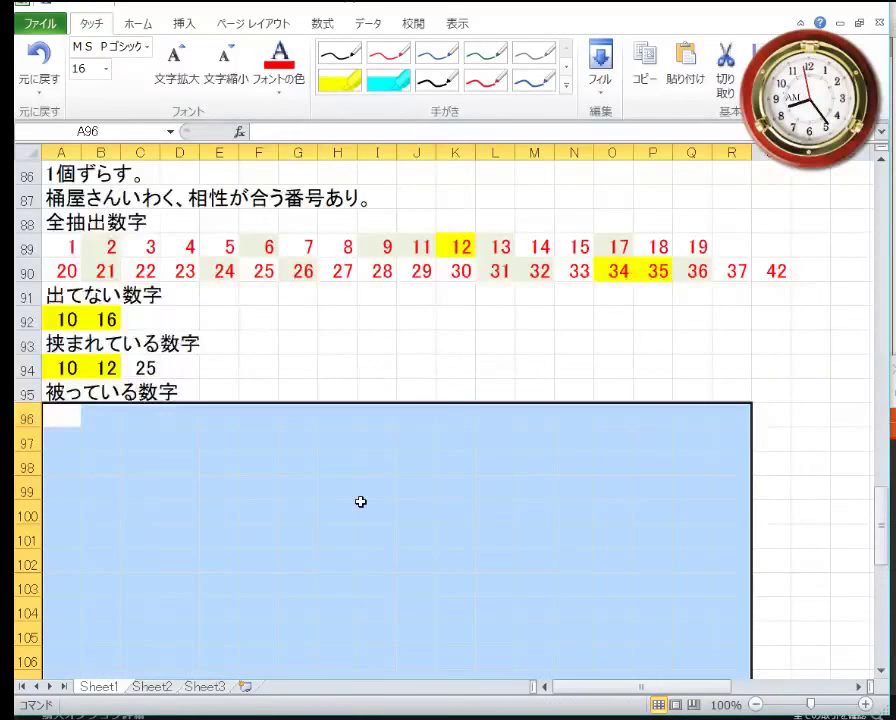
Step: Replace row 94 under 挟まれている数字 with a blank row by deleting it and inserting a new one
{"action": "scroll", "coordinate": [350, 496], "scroll_direction": "up", "scroll_amount": 1}
{"action": "left_click", "coordinate": [28, 441]}
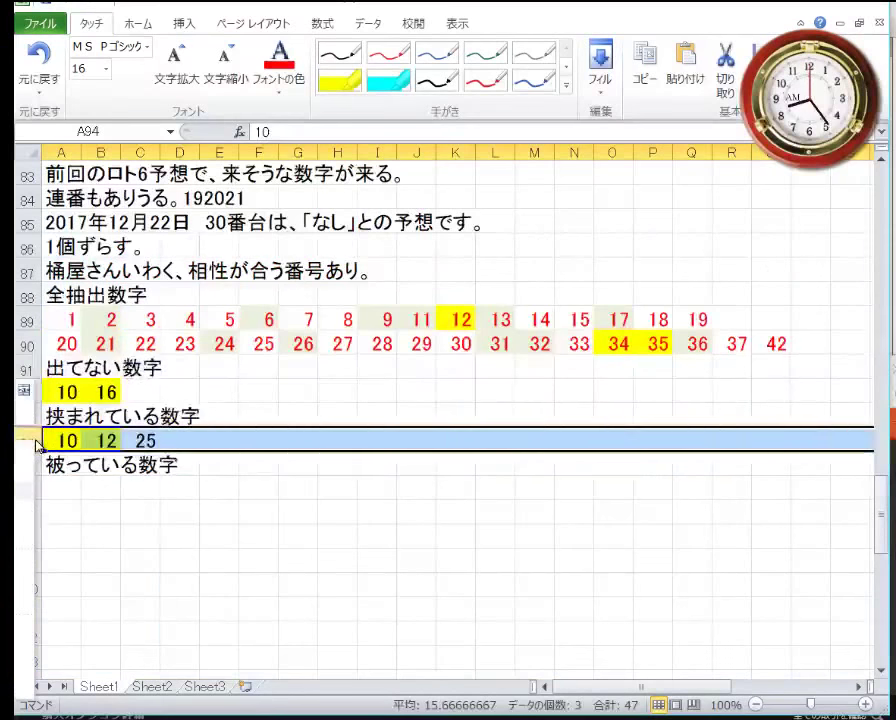
{"action": "key", "text": "ctrl+minus"}
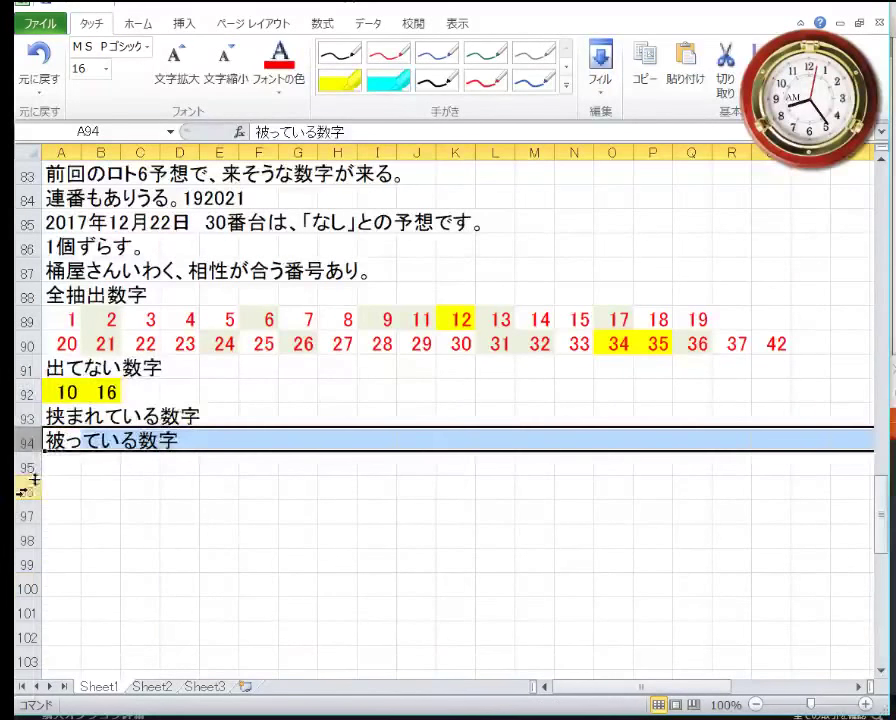
{"action": "right_click", "coordinate": [26, 446]}
{"action": "left_click", "coordinate": [58, 560]}
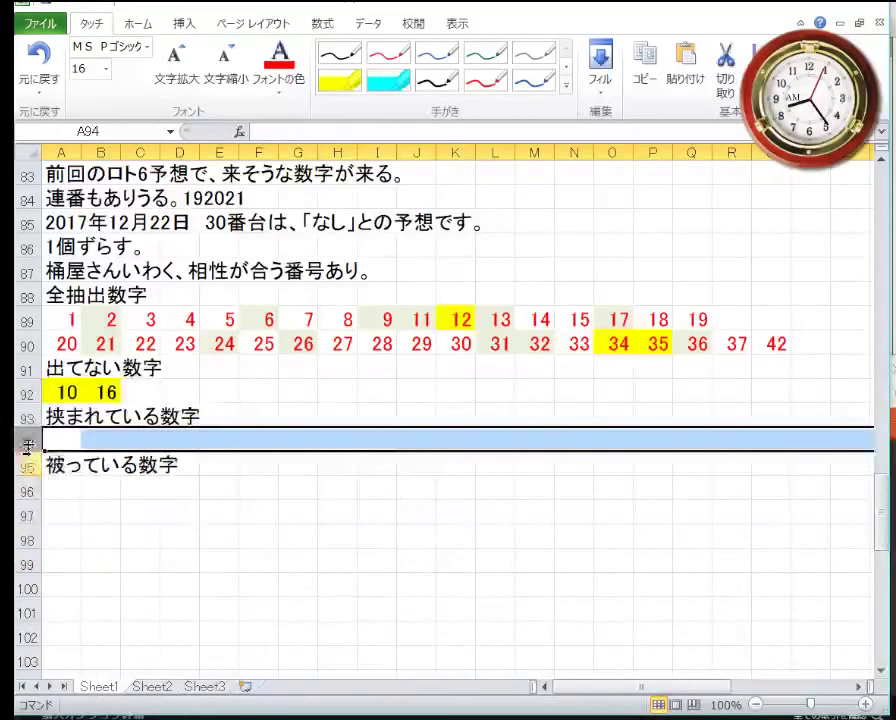
Step: Replace row 92 under 出てない数字 with a blank row by deleting it and inserting a new one
{"action": "left_click", "coordinate": [26, 392]}
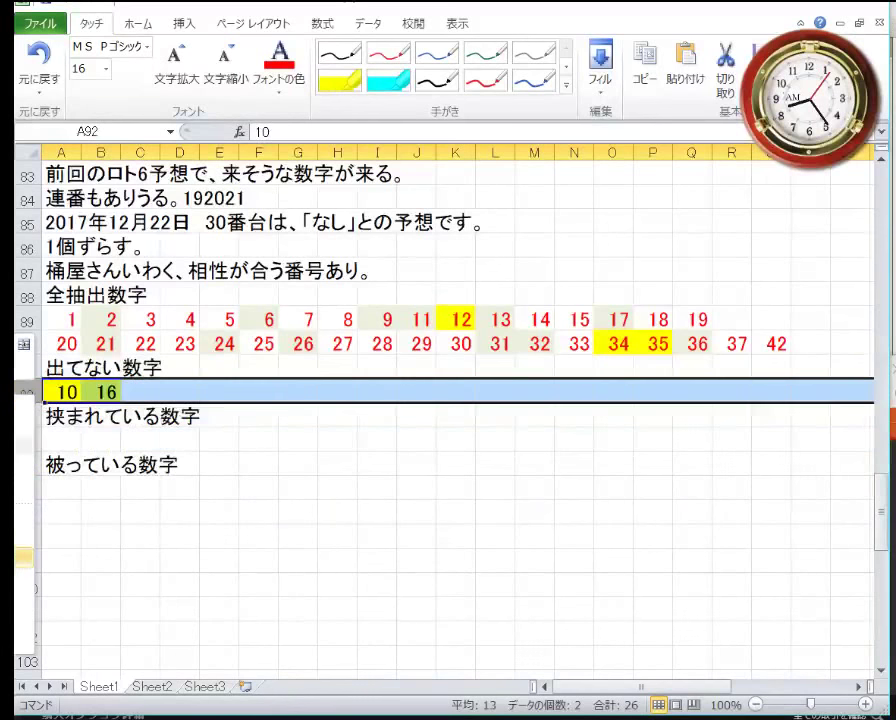
{"action": "key", "text": "ctrl+minus"}
{"action": "right_click", "coordinate": [26, 392]}
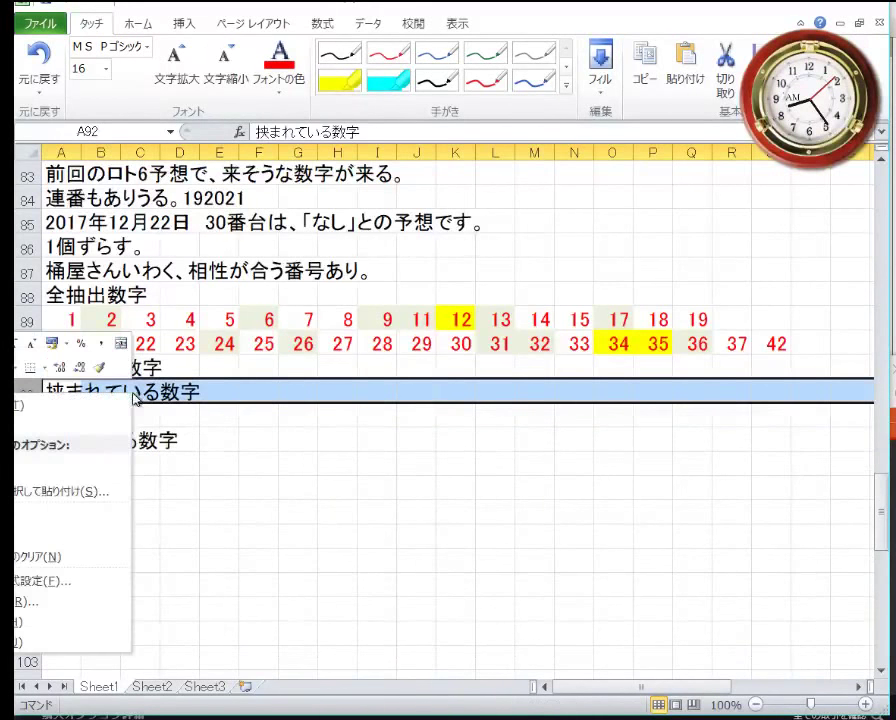
{"action": "left_click", "coordinate": [88, 518]}
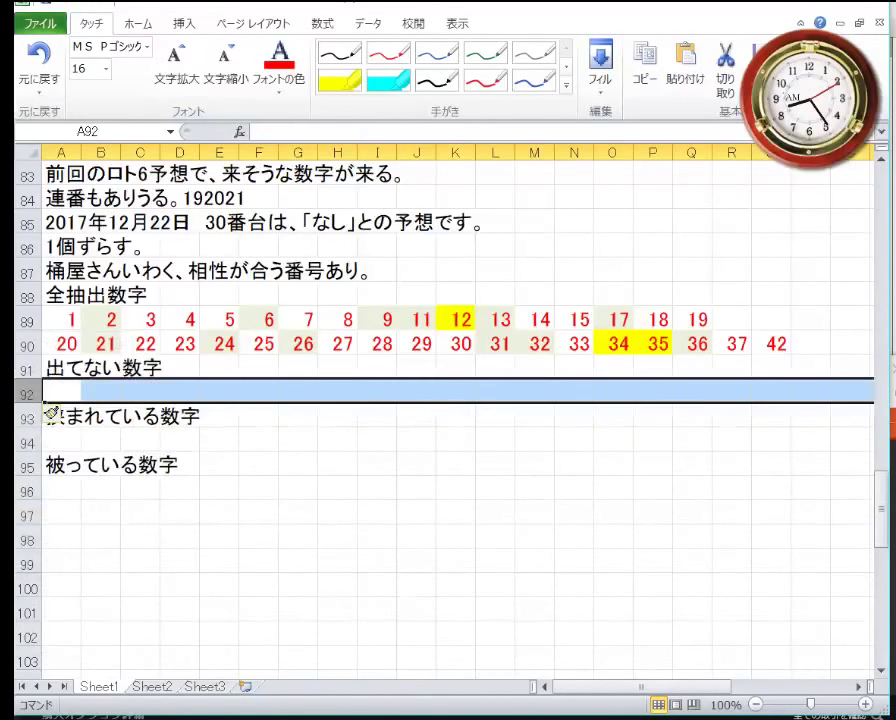
Step: Delete number rows 89 and 90 under 全抽出数字 and insert two blank rows in their place
{"action": "left_click_drag", "start_coordinate": [26, 344], "coordinate": [26, 320]}
{"action": "right_click", "coordinate": [26, 322]}
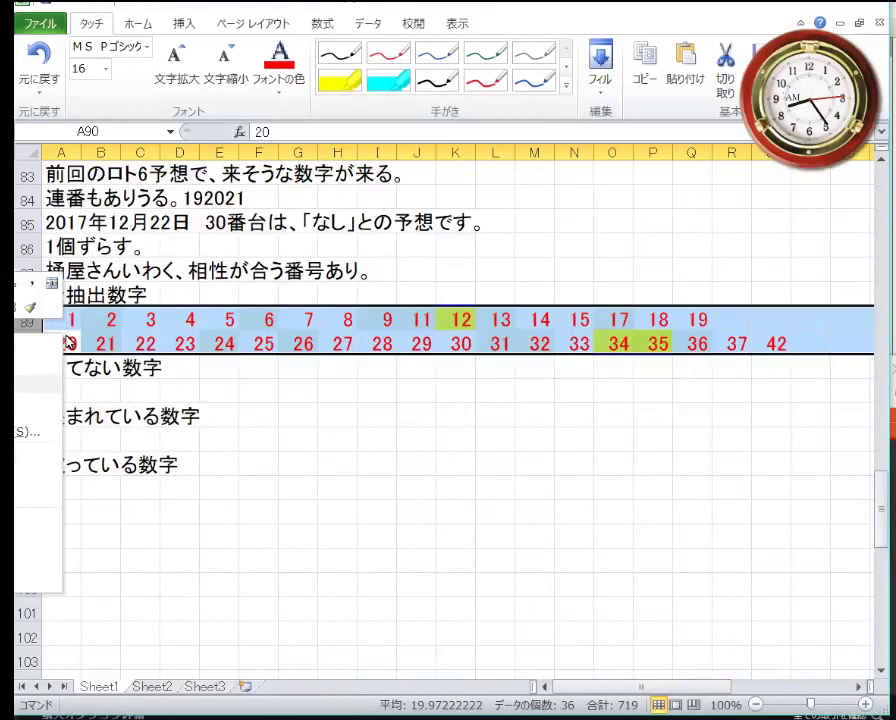
{"action": "left_click", "coordinate": [42, 470]}
{"action": "right_click", "coordinate": [140, 325]}
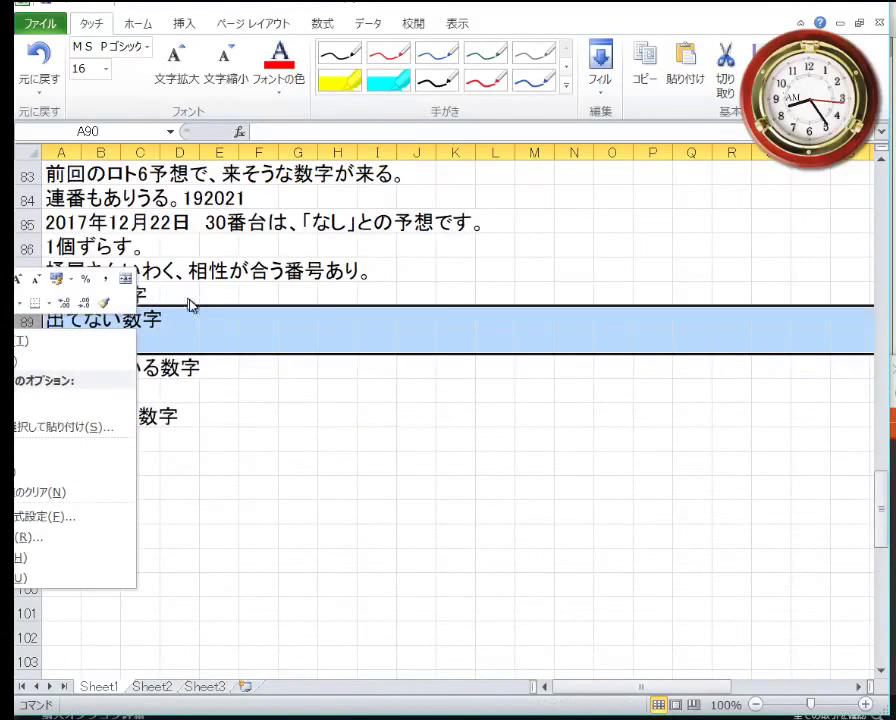
{"action": "left_click", "coordinate": [66, 454]}
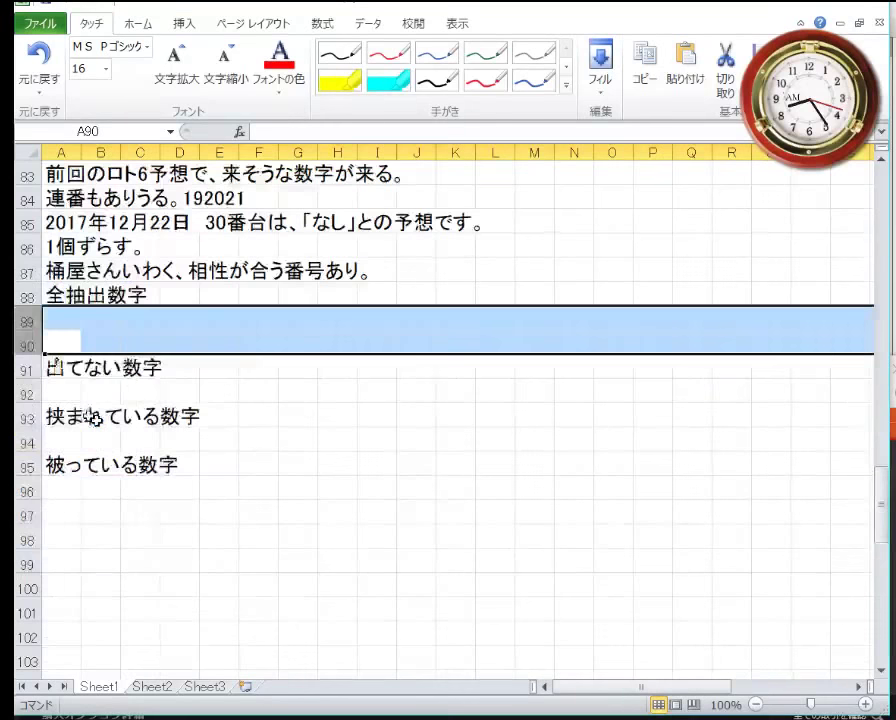
Step: Clear the numbers in row 80 under 気になる数字
{"action": "scroll", "coordinate": [96, 411], "scroll_direction": "up", "scroll_amount": 2}
{"action": "scroll", "coordinate": [96, 411], "scroll_direction": "up", "scroll_amount": 1}
{"action": "left_click", "coordinate": [20, 321]}
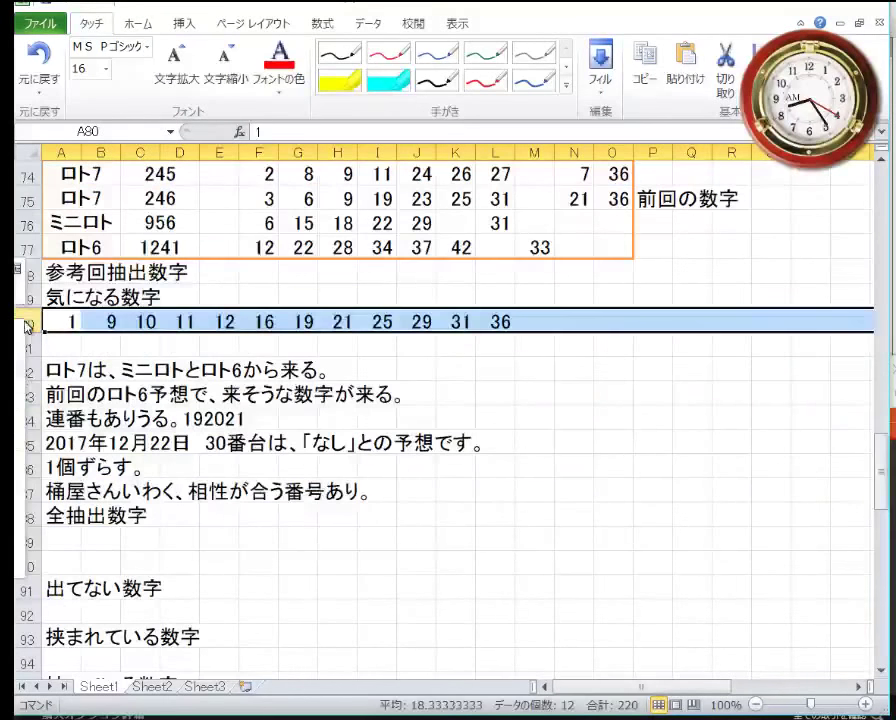
{"action": "key", "text": "Delete"}
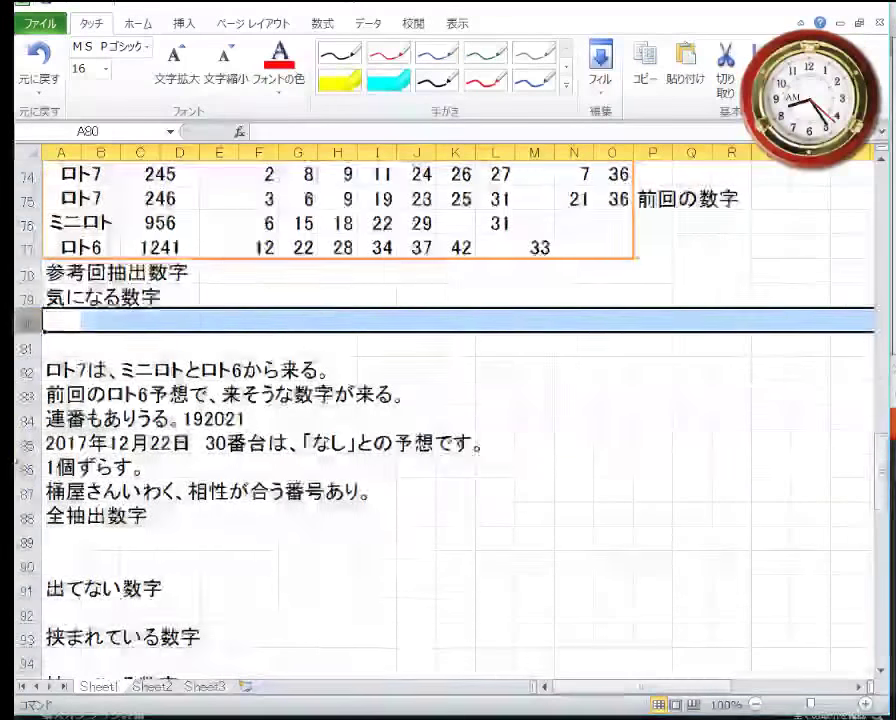
Step: Delete the old draw results in rows 74 to 77 under 参考回 and insert four blank rows in their place
{"action": "scroll", "coordinate": [20, 330], "scroll_direction": "up", "scroll_amount": 2}
{"action": "left_click", "coordinate": [22, 393]}
{"action": "left_click_drag", "start_coordinate": [22, 393], "coordinate": [22, 320]}
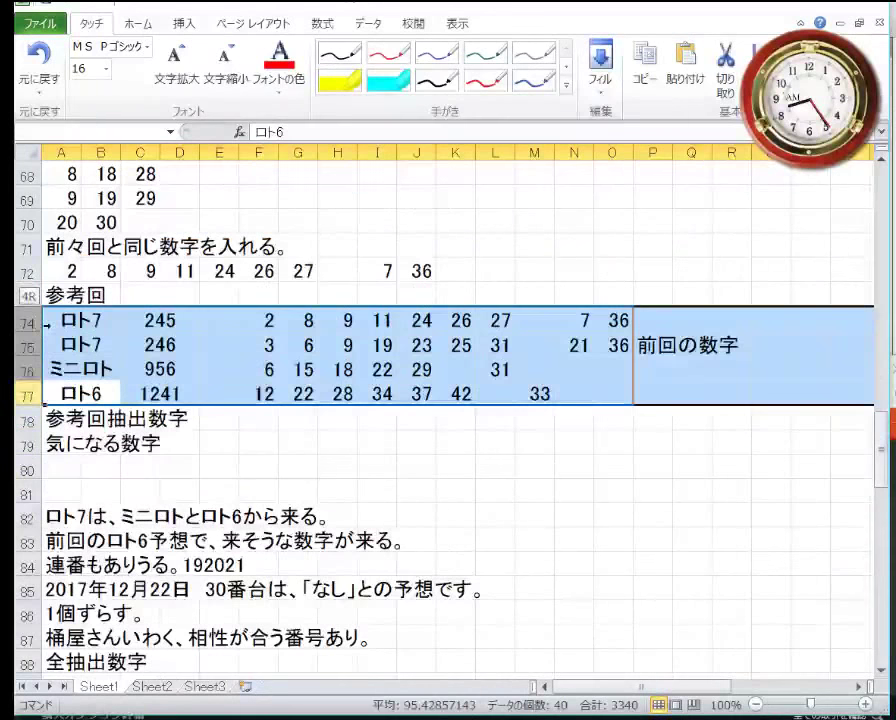
{"action": "right_click", "coordinate": [114, 330]}
{"action": "left_click", "coordinate": [17, 465]}
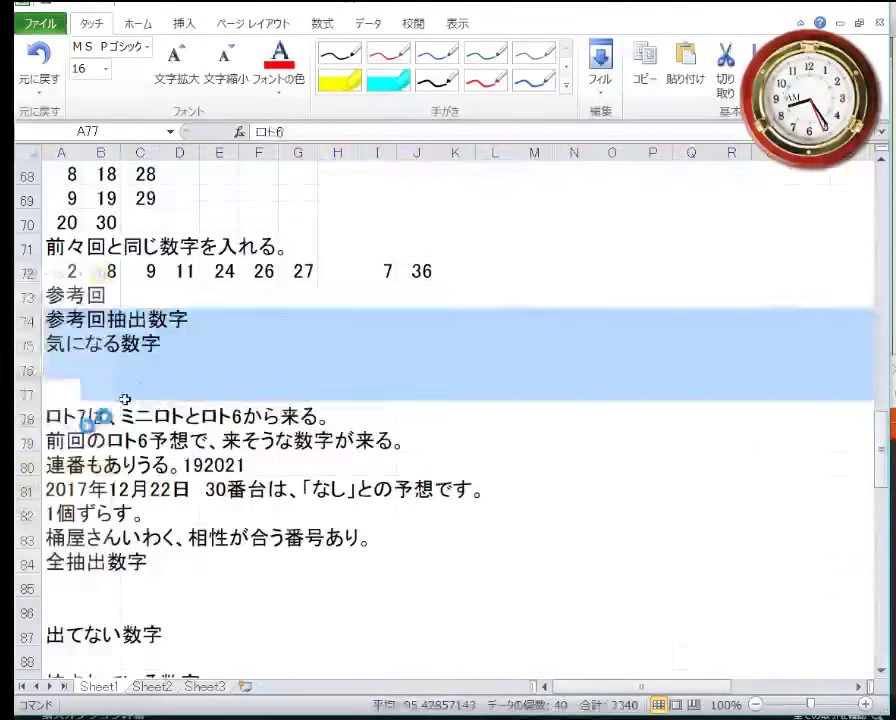
{"action": "right_click", "coordinate": [20, 350]}
{"action": "left_click", "coordinate": [38, 475]}
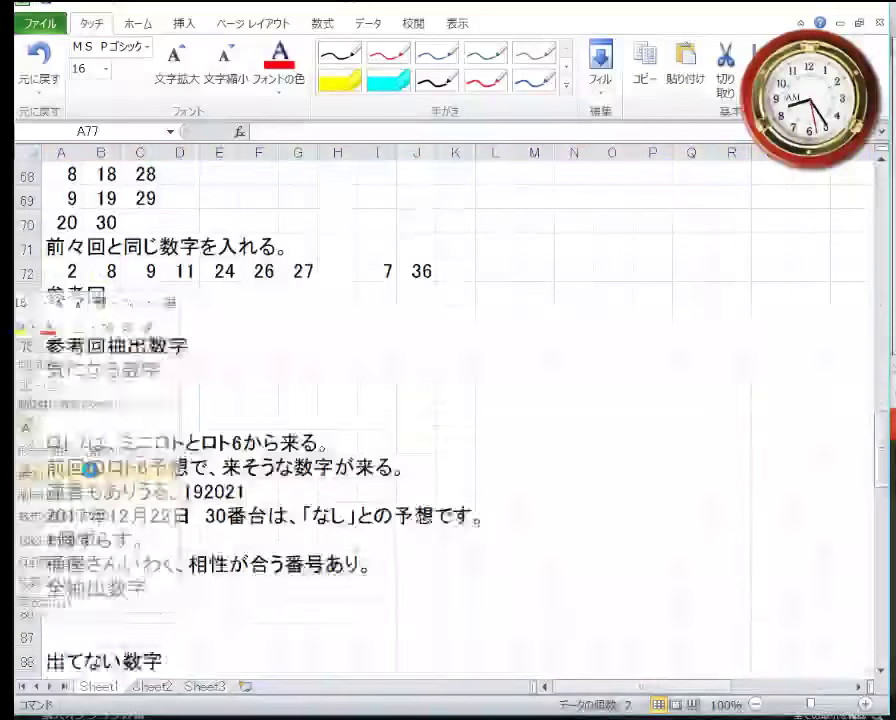
Step: Clear the numbers in row 72 under 前々回と同じ数字を入れる。 and in rows 61 to 70 under 下一桁を同じにする。
{"action": "scroll", "coordinate": [34, 420], "scroll_direction": "up", "scroll_amount": 2}
{"action": "left_click", "coordinate": [33, 418]}
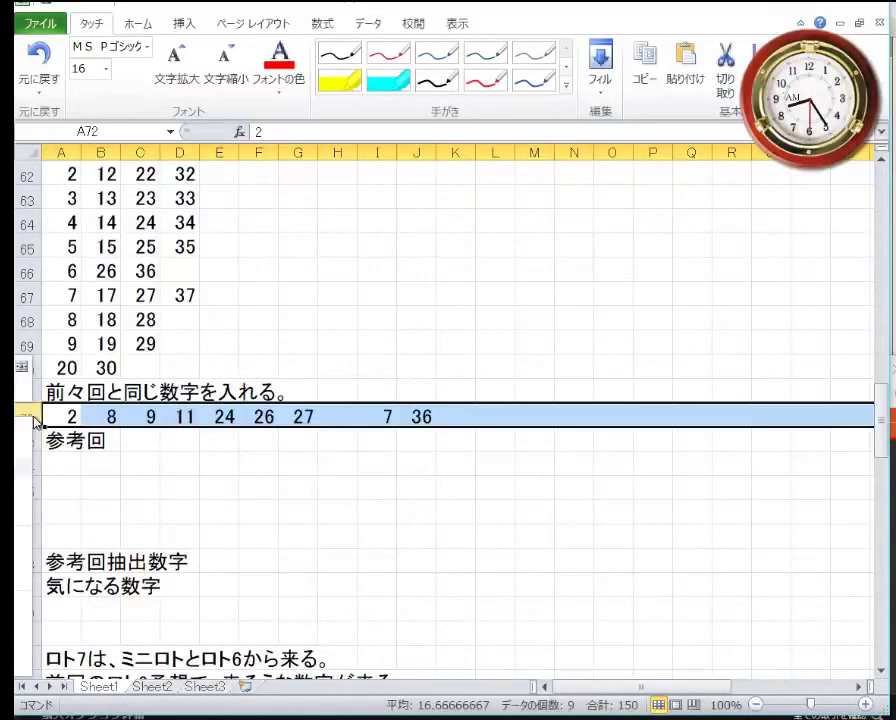
{"action": "key", "text": "Delete"}
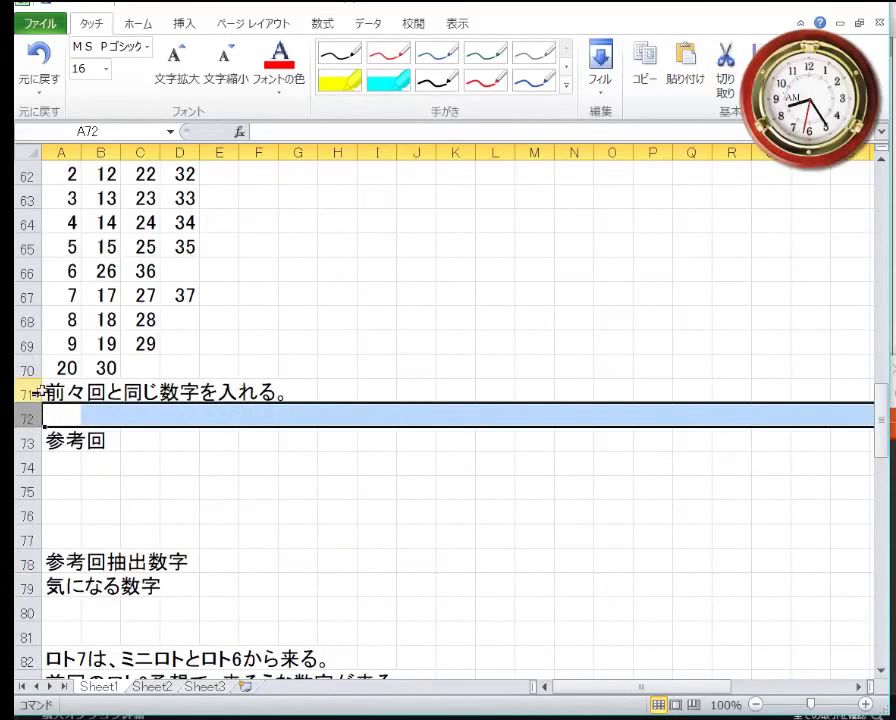
{"action": "left_click_drag", "start_coordinate": [27, 370], "coordinate": [66, 222]}
{"action": "right_click", "coordinate": [66, 222]}
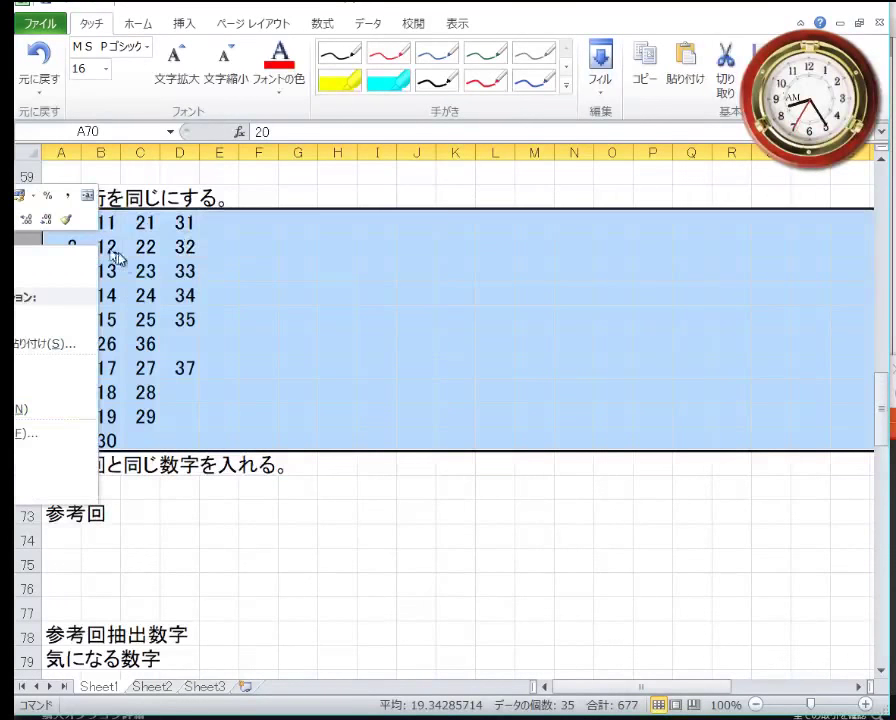
{"action": "left_click", "coordinate": [58, 400]}
Step: Clear rows 52 to 56 under 連続する数字を入れる。 and the numbers in row 50 under 前回と同じ数字を選ぶ。
{"action": "scroll", "coordinate": [58, 398], "scroll_direction": "up", "scroll_amount": 2}
{"action": "scroll", "coordinate": [58, 398], "scroll_direction": "up", "scroll_amount": 2}
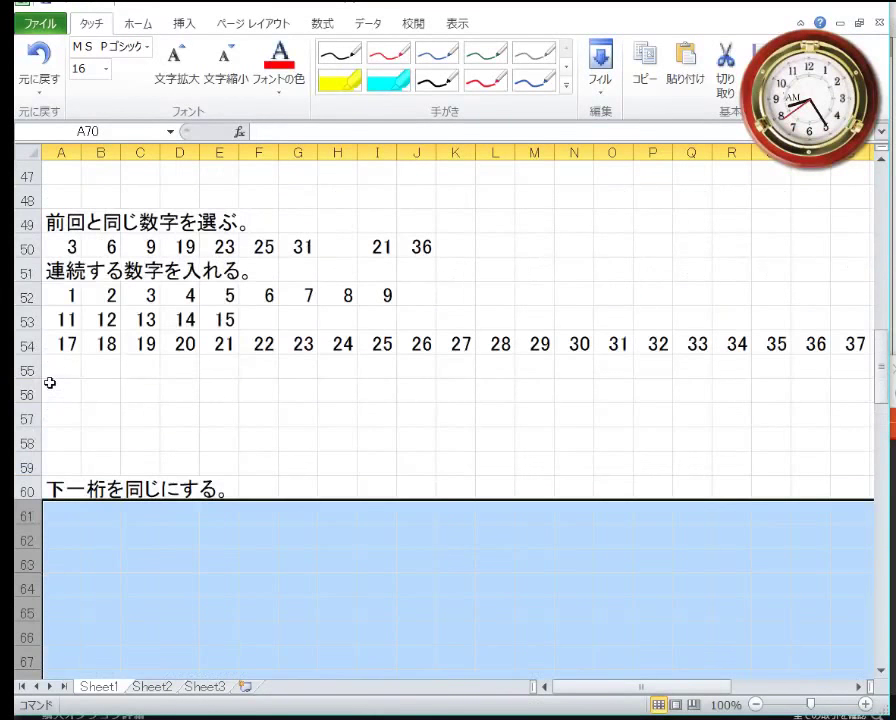
{"action": "left_click_drag", "start_coordinate": [30, 398], "coordinate": [66, 300]}
{"action": "right_click", "coordinate": [66, 301]}
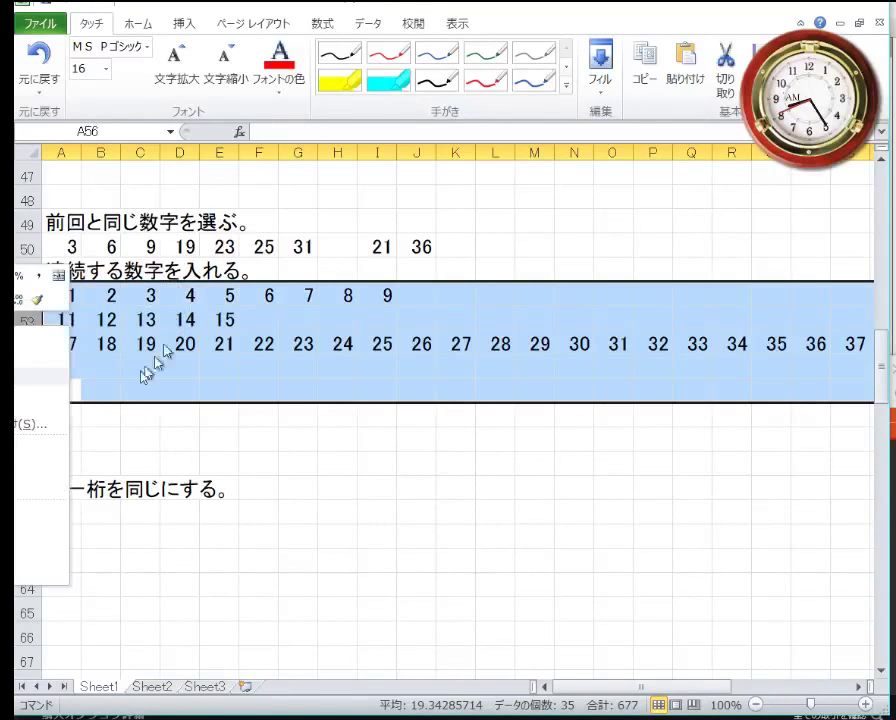
{"action": "left_click", "coordinate": [30, 485]}
{"action": "left_click", "coordinate": [34, 246]}
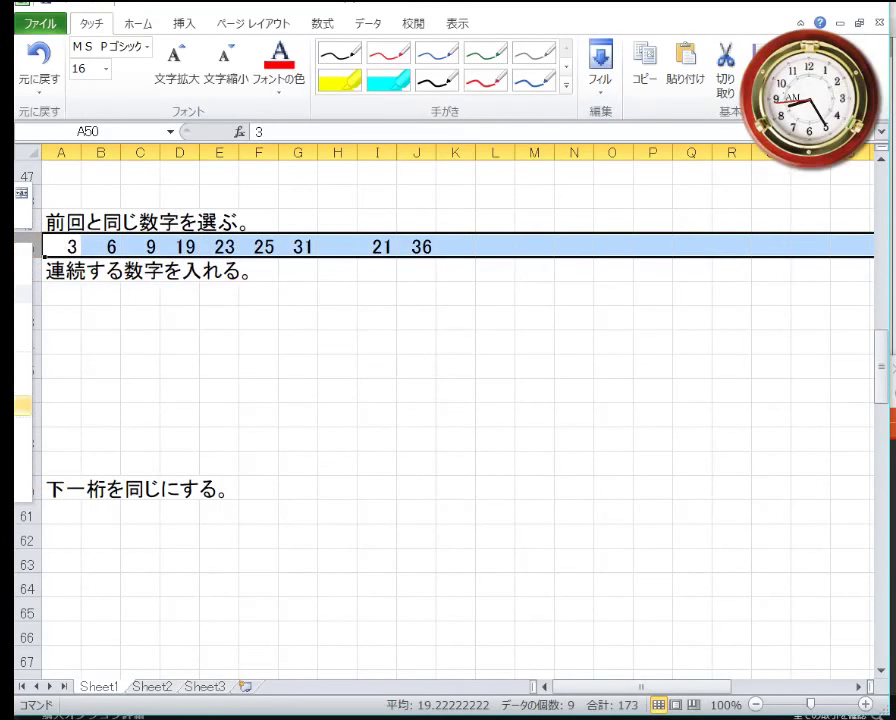
{"action": "key", "text": "Delete"}
Step: Delete rows 42 to 47 with the 連想展開 numbers and the ロト7 247 result, and insert six blank rows in their place
{"action": "scroll", "coordinate": [27, 393], "scroll_direction": "up", "scroll_amount": 2}
{"action": "scroll", "coordinate": [27, 393], "scroll_direction": "up", "scroll_amount": 1}
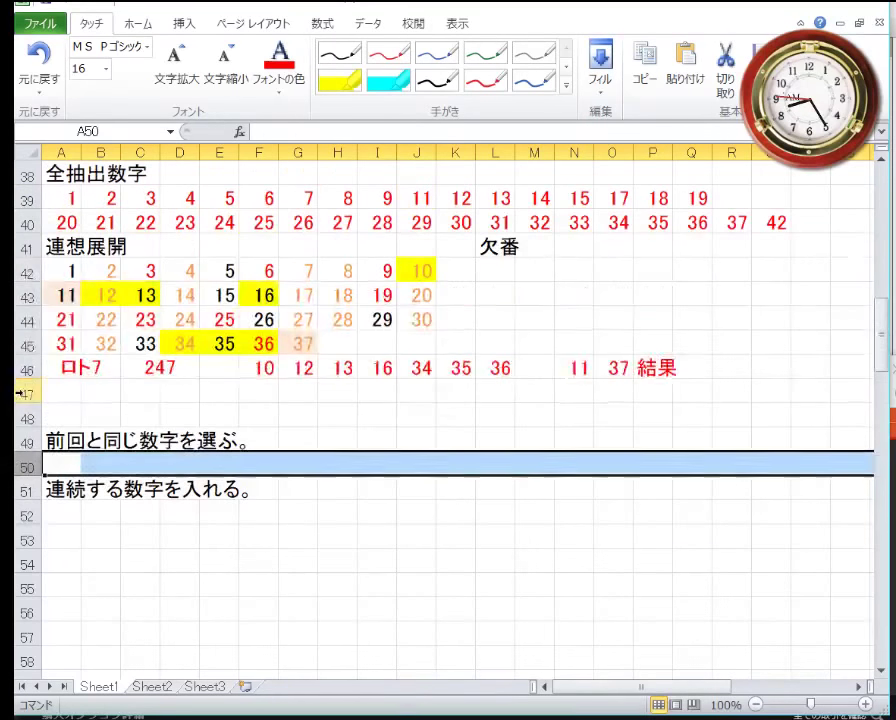
{"action": "left_click_drag", "start_coordinate": [27, 393], "coordinate": [27, 278]}
{"action": "right_click", "coordinate": [22, 281]}
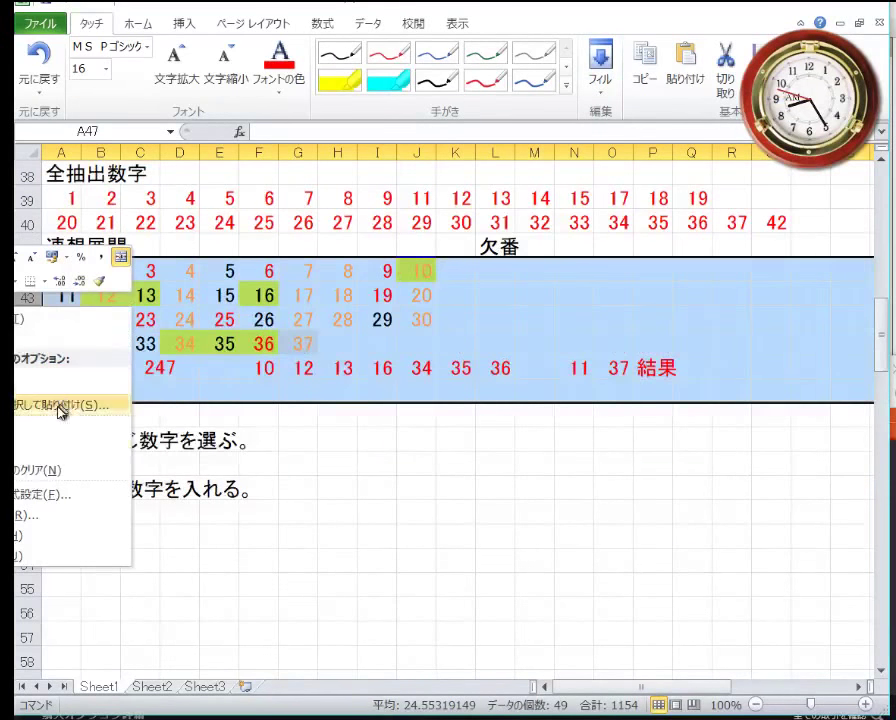
{"action": "left_click", "coordinate": [56, 452]}
{"action": "right_click", "coordinate": [195, 345]}
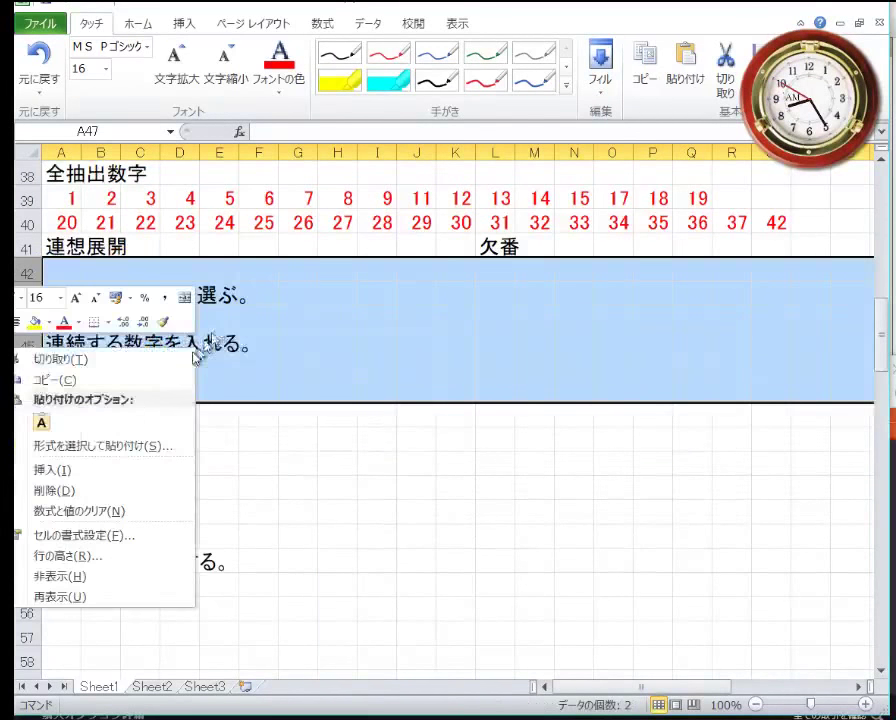
{"action": "left_click", "coordinate": [106, 466]}
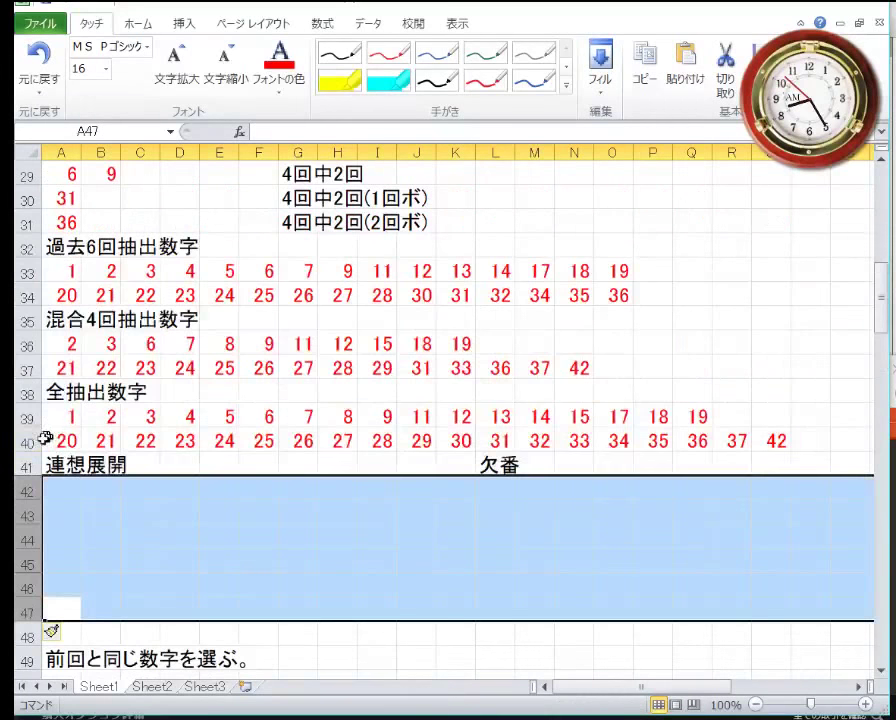
Step: Clear the numbers in rows 33–34, 36–37 and 39–40 under the three 抽出数字 headings together
{"action": "left_click_drag", "start_coordinate": [27, 441], "coordinate": [27, 416]}
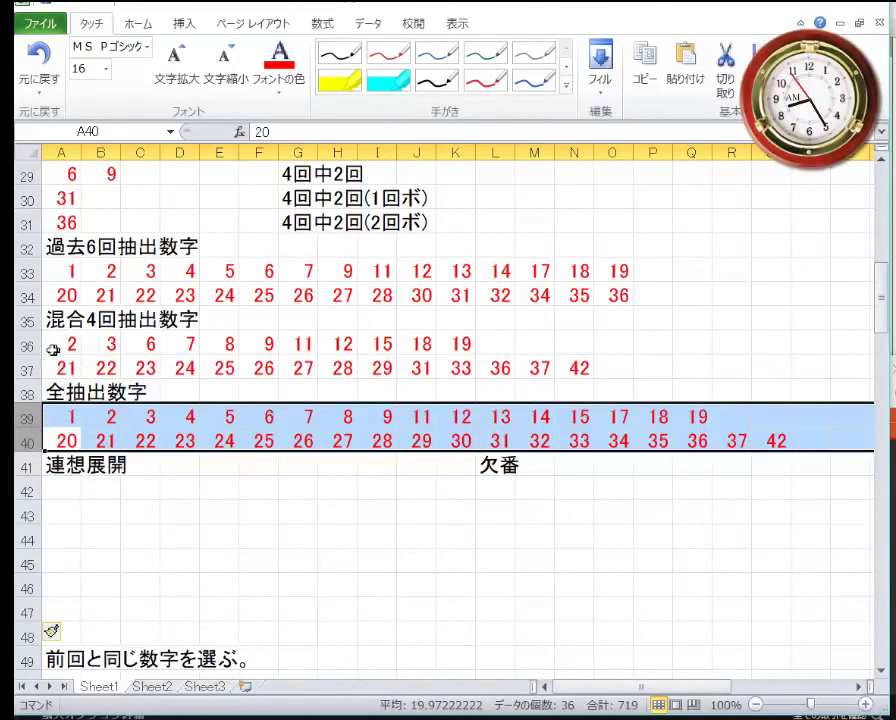
{"action": "left_click_drag", "start_coordinate": [24, 368], "coordinate": [26, 342]}
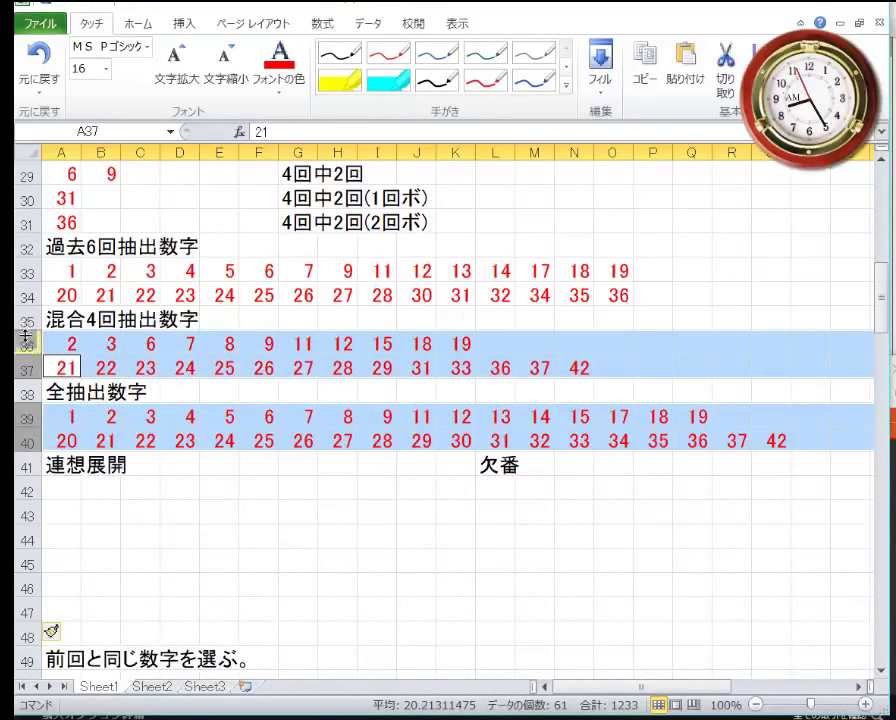
{"action": "left_click_drag", "start_coordinate": [24, 297], "coordinate": [24, 272]}
{"action": "right_click", "coordinate": [24, 272]}
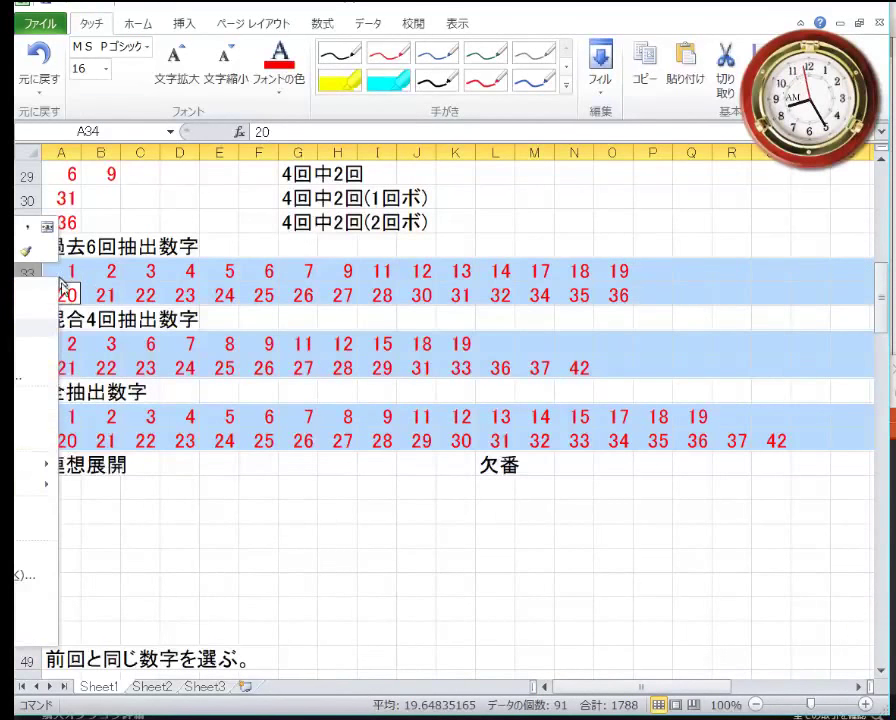
{"action": "left_click", "coordinate": [25, 308]}
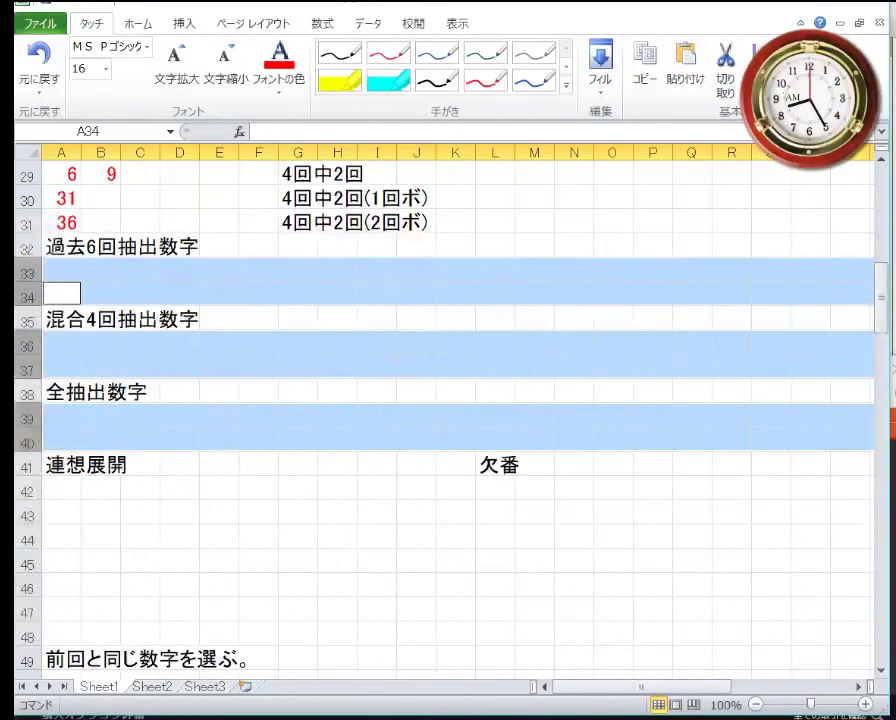
Step: Clear the numbers in A28:D31 under 混合過去4回
{"action": "scroll", "coordinate": [72, 403], "scroll_direction": "up", "scroll_amount": 3}
{"action": "left_click_drag", "start_coordinate": [186, 436], "coordinate": [76, 368]}
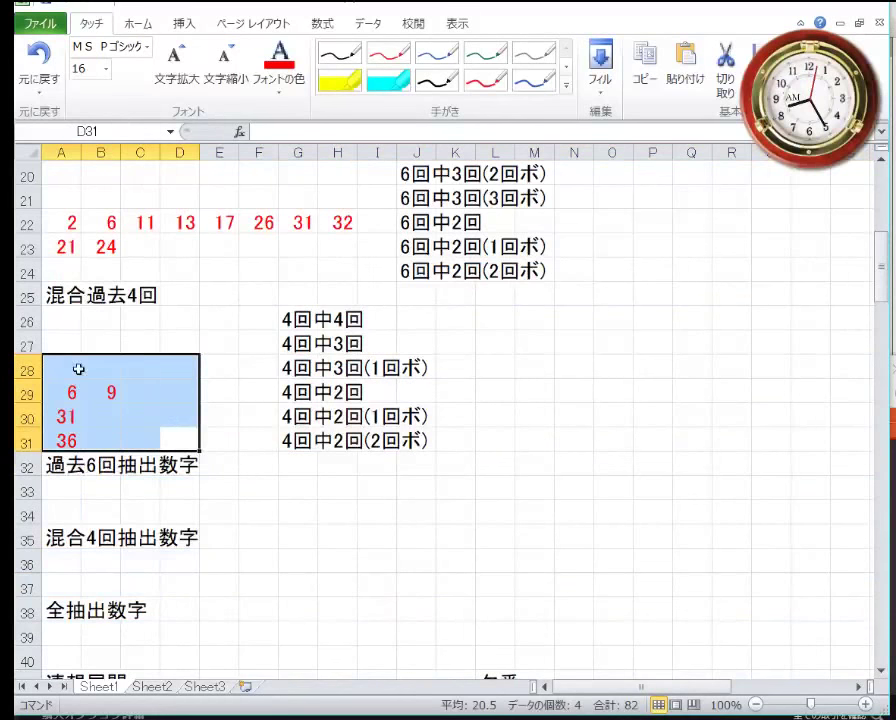
{"action": "right_click", "coordinate": [125, 418]}
{"action": "left_click", "coordinate": [28, 226]}
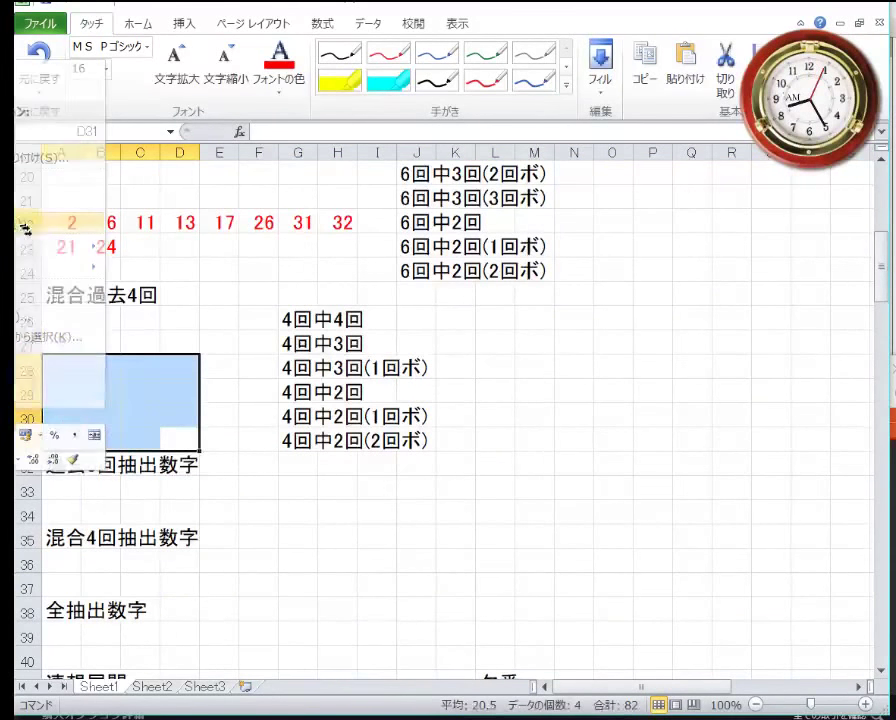
Step: Clear the numbers in A20:H24 and in A15 under ロト7過去6回
{"action": "scroll", "coordinate": [227, 268], "scroll_direction": "up", "scroll_amount": 1}
{"action": "left_click_drag", "start_coordinate": [338, 342], "coordinate": [72, 248]}
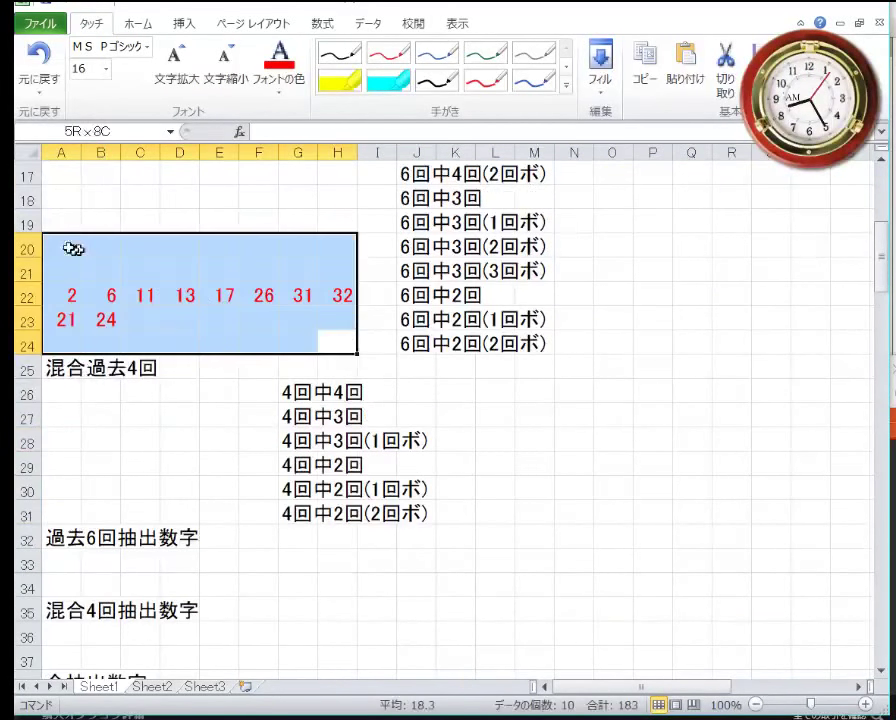
{"action": "right_click", "coordinate": [84, 291]}
{"action": "left_click", "coordinate": [20, 450]}
{"action": "scroll", "coordinate": [72, 392], "scroll_direction": "up", "scroll_amount": 4}
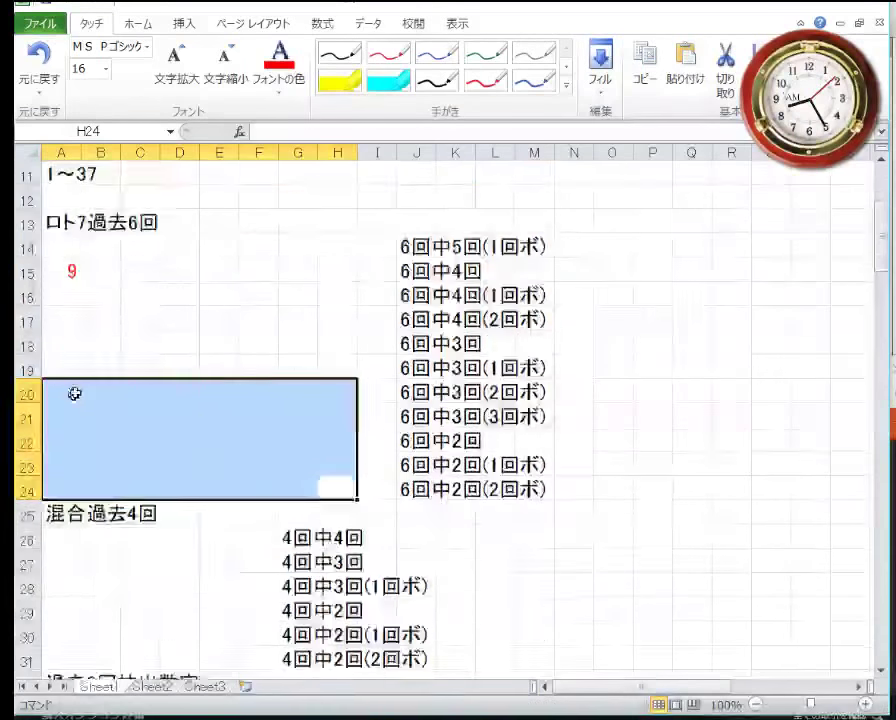
{"action": "right_click", "coordinate": [66, 420]}
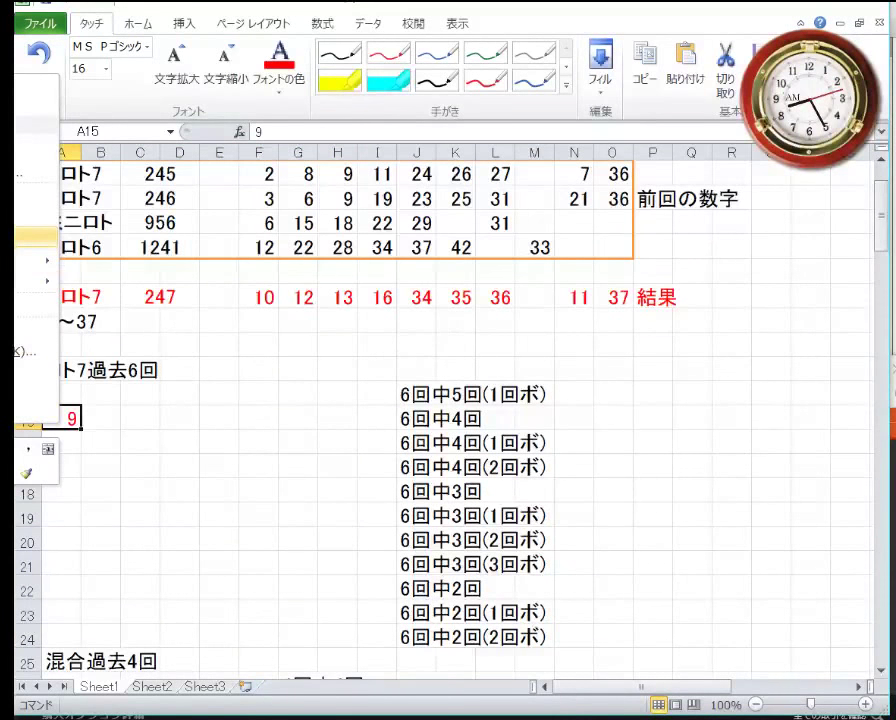
{"action": "left_click", "coordinate": [30, 236]}
{"action": "left_click_drag", "start_coordinate": [220, 345], "coordinate": [222, 321]}
{"action": "scroll", "coordinate": [192, 321], "scroll_direction": "up", "scroll_amount": 1}
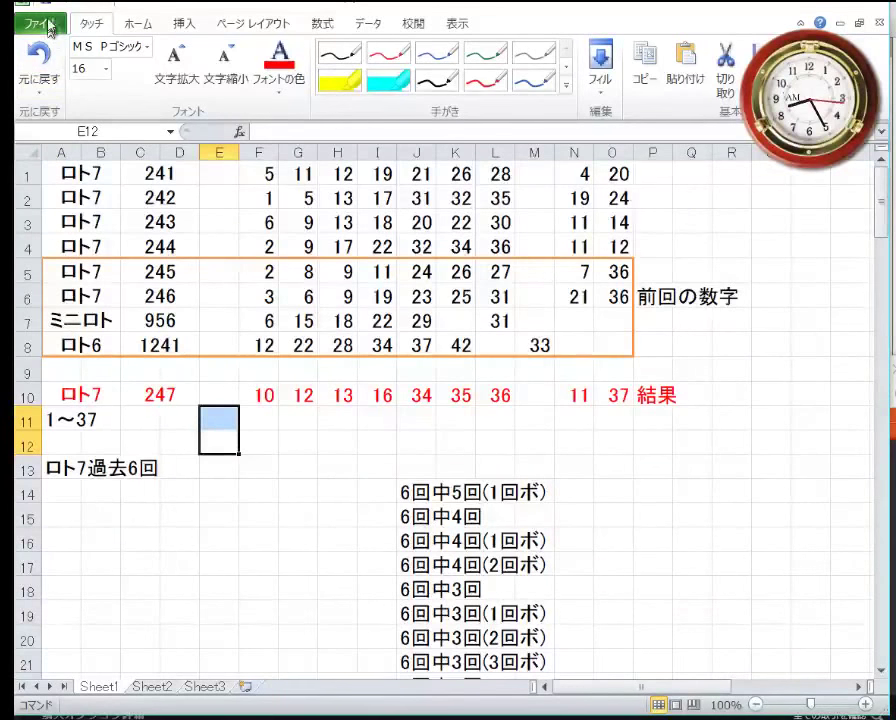
Step: Copy the red ロト7 247 result row 10 and insert the copy above the ミニロト row
{"action": "left_click", "coordinate": [22, 395]}
{"action": "key", "text": "ctrl+c"}
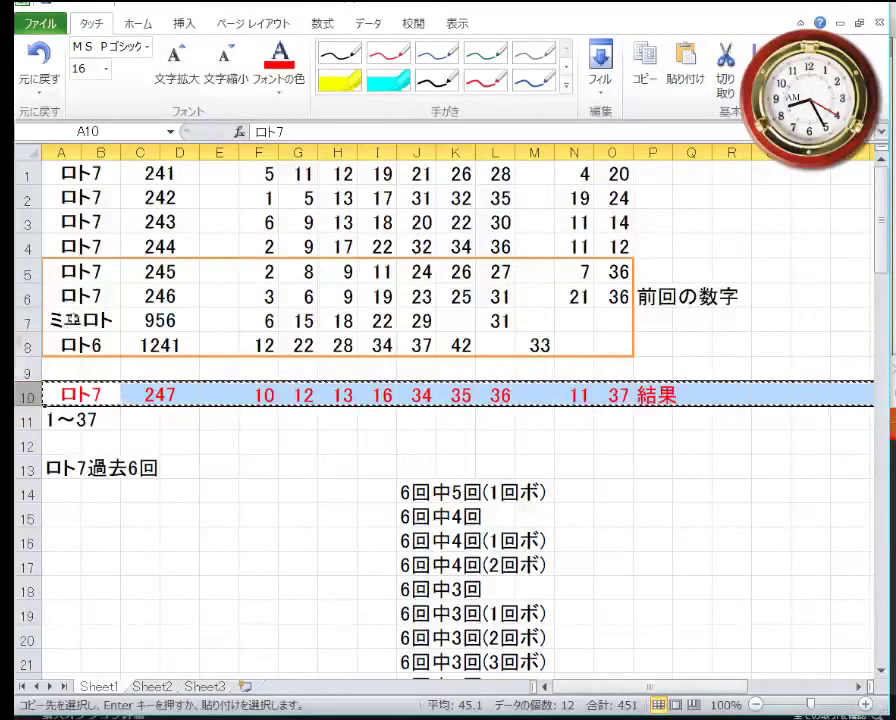
{"action": "left_click", "coordinate": [22, 320]}
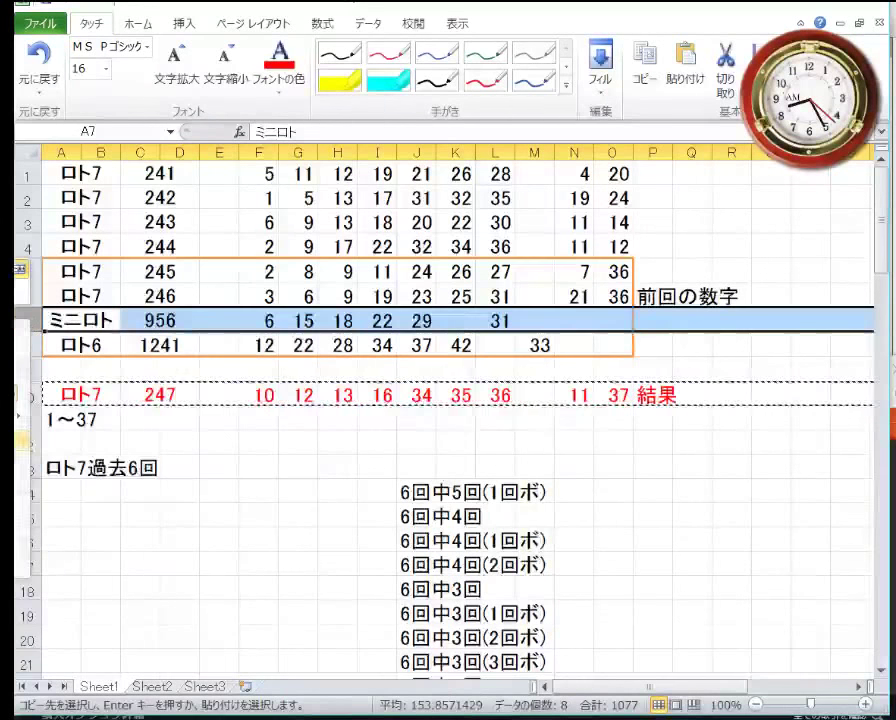
{"action": "key", "text": "ctrl+shift+plus"}
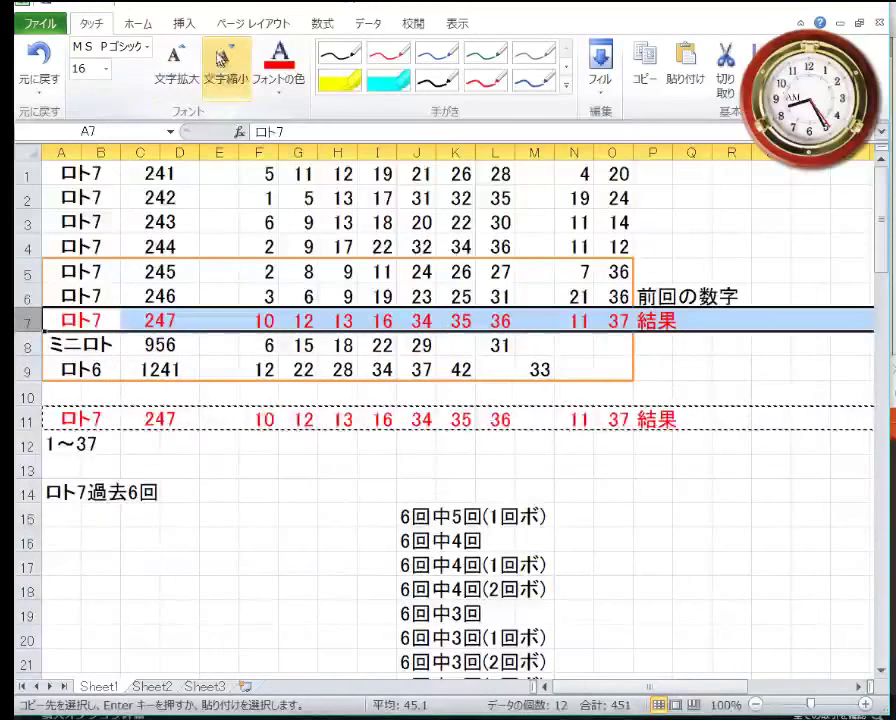
Step: Change the font color of the inserted ロト7 247 row 7 to black
{"action": "left_click", "coordinate": [153, 28]}
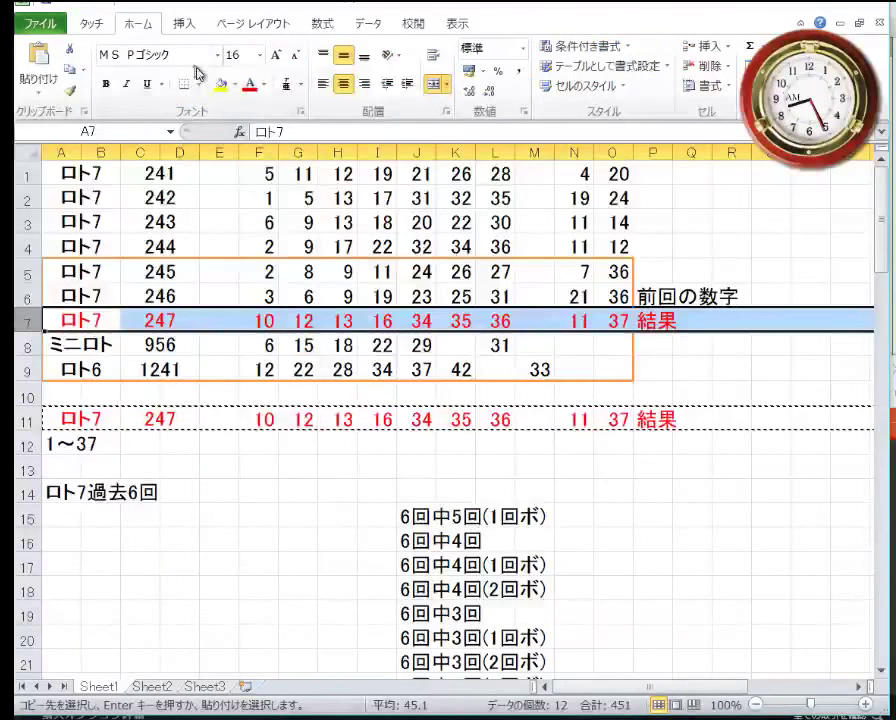
{"action": "left_click", "coordinate": [258, 88]}
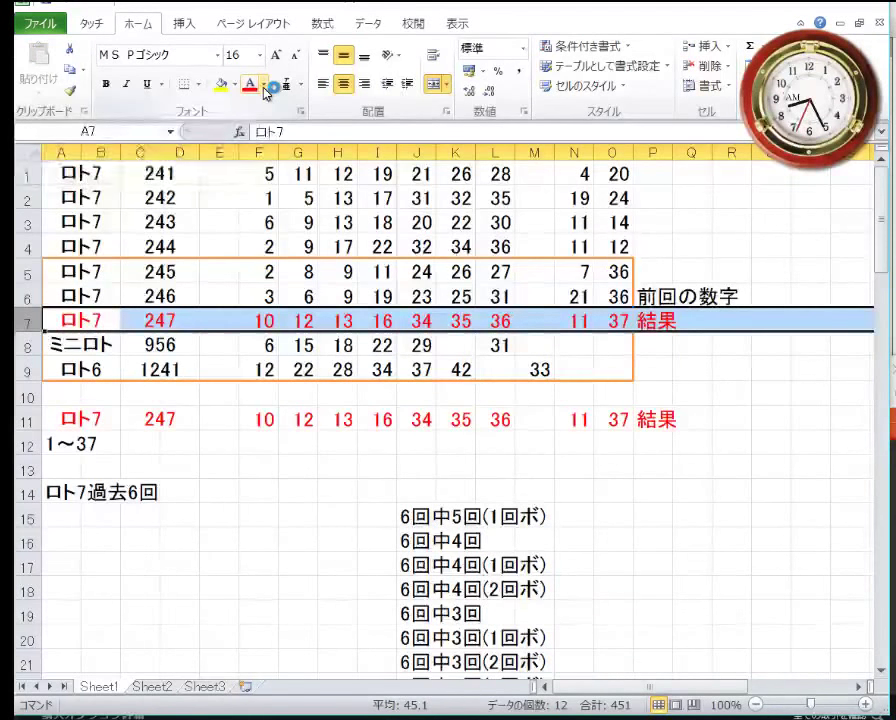
{"action": "left_click", "coordinate": [265, 87]}
{"action": "left_click", "coordinate": [142, 147]}
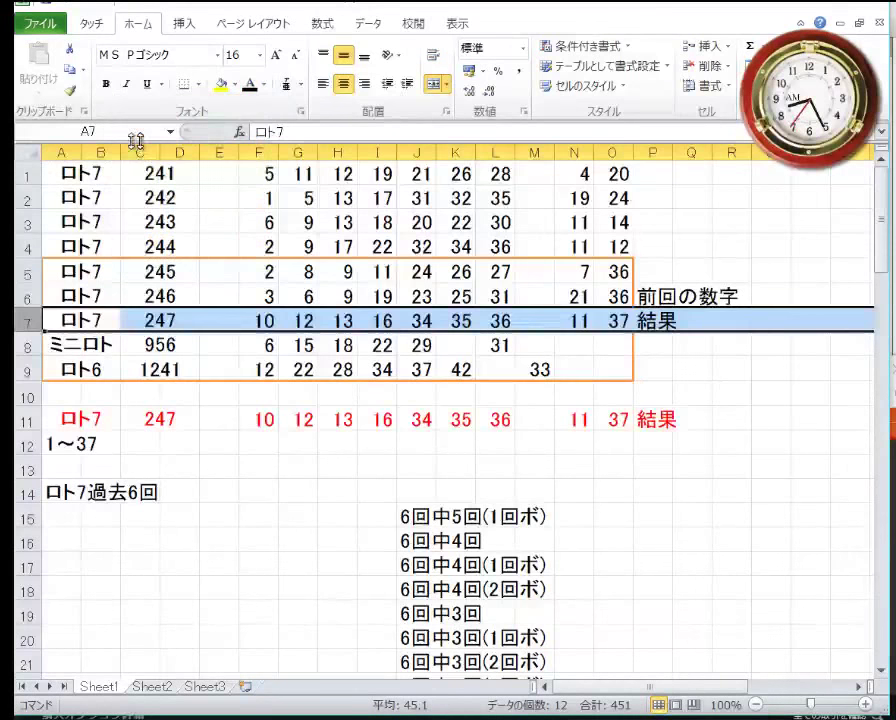
{"action": "left_click", "coordinate": [165, 292]}
Step: Delete row 1, which holds the oldest draw, ロト7 241
{"action": "left_click", "coordinate": [28, 172]}
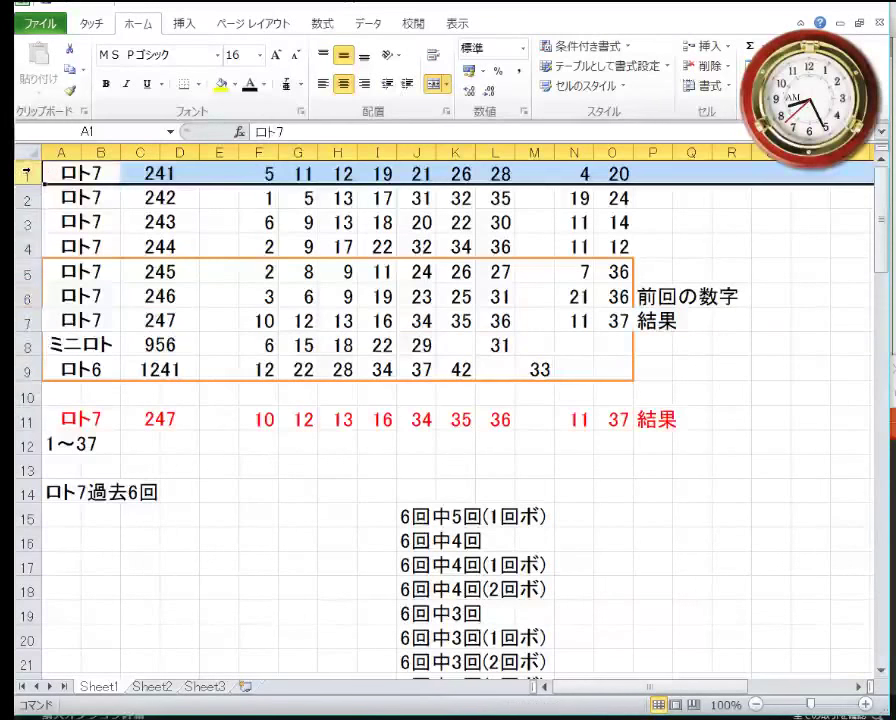
{"action": "key", "text": "ctrl+minus"}
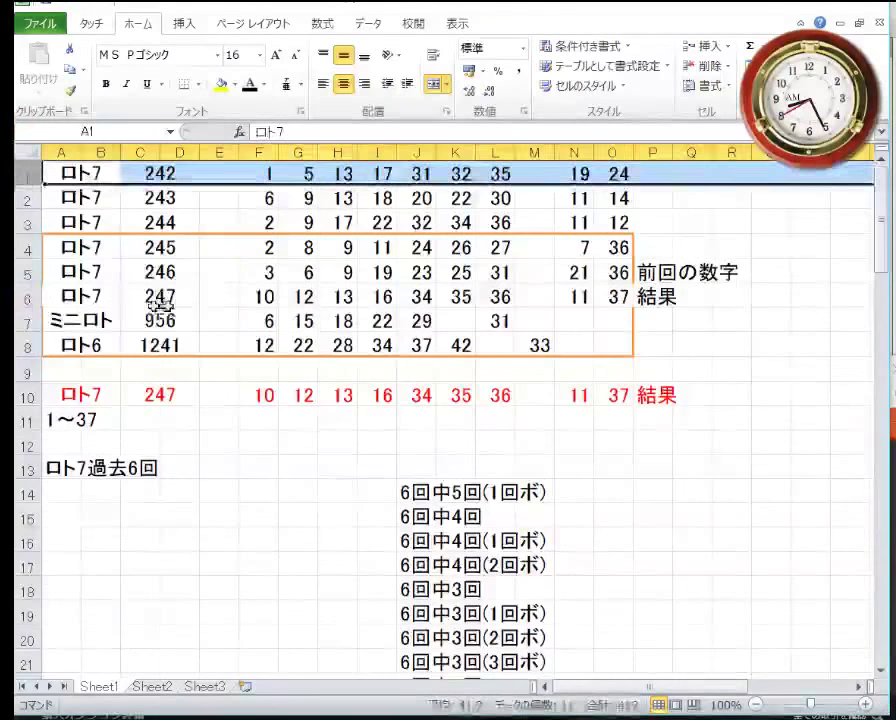
{"action": "left_click", "coordinate": [165, 296]}
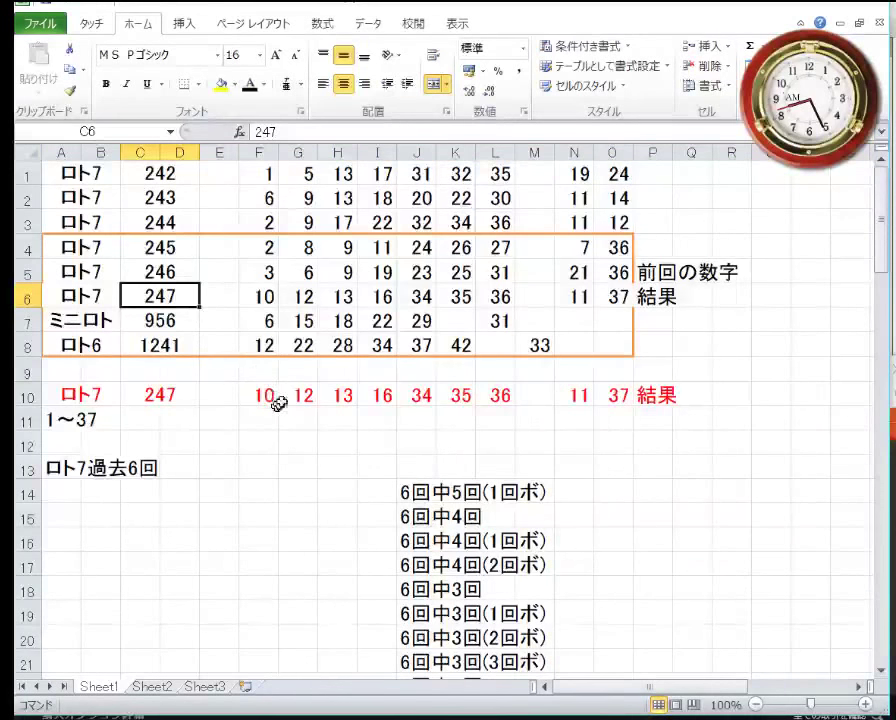
Step: Clear the numbers in F10:O10 of the red 結果 row and set its draw number in C10 to 248
{"action": "left_click_drag", "start_coordinate": [272, 395], "coordinate": [610, 394]}
{"action": "right_click", "coordinate": [612, 395]}
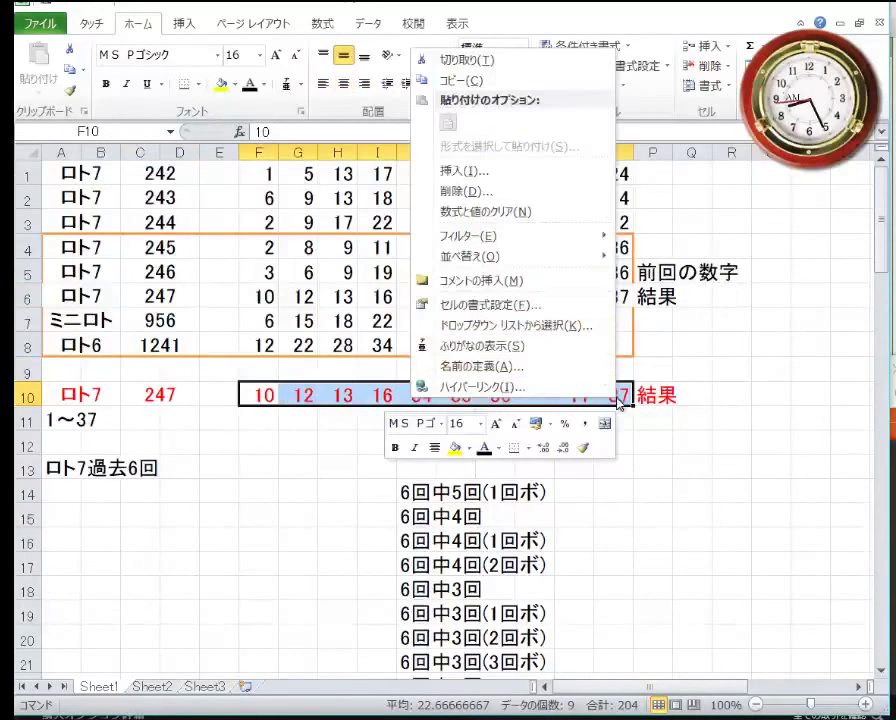
{"action": "left_click", "coordinate": [546, 212]}
{"action": "left_click", "coordinate": [176, 394]}
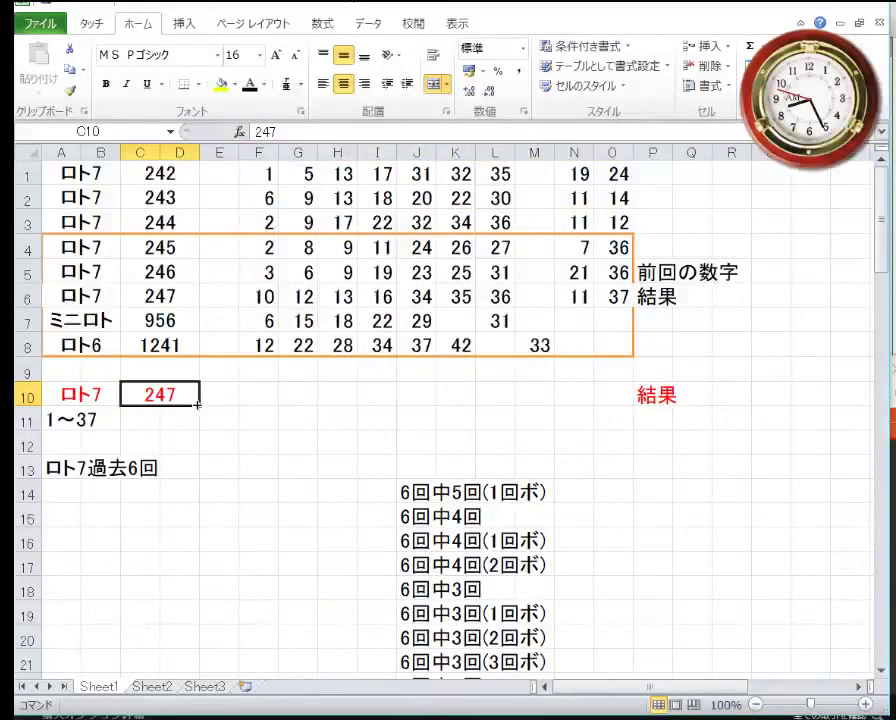
{"action": "double_click", "coordinate": [180, 394]}
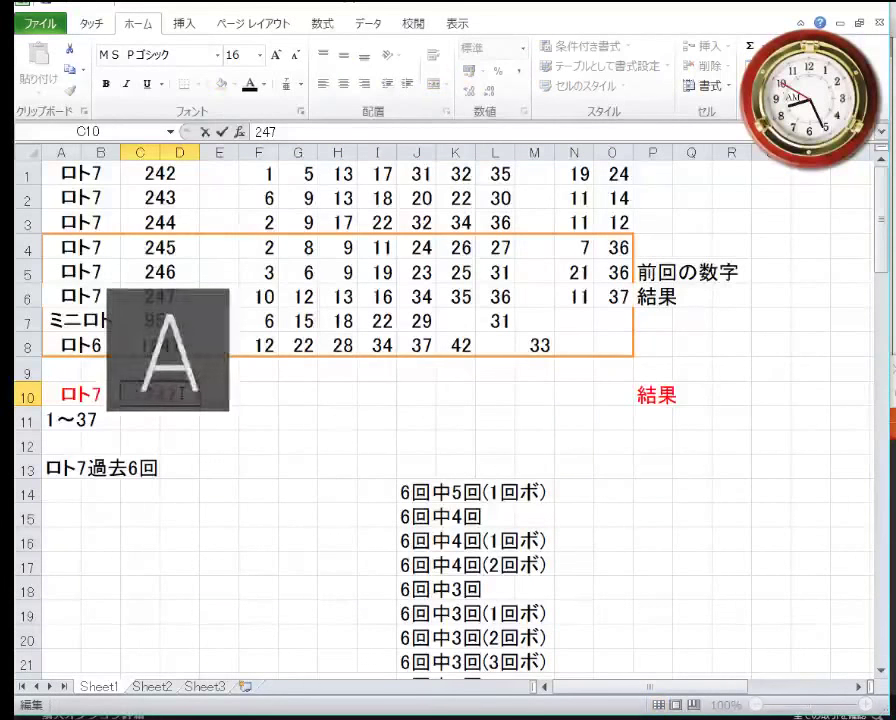
{"action": "key", "text": "Return"}
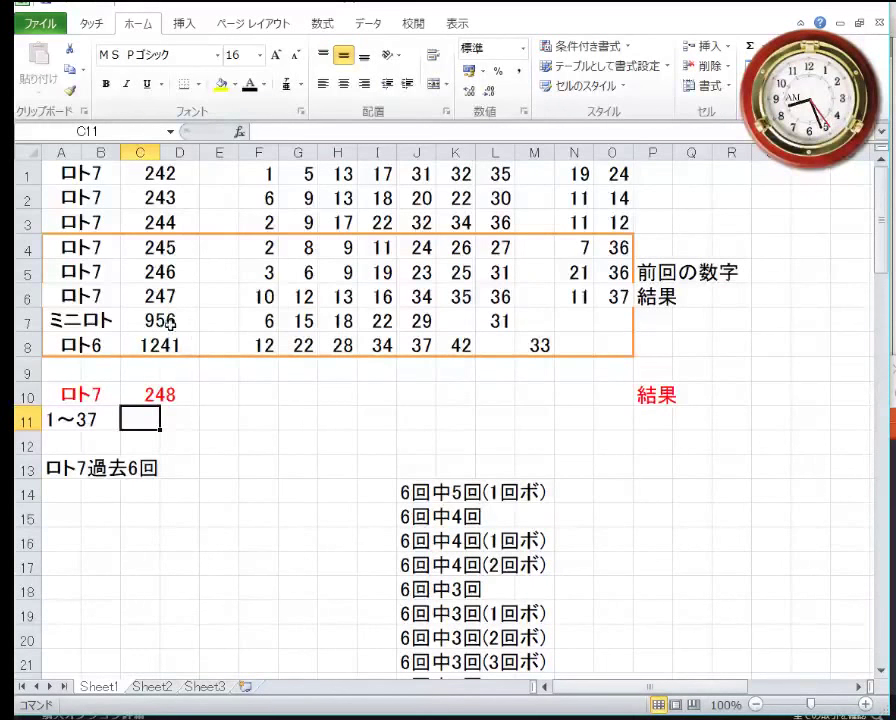
Step: Set the ミニロト draw number in C7 to 957
{"action": "key", "text": "Up"}
{"action": "key", "text": "Up"}
{"action": "key", "text": "Up"}
{"action": "key", "text": "Up"}
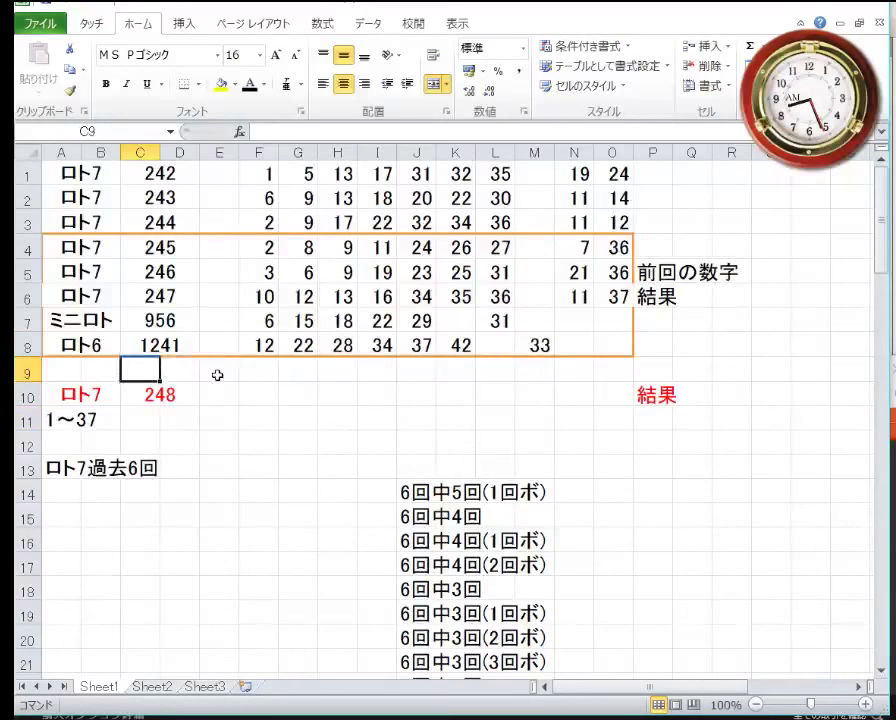
{"action": "type", "text": "9"}
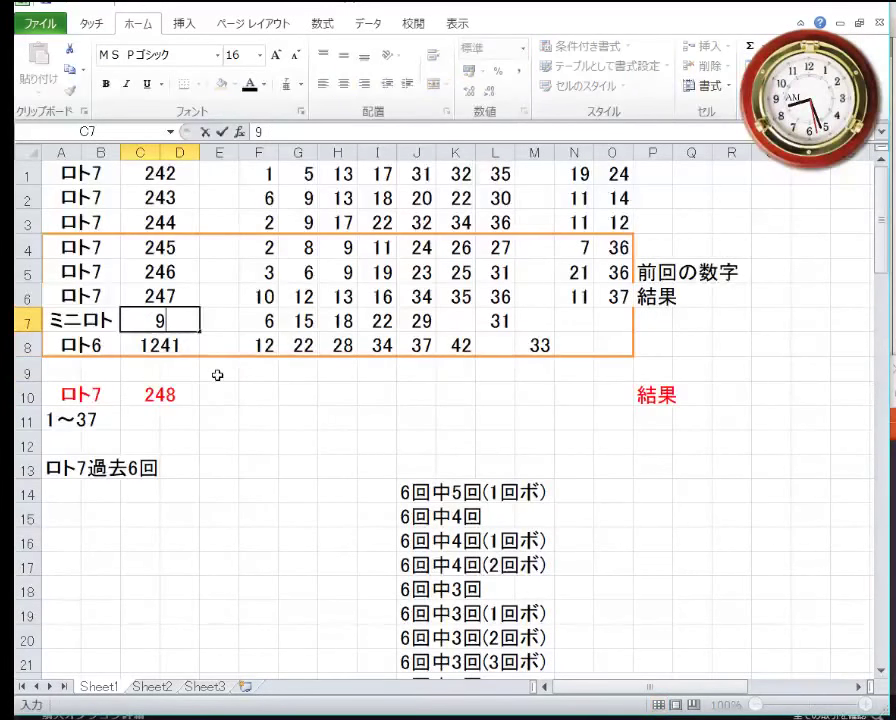
{"action": "key", "text": "Return"}
Step: Replace the ミニロト numbers with 2, 15, 26, 29 and 31 in F7:J7, and 3 in L7
{"action": "key", "text": "Up"}
{"action": "key", "text": "Right"}
{"action": "key", "text": "Right"}
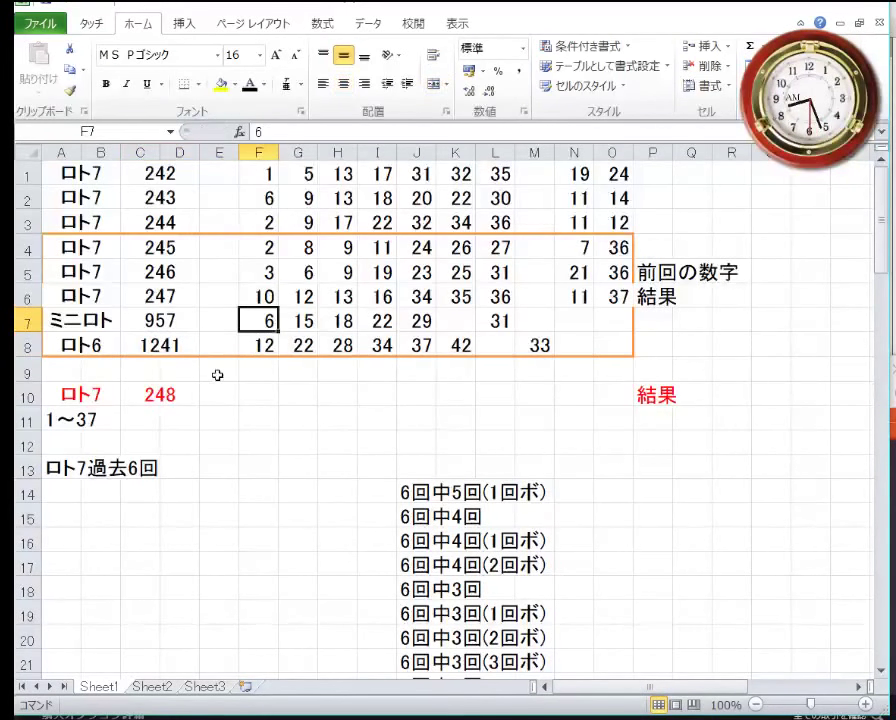
{"action": "type", "text": "2"}
{"action": "key", "text": "Right"}
{"action": "type", "text": "15"}
{"action": "key", "text": "Right"}
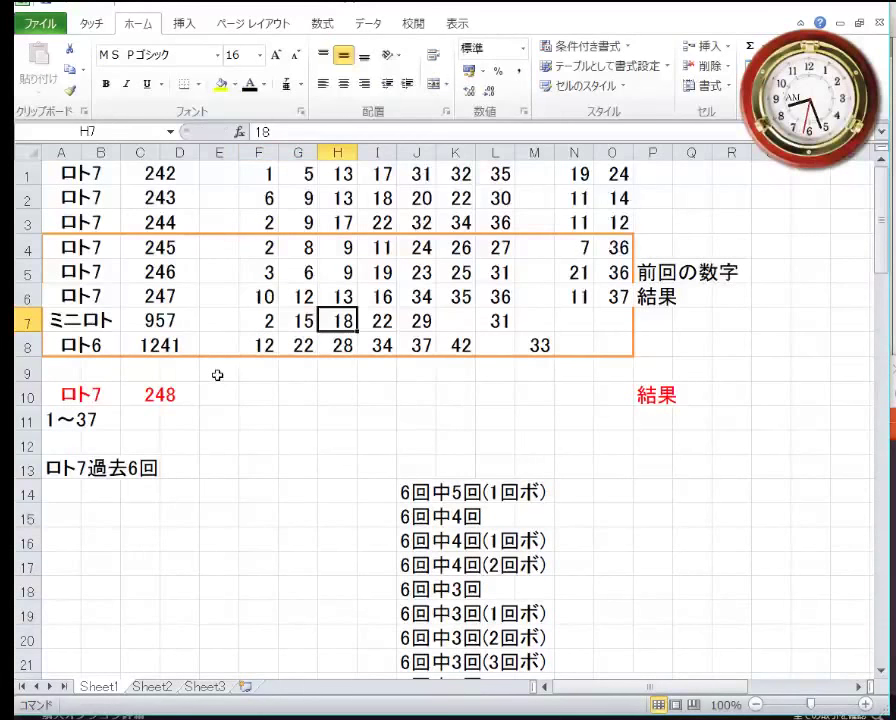
{"action": "type", "text": "26"}
{"action": "key", "text": "Right"}
{"action": "type", "text": "29"}
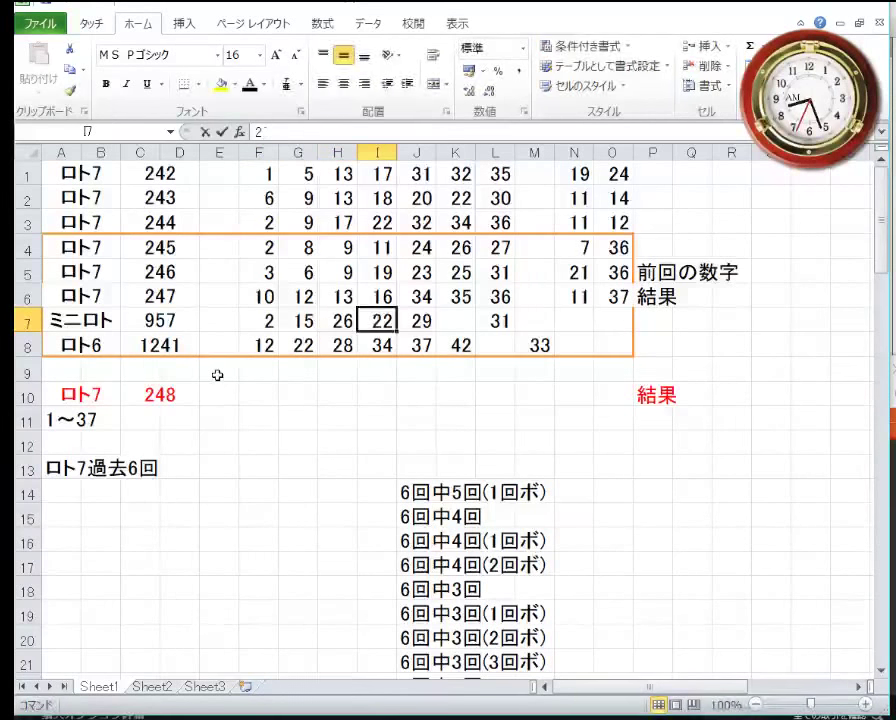
{"action": "key", "text": "Right"}
{"action": "type", "text": "31"}
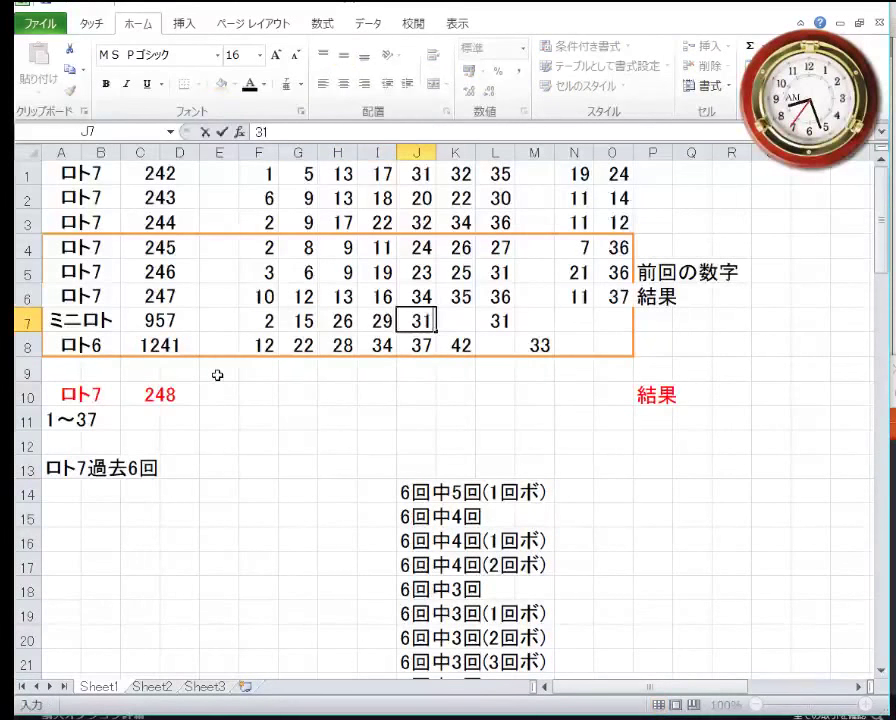
{"action": "key", "text": "Right"}
{"action": "key", "text": "Right"}
{"action": "type", "text": "3"}
{"action": "key", "text": "Return"}
Step: Set the ロト6 draw number in C8 to 1244
{"action": "key", "text": "Left"}
{"action": "key", "text": "Left"}
{"action": "key", "text": "Left"}
{"action": "key", "text": "Left"}
{"action": "key", "text": "Left"}
{"action": "key", "text": "Left"}
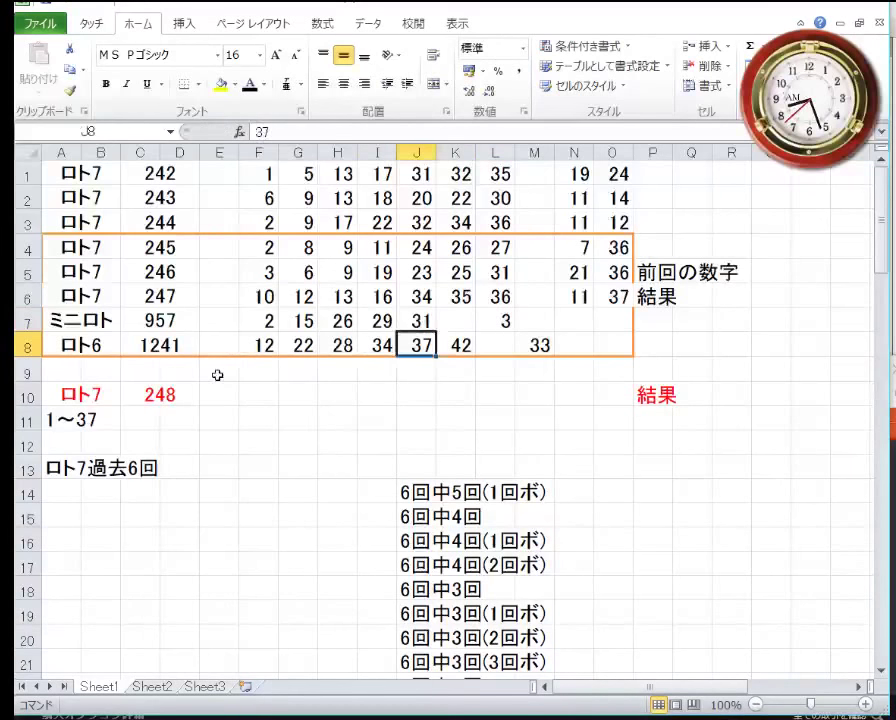
{"action": "key", "text": "Left"}
{"action": "key", "text": "Left"}
{"action": "key", "text": "Left"}
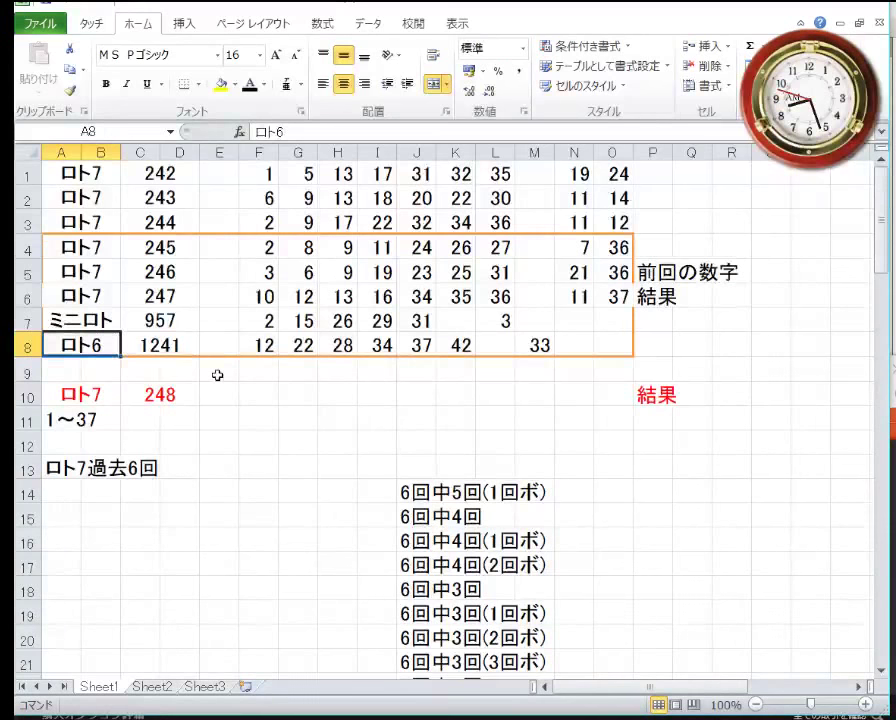
{"action": "key", "text": "Right"}
{"action": "type", "text": "1244"}
{"action": "key", "text": "Return"}
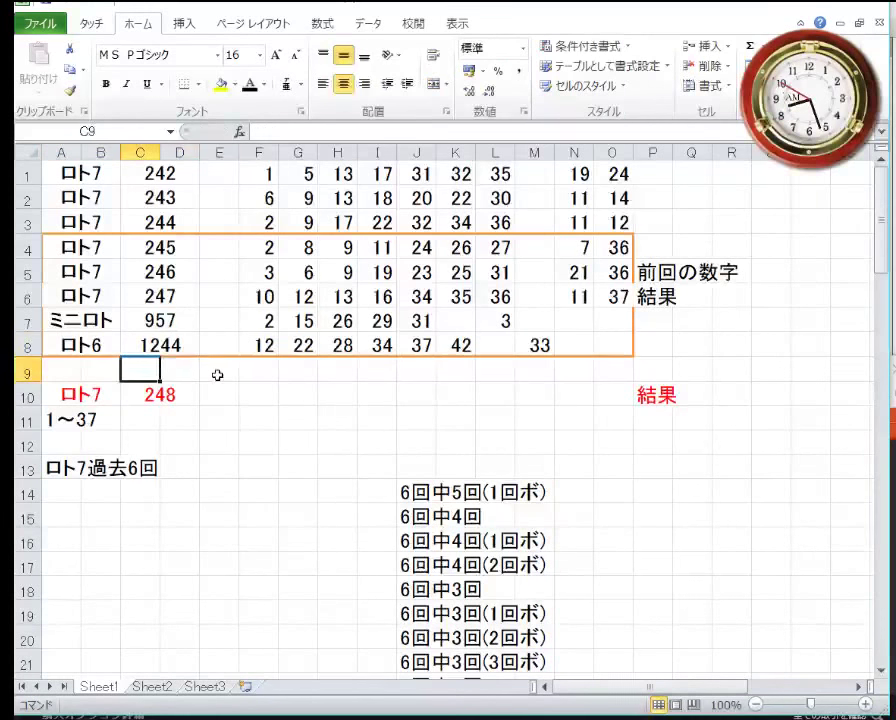
Step: Replace the ロト6 numbers with 10, 15, 17, 18, 20 and 41 in F8:K8, and 35 in M8
{"action": "key", "text": "Up"}
{"action": "key", "text": "Right"}
{"action": "key", "text": "Right"}
{"action": "type", "text": "10"}
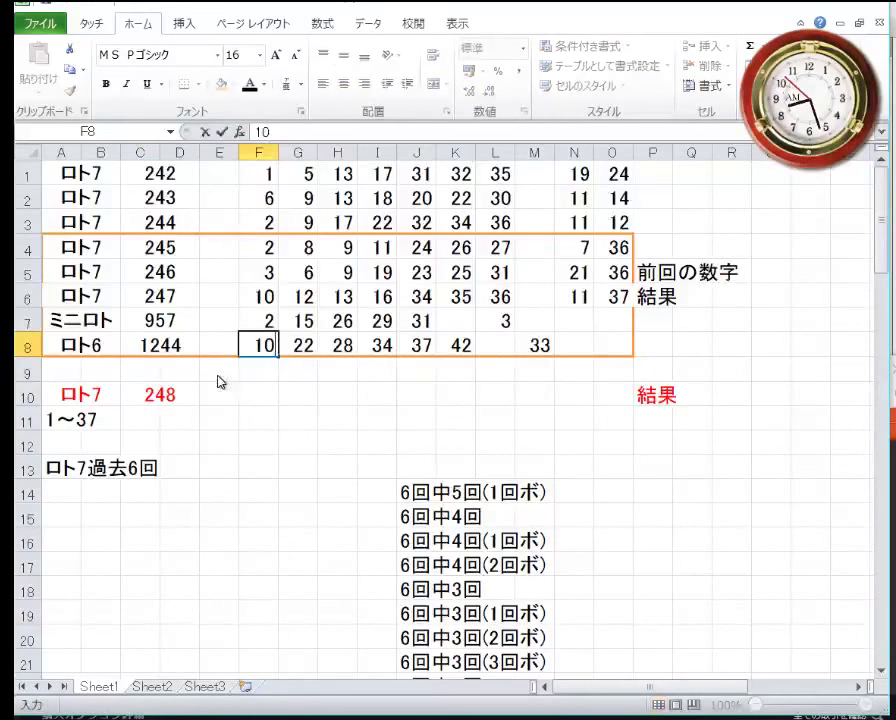
{"action": "key", "text": "Right"}
{"action": "type", "text": "15"}
{"action": "key", "text": "Right"}
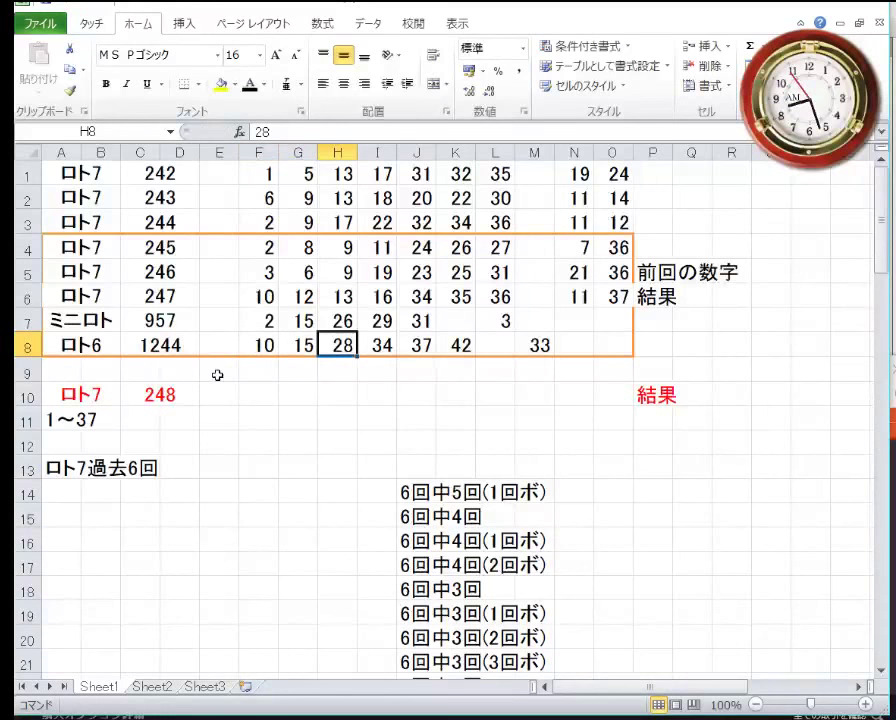
{"action": "type", "text": "17"}
{"action": "key", "text": "Right"}
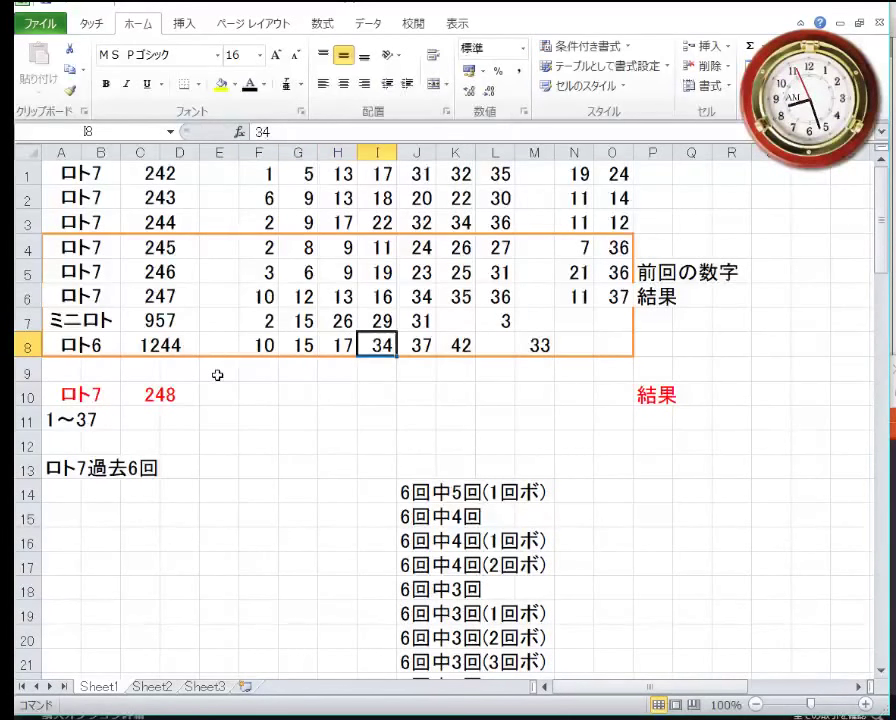
{"action": "type", "text": "8"}
{"action": "key", "text": "Right"}
{"action": "key", "text": "Left"}
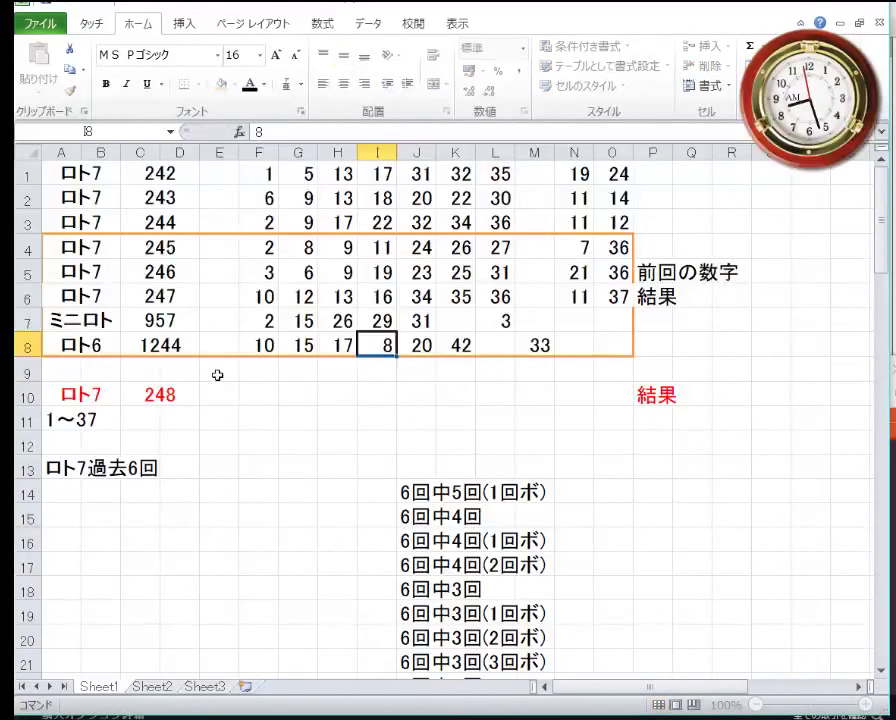
{"action": "type", "text": "18"}
{"action": "key", "text": "Right"}
{"action": "key", "text": "Right"}
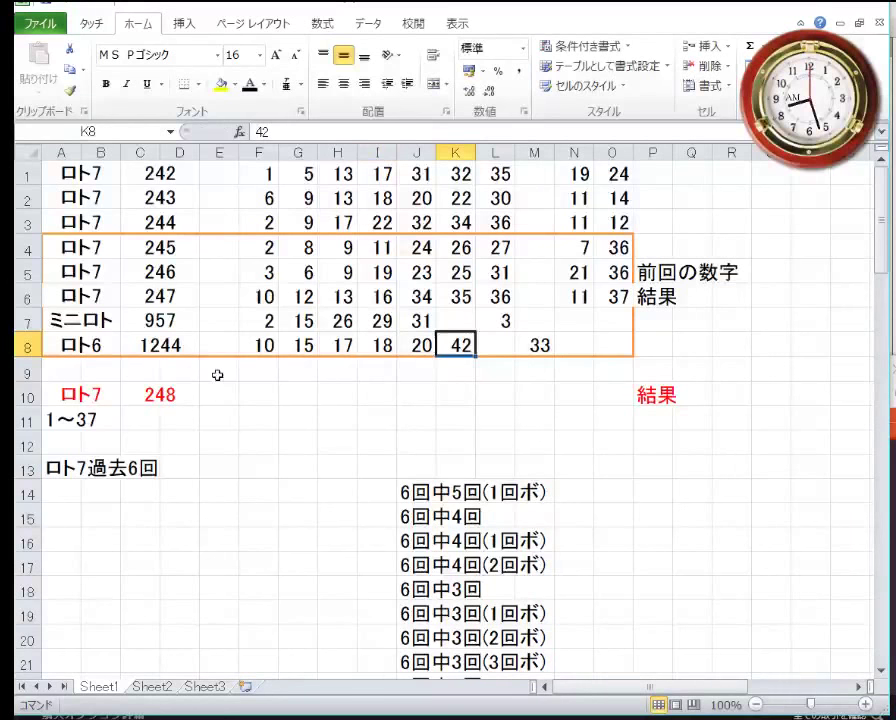
{"action": "type", "text": "41"}
{"action": "key", "text": "Right"}
{"action": "key", "text": "Right"}
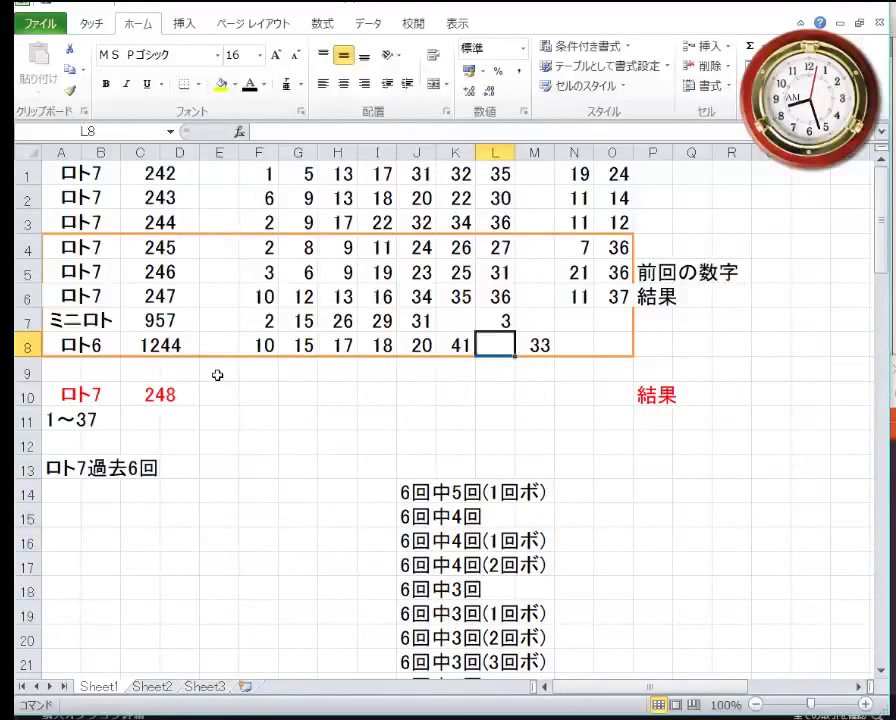
{"action": "type", "text": "35"}
{"action": "key", "text": "Return"}
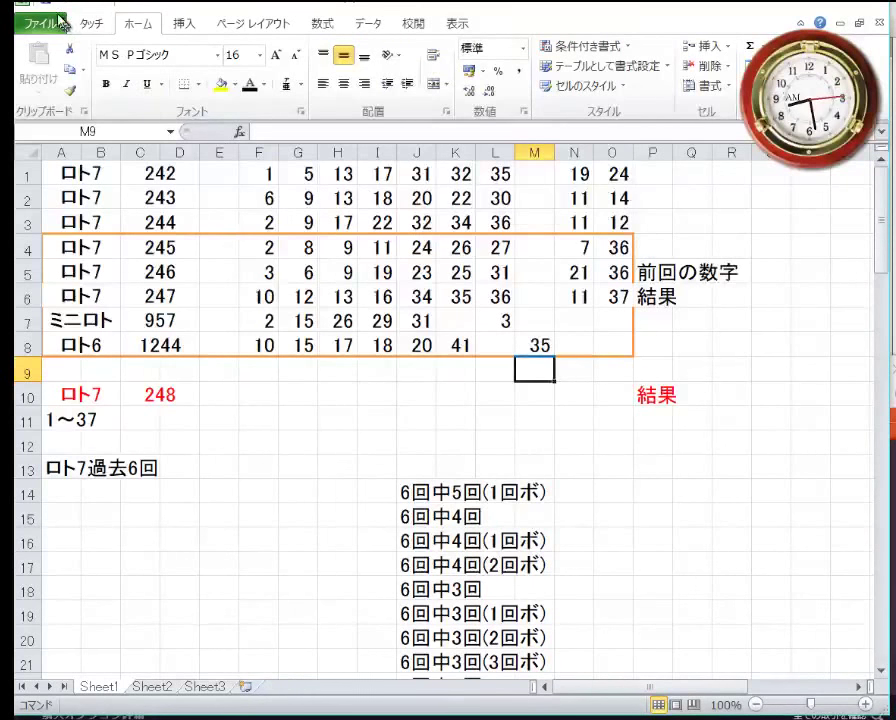
Step: Clear the 結果 label in P6 and move the 前回の数字 label from P5 to P6
{"action": "right_click", "coordinate": [648, 298]}
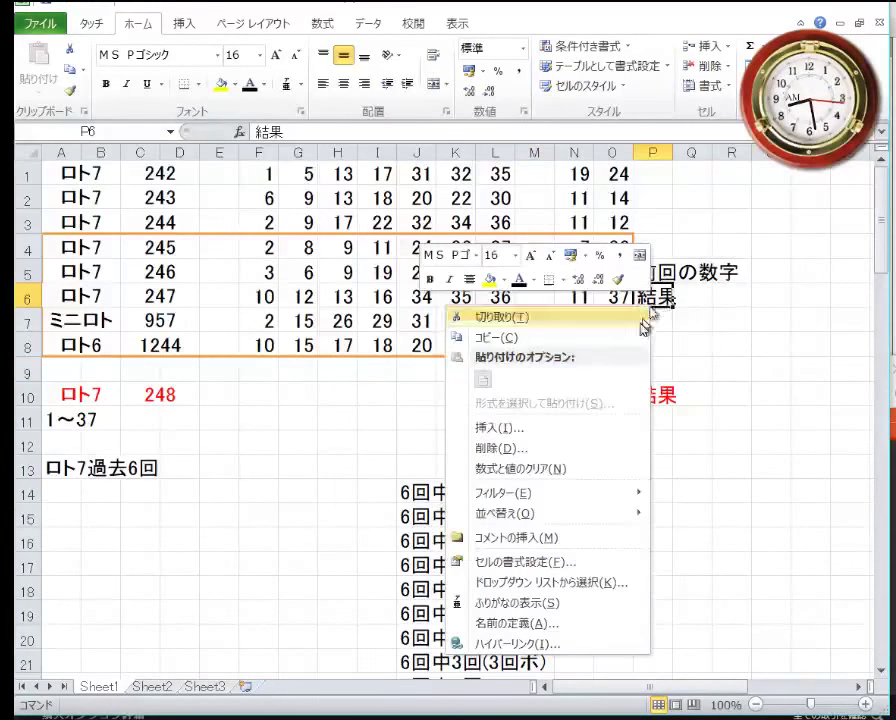
{"action": "left_click", "coordinate": [650, 292]}
{"action": "left_click", "coordinate": [654, 272]}
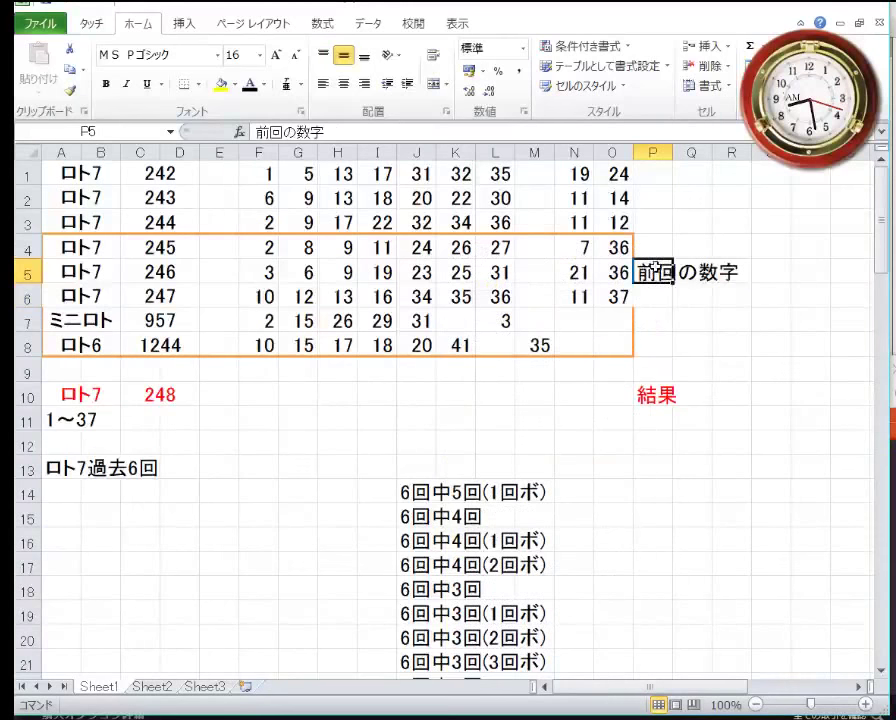
{"action": "left_click_drag", "start_coordinate": [660, 286], "coordinate": [660, 297]}
Step: Remove all borders from the results range A4:O8
{"action": "left_click_drag", "start_coordinate": [68, 255], "coordinate": [604, 340]}
{"action": "right_click", "coordinate": [603, 329]}
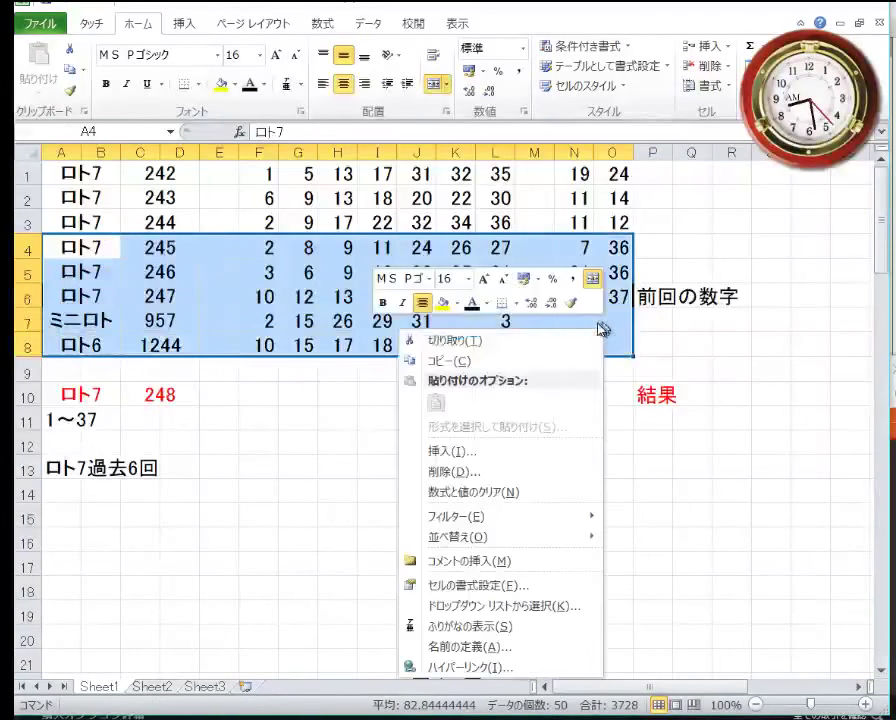
{"action": "left_click", "coordinate": [518, 585]}
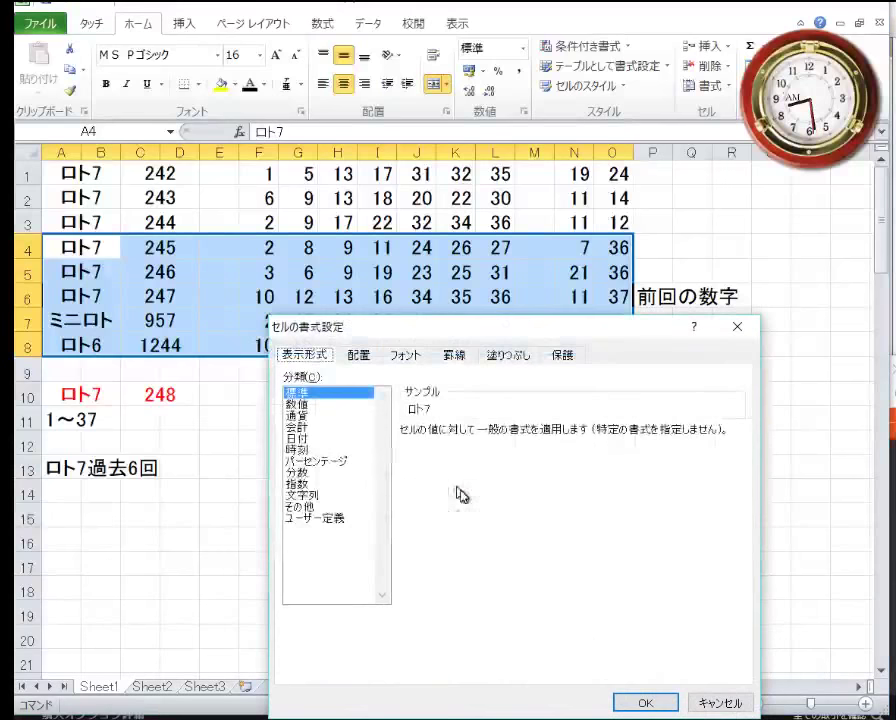
{"action": "left_click", "coordinate": [454, 354]}
{"action": "left_click", "coordinate": [456, 414]}
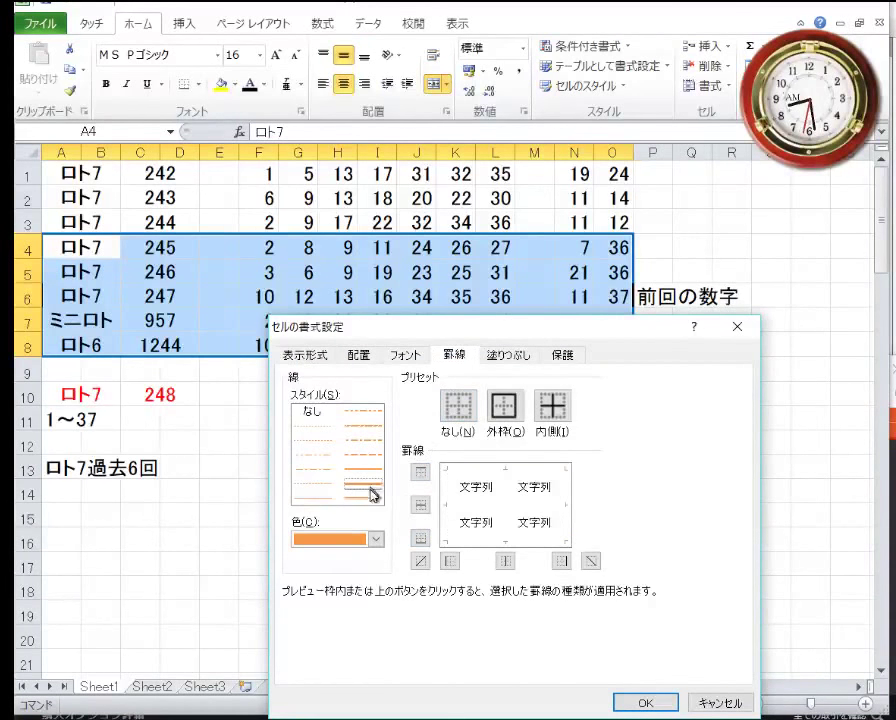
{"action": "left_click", "coordinate": [640, 702]}
{"action": "left_click", "coordinate": [293, 435]}
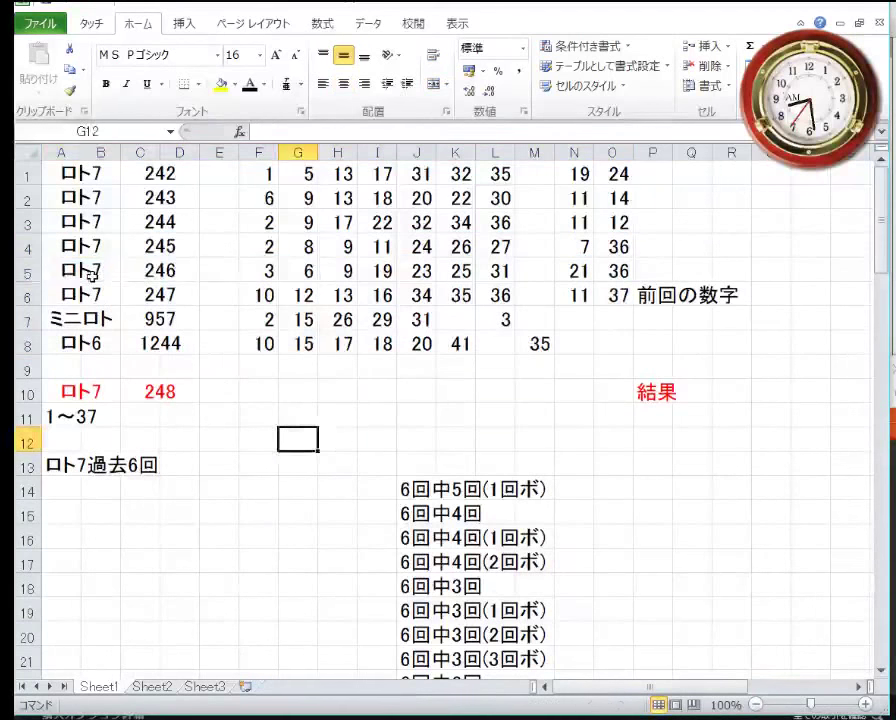
Step: Apply an orange outline border around the results range A5:O8
{"action": "left_click_drag", "start_coordinate": [72, 268], "coordinate": [598, 336]}
{"action": "right_click", "coordinate": [392, 340]}
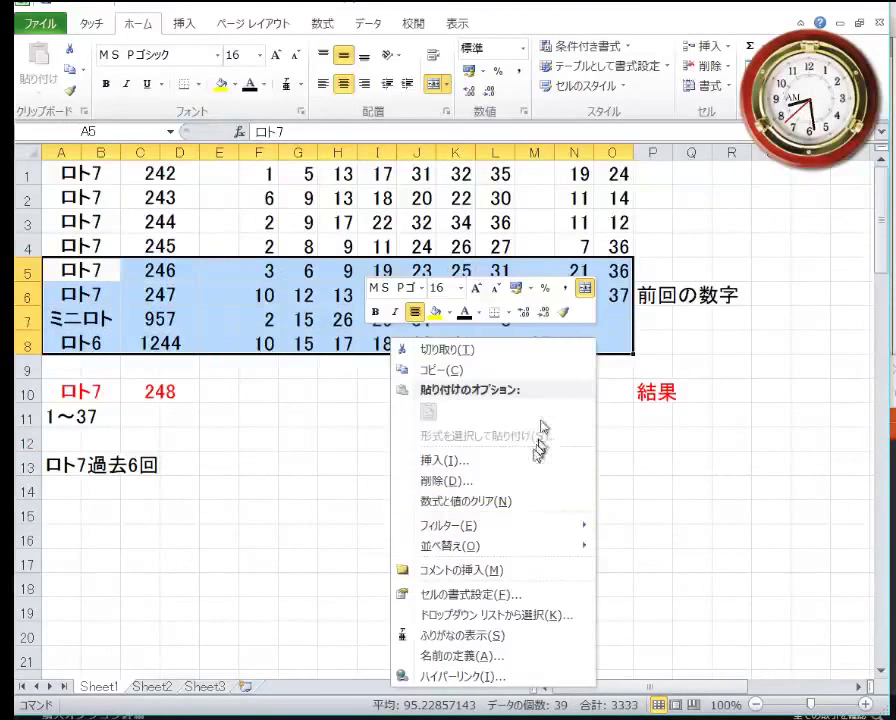
{"action": "left_click", "coordinate": [502, 595]}
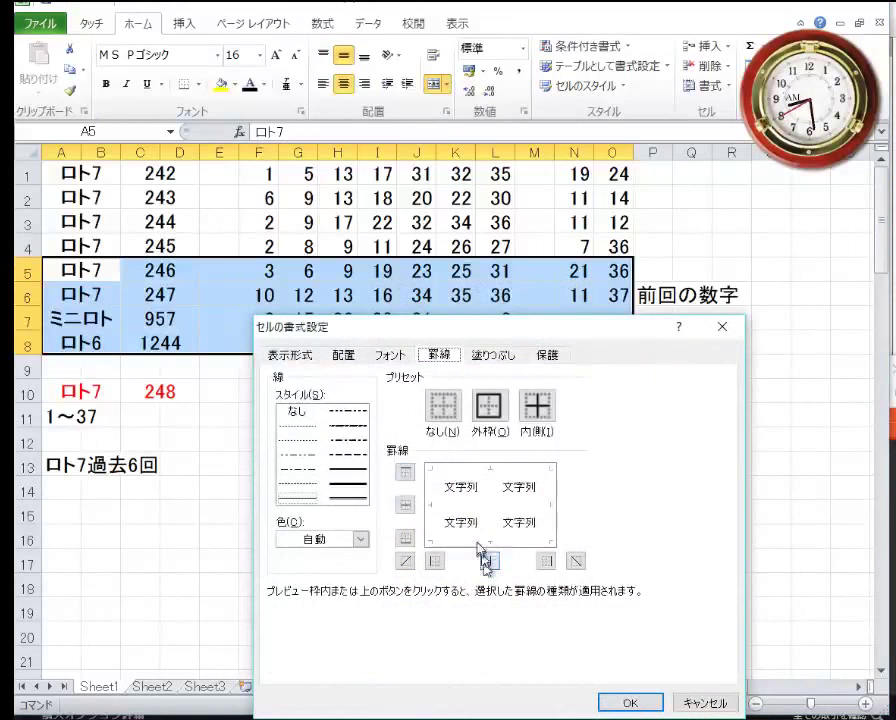
{"action": "left_click", "coordinate": [360, 538]}
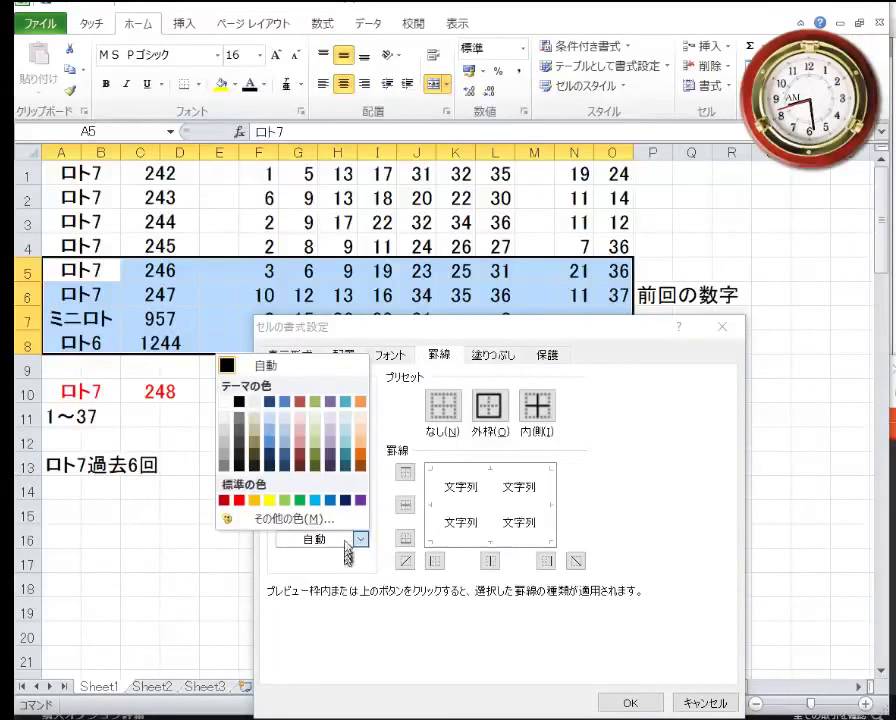
{"action": "left_click", "coordinate": [364, 401]}
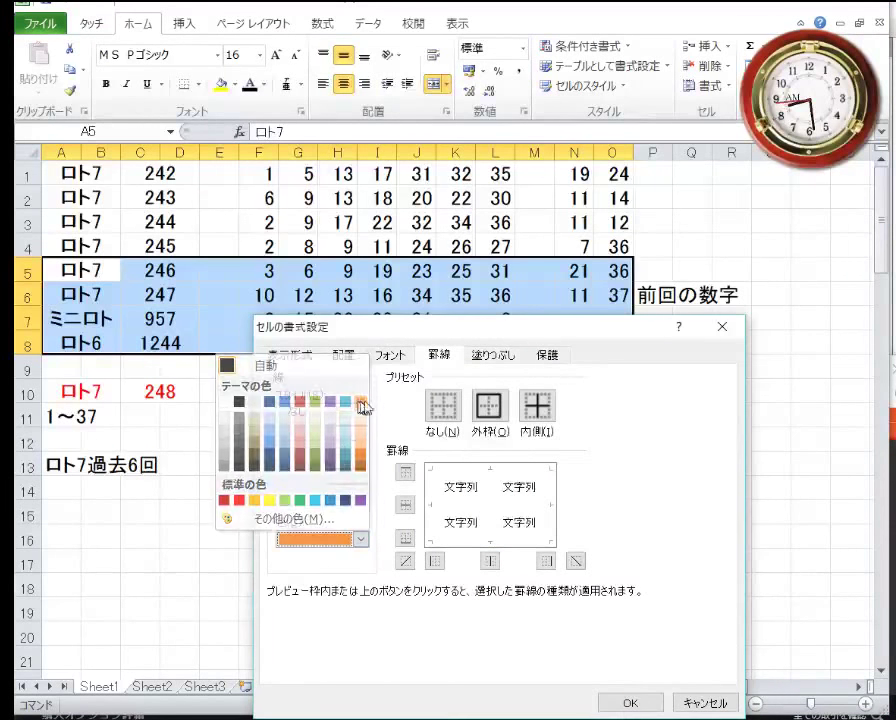
{"action": "left_click", "coordinate": [488, 404]}
{"action": "left_click", "coordinate": [630, 703]}
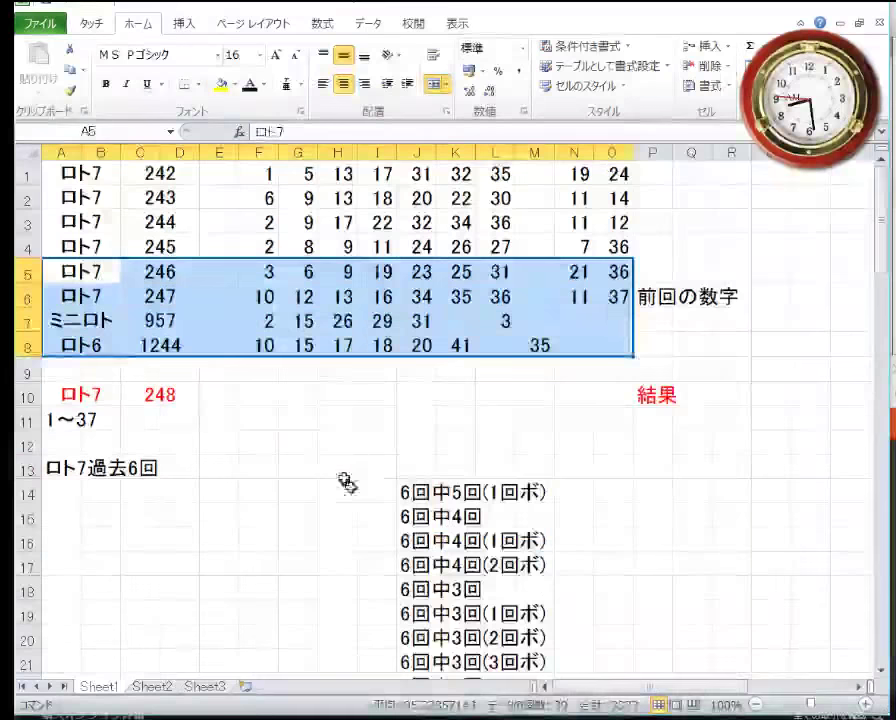
{"action": "left_click", "coordinate": [340, 466]}
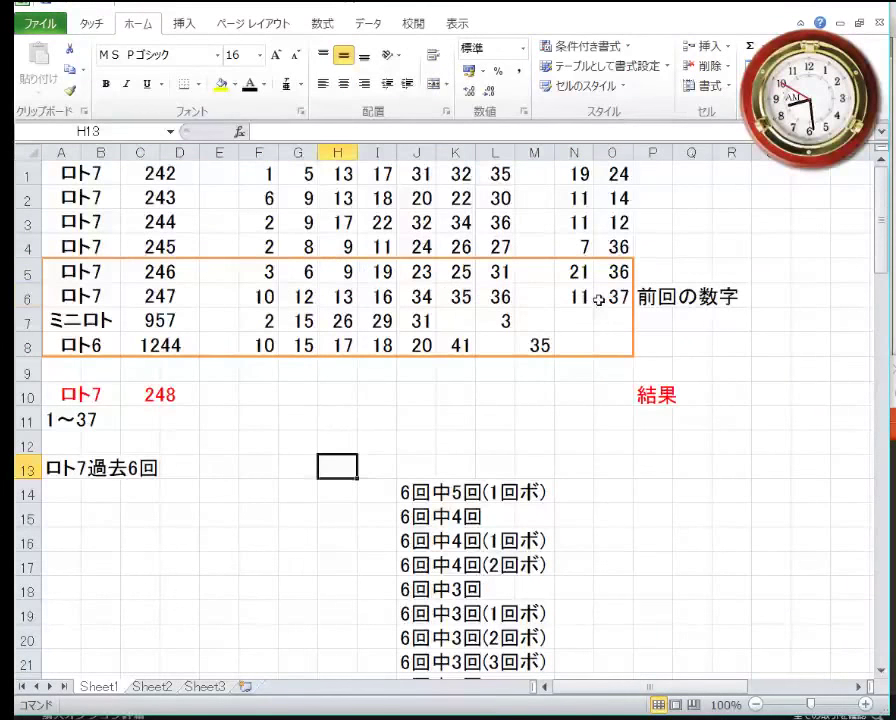
Step: Enter 9 in A15, on the 6回中4回 row of the ロト7過去6回 section
{"action": "left_click_drag", "start_coordinate": [612, 297], "coordinate": [87, 175]}
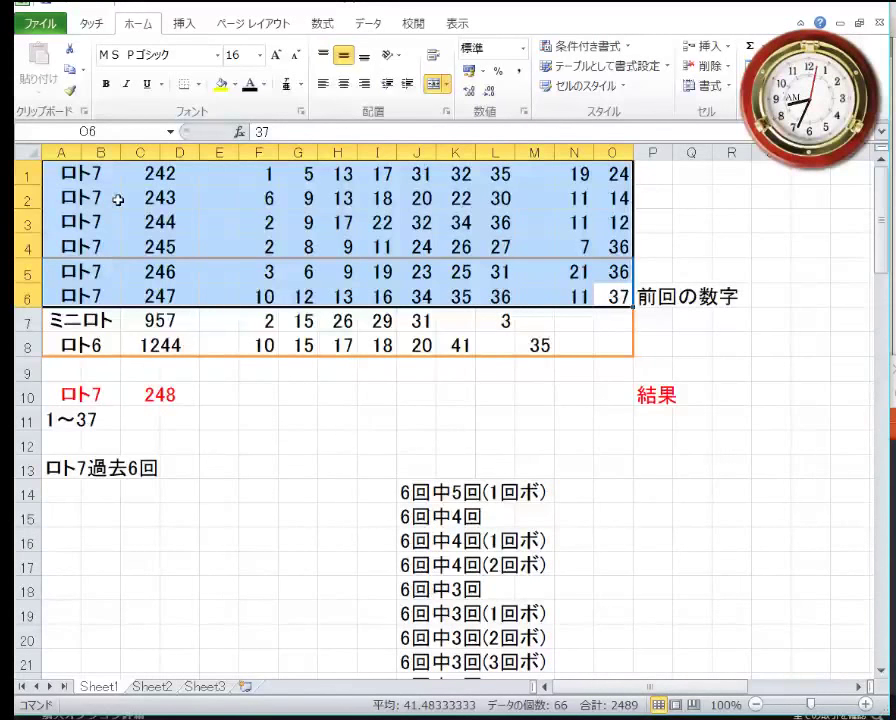
{"action": "key", "text": "Down"}
{"action": "key", "text": "Down"}
{"action": "key", "text": "Down"}
{"action": "key", "text": "Down"}
{"action": "key", "text": "Down"}
{"action": "key", "text": "Down"}
{"action": "key", "text": "Down"}
{"action": "key", "text": "Down"}
{"action": "key", "text": "Down"}
{"action": "key", "text": "Down"}
{"action": "key", "text": "Down"}
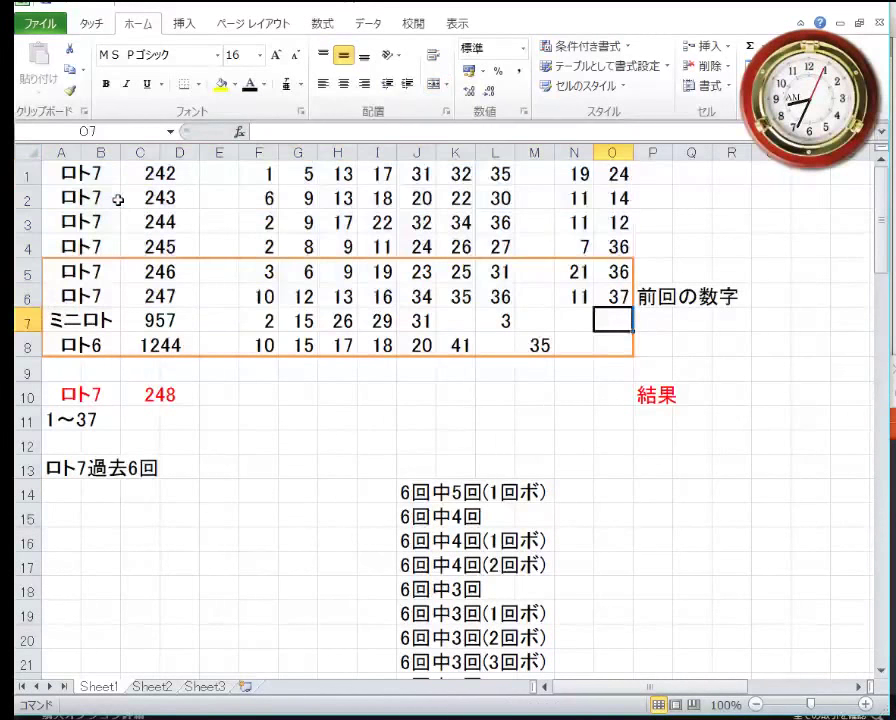
{"action": "key", "text": "Left"}
{"action": "key", "text": "Left"}
{"action": "key", "text": "Left"}
{"action": "key", "text": "Left"}
{"action": "key", "text": "Left"}
{"action": "key", "text": "Left"}
{"action": "key", "text": "Left"}
{"action": "key", "text": "Left"}
{"action": "key", "text": "Left"}
{"action": "key", "text": "Left"}
{"action": "key", "text": "Left"}
{"action": "key", "text": "Left"}
{"action": "key", "text": "Left"}
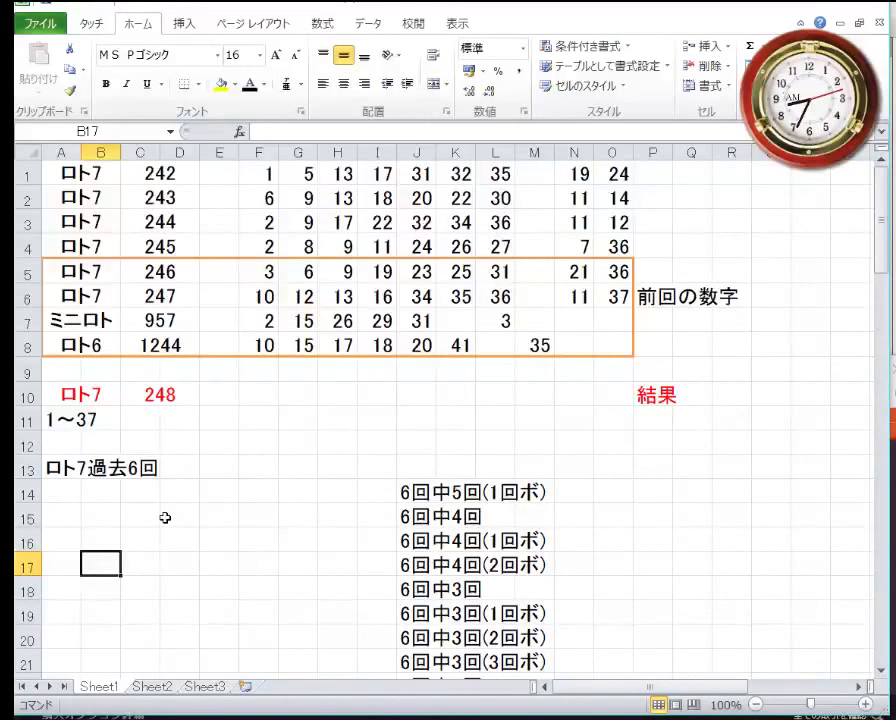
{"action": "left_click", "coordinate": [78, 521]}
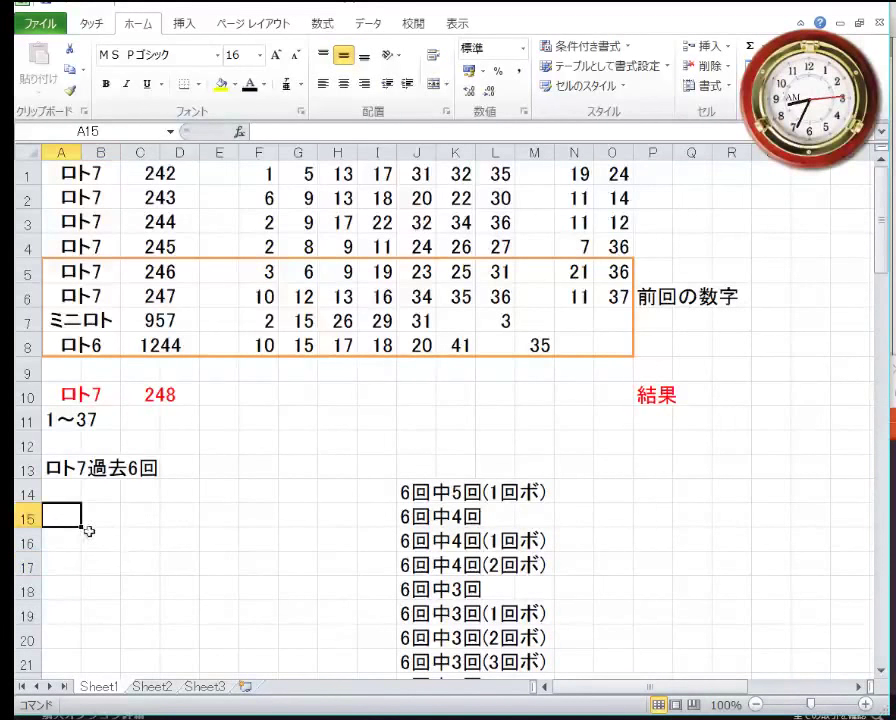
{"action": "type", "text": "9"}
{"action": "key", "text": "Return"}
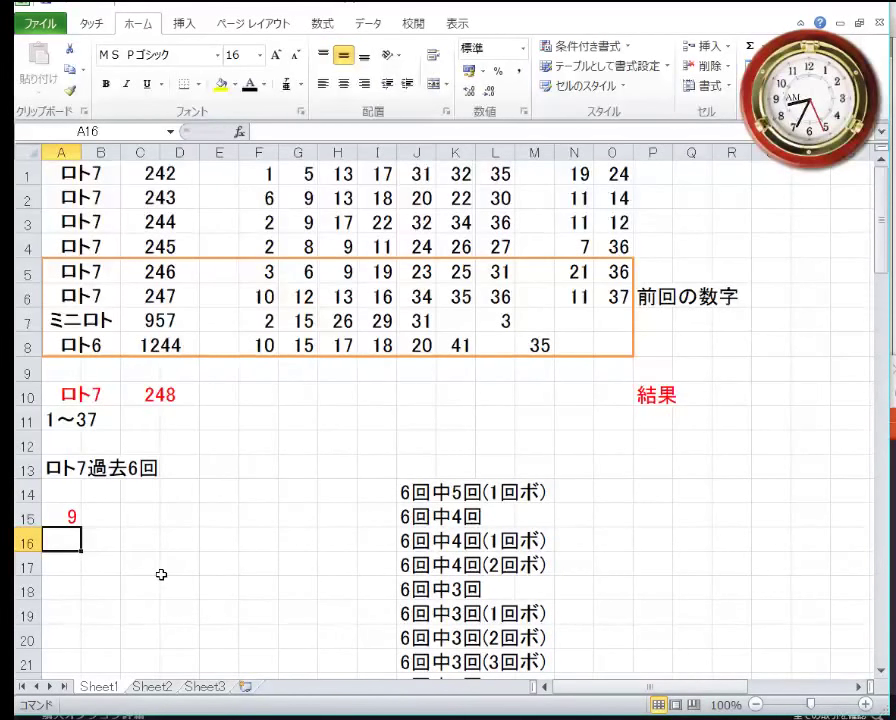
Step: Insert a copy of the 6回中4回(2回ボ) row directly below it, as row 18
{"action": "left_click", "coordinate": [26, 566]}
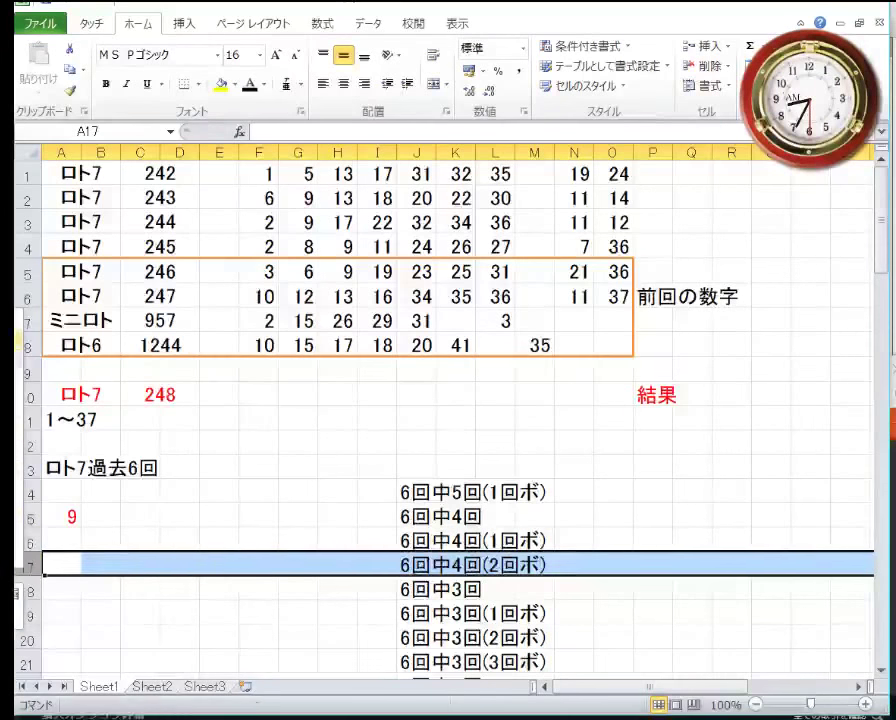
{"action": "key", "text": "ctrl+c"}
{"action": "left_click", "coordinate": [22, 590]}
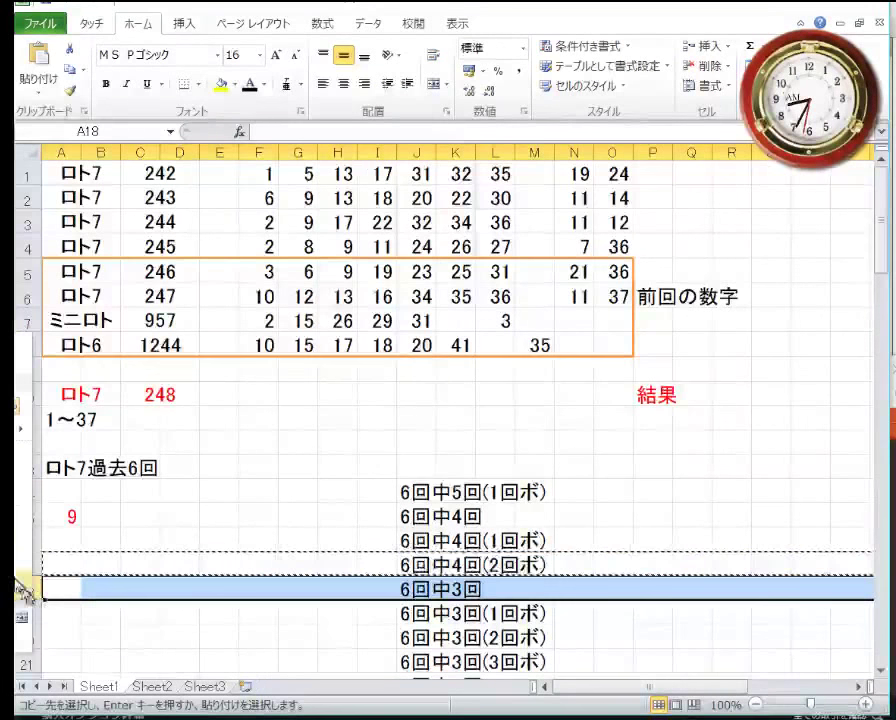
{"action": "right_click", "coordinate": [22, 590]}
{"action": "left_click", "coordinate": [100, 467]}
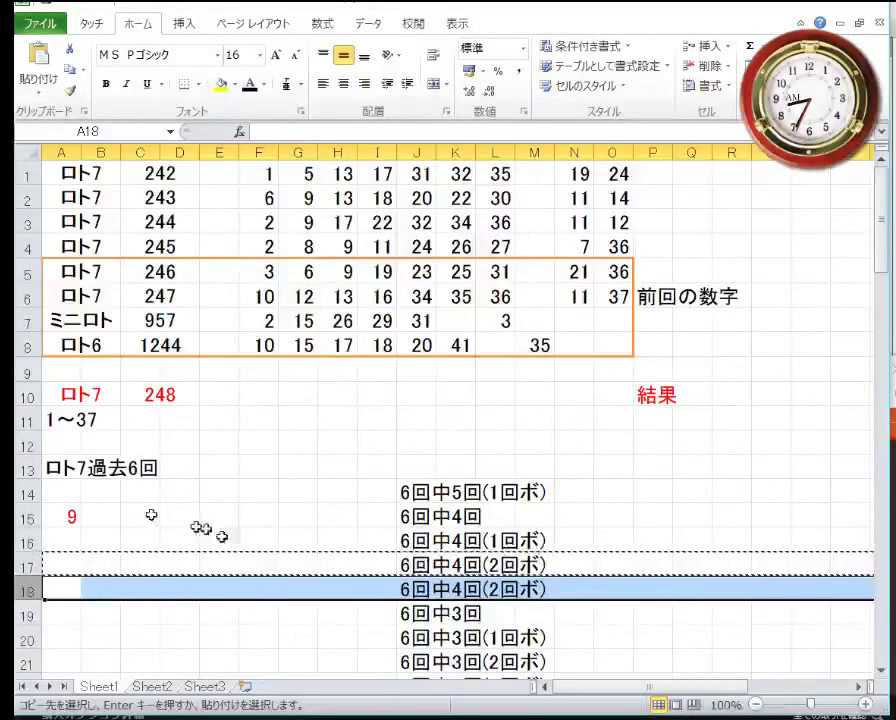
Step: Change the copied label in J18 to 6回中4回(3回ボ)
{"action": "double_click", "coordinate": [424, 592]}
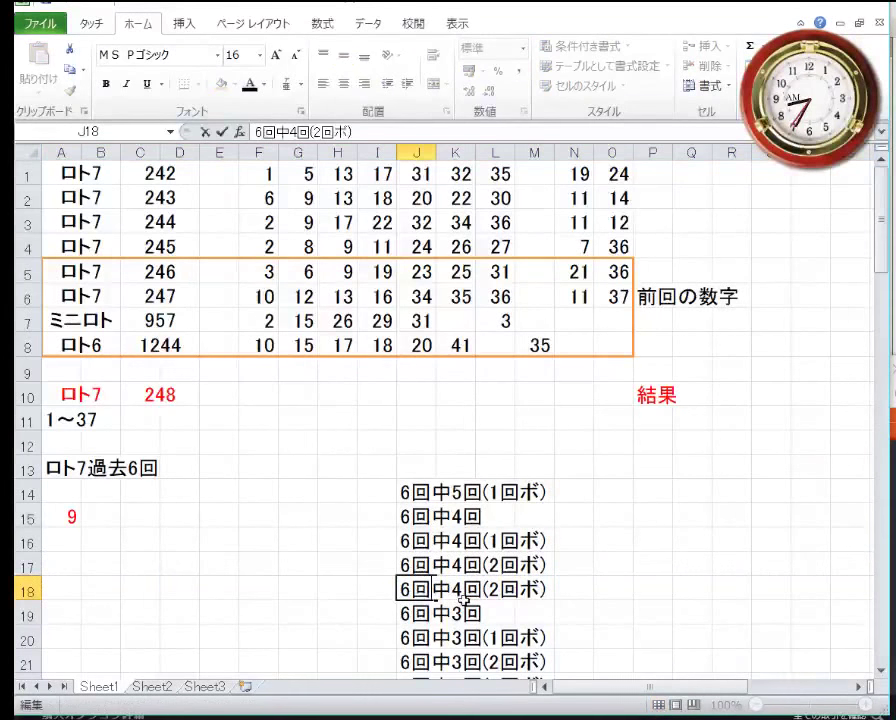
{"action": "key", "text": "Right"}
{"action": "key", "text": "Right"}
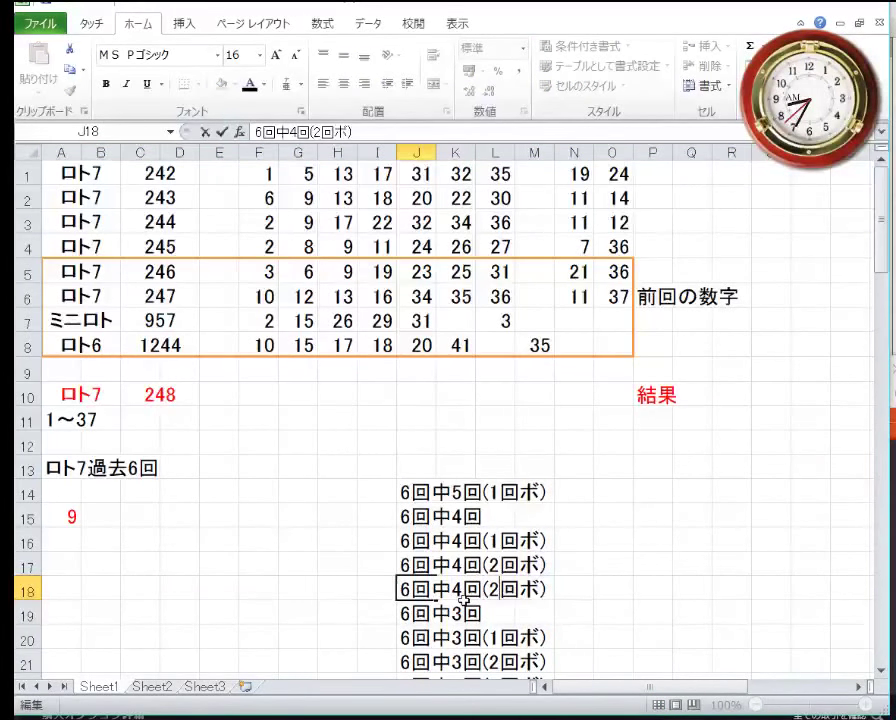
{"action": "key", "text": "BackSpace"}
{"action": "type", "text": "3"}
{"action": "key", "text": "Return"}
Step: Enter 36 in A17 for 6回中4回(2回ボ) and 11 in A18 for 6回中4回(3回ボ)
{"action": "key", "text": "Up"}
{"action": "key", "text": "Up"}
{"action": "key", "text": "Up"}
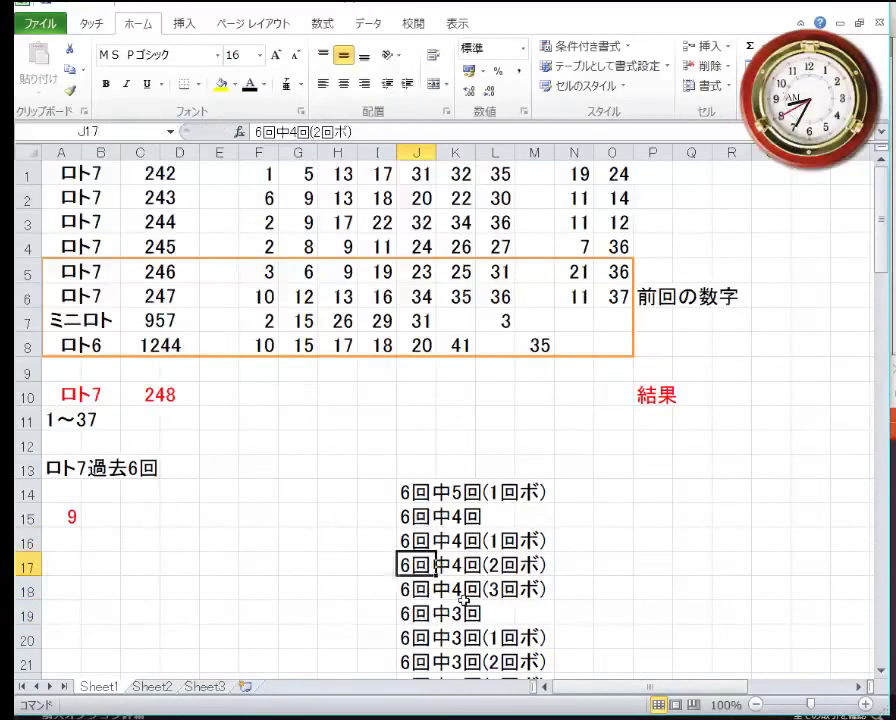
{"action": "key", "text": "Left"}
{"action": "key", "text": "Left"}
{"action": "key", "text": "Left"}
{"action": "key", "text": "Left"}
{"action": "key", "text": "Left"}
{"action": "key", "text": "Left"}
{"action": "key", "text": "Left"}
{"action": "key", "text": "Left"}
{"action": "key", "text": "Left"}
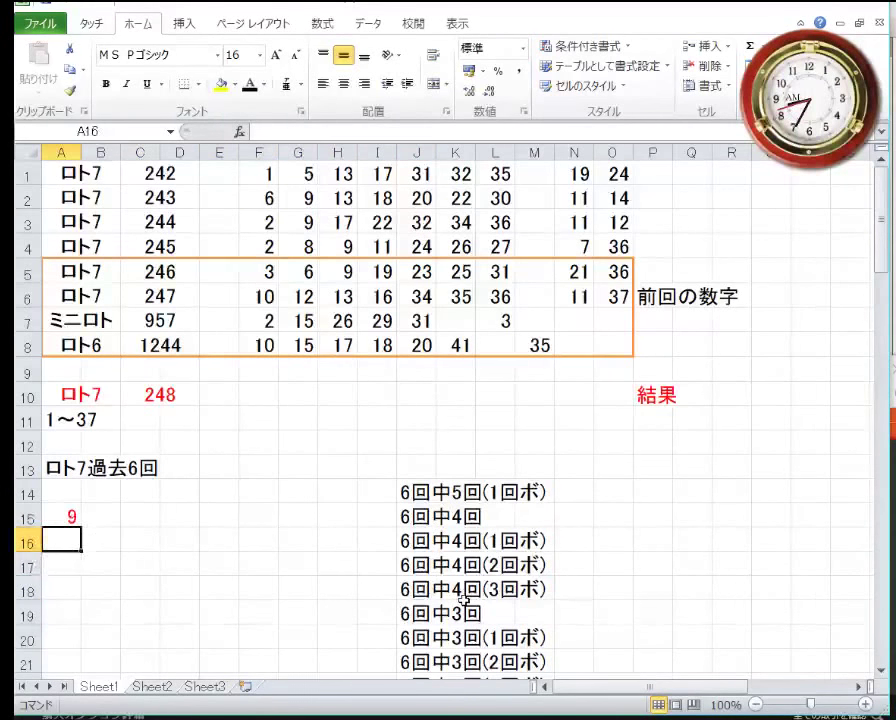
{"action": "key", "text": "Down"}
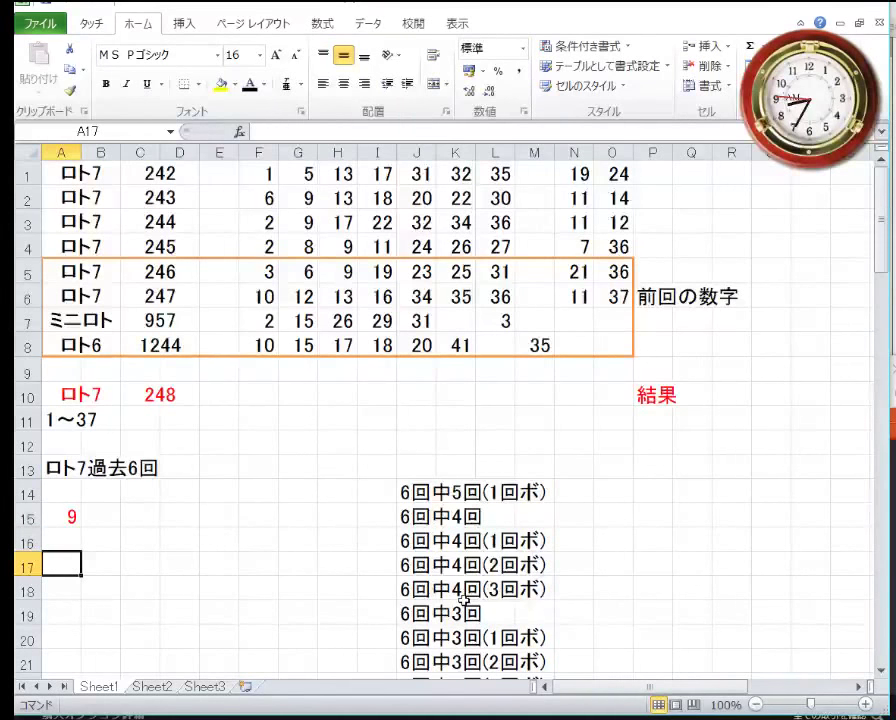
{"action": "type", "text": "36"}
{"action": "key", "text": "Return"}
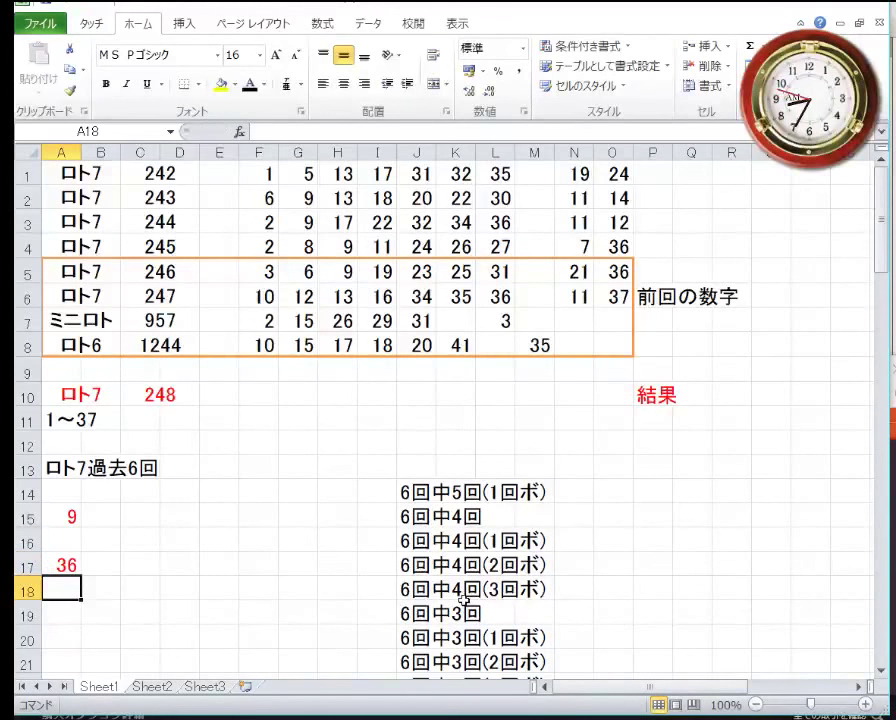
{"action": "type", "text": "11"}
{"action": "key", "text": "Return"}
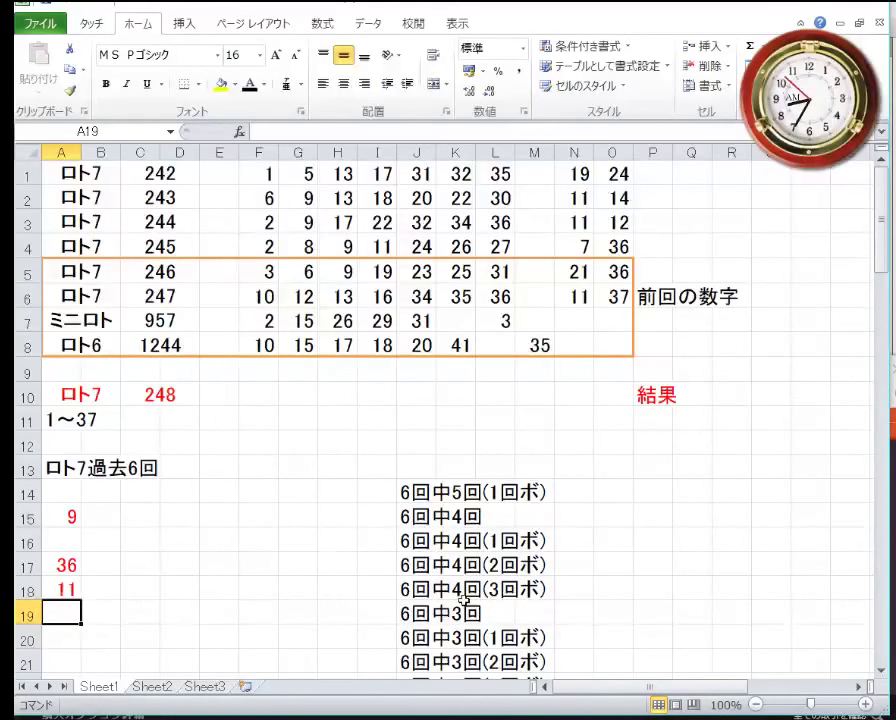
Step: Enter 13 in A20, on the 6回中3回(1回ボ) row
{"action": "key", "text": "Return"}
{"action": "key", "text": "Return"}
{"action": "key", "text": "Return"}
{"action": "key", "text": "Up"}
{"action": "key", "text": "Up"}
{"action": "key", "text": "Up"}
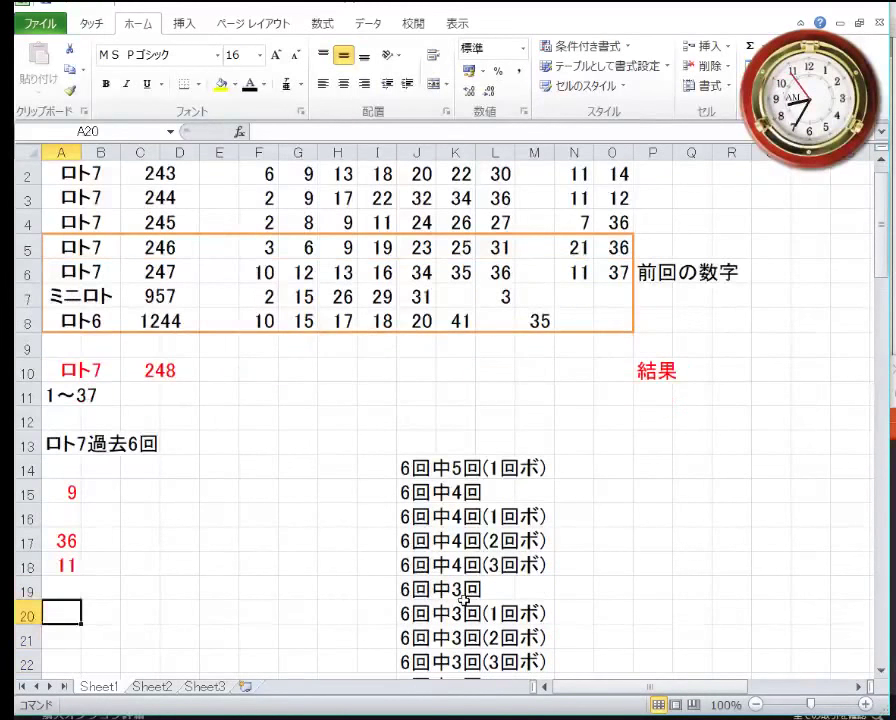
{"action": "key", "text": "Down"}
{"action": "key", "text": "Down"}
{"action": "key", "text": "Up"}
{"action": "type", "text": "13"}
{"action": "key", "text": "Return"}
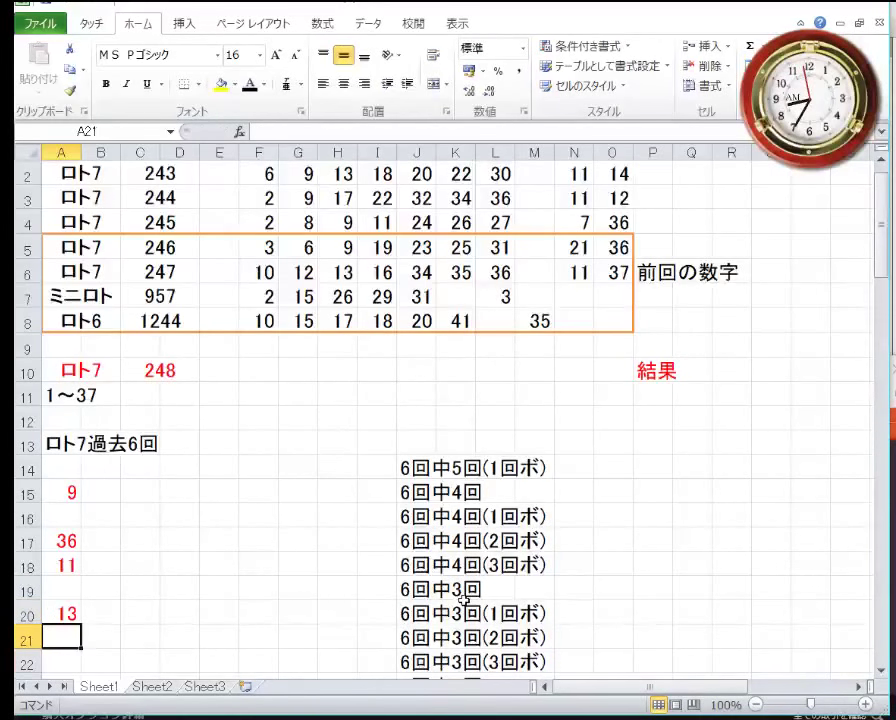
Step: Enter 2, 17, 22, 32 and 34 in A23:E23, on the 6回中2回 row
{"action": "key", "text": "Down"}
{"action": "key", "text": "Down"}
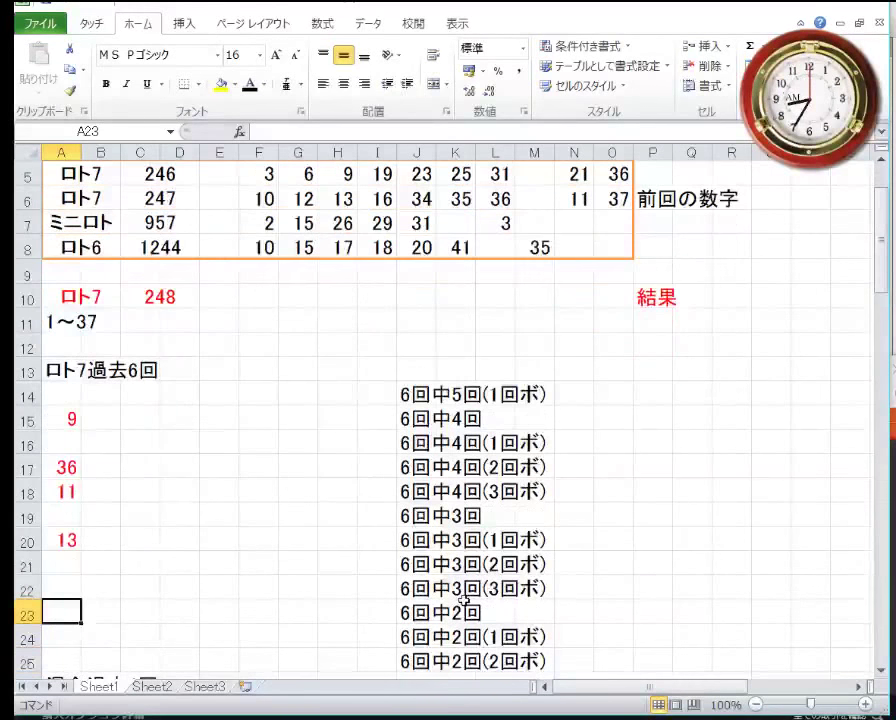
{"action": "type", "text": "2"}
{"action": "key", "text": "Tab"}
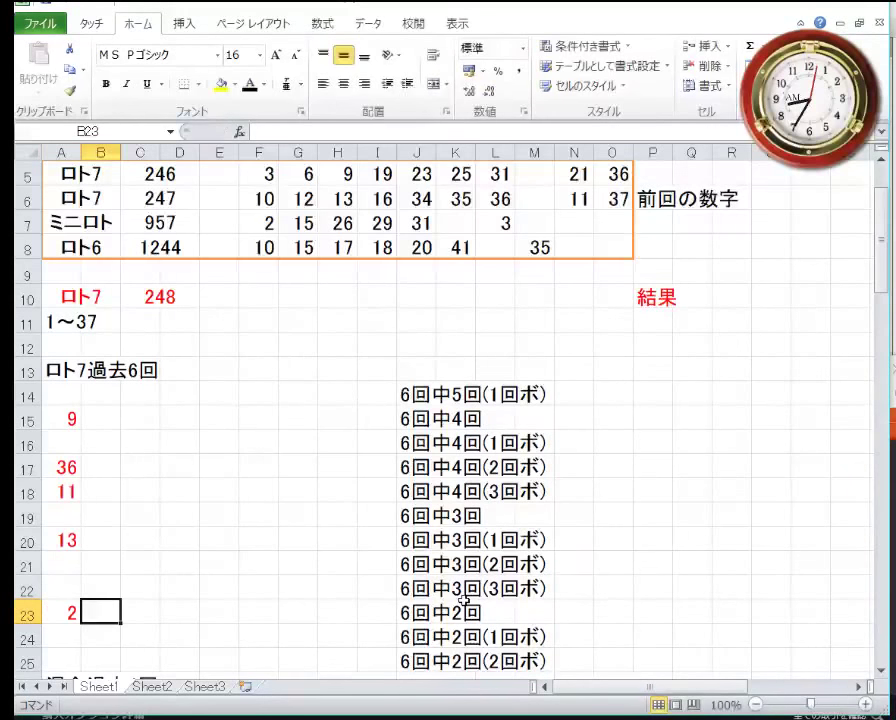
{"action": "type", "text": "17"}
{"action": "key", "text": "Tab"}
{"action": "type", "text": "22"}
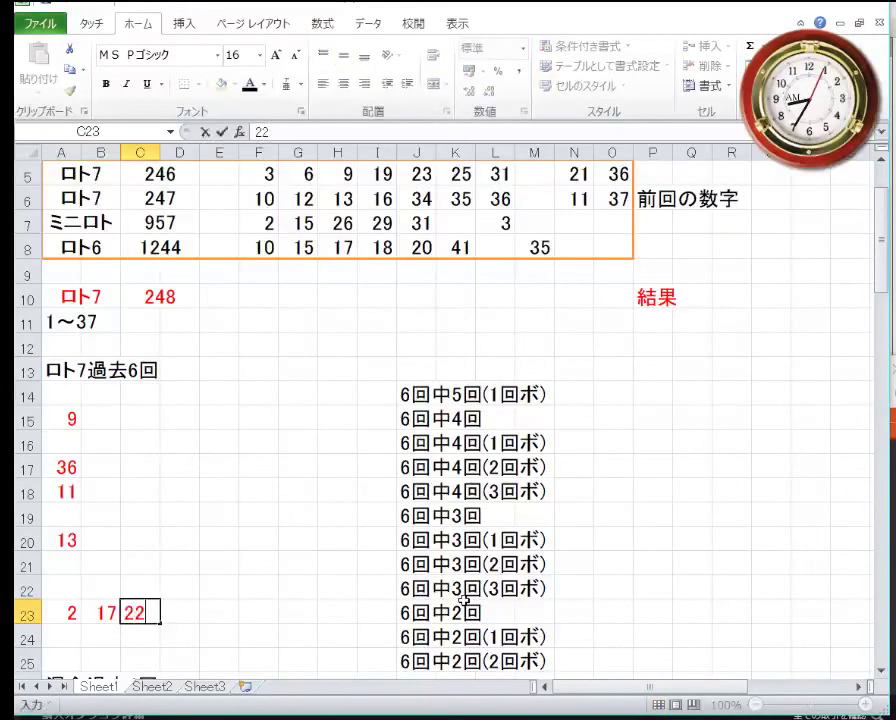
{"action": "key", "text": "Tab"}
{"action": "type", "text": "322"}
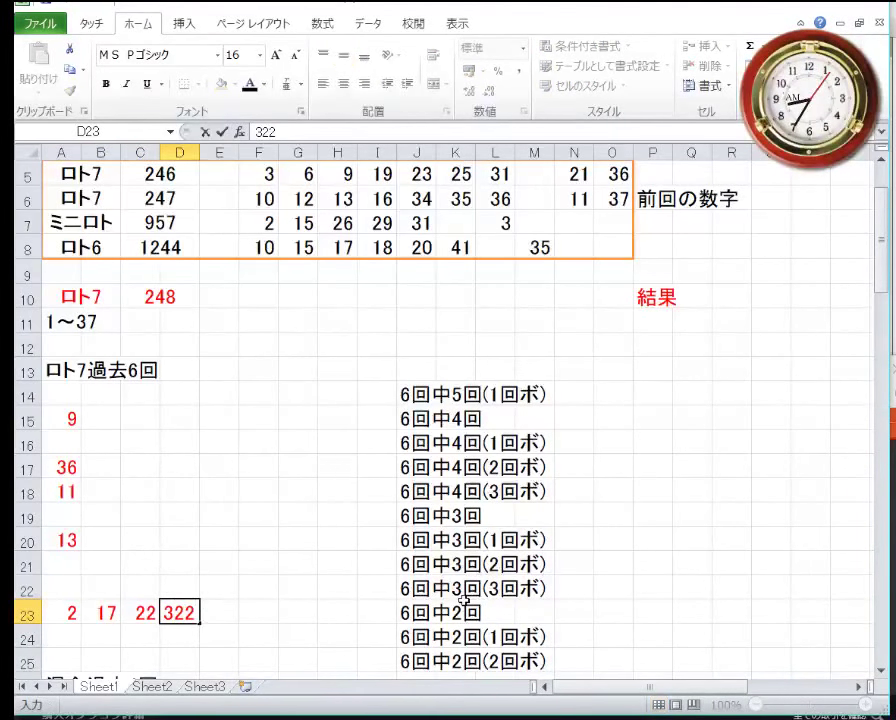
{"action": "key", "text": "BackSpace"}
{"action": "key", "text": "Tab"}
{"action": "type", "text": "3"}
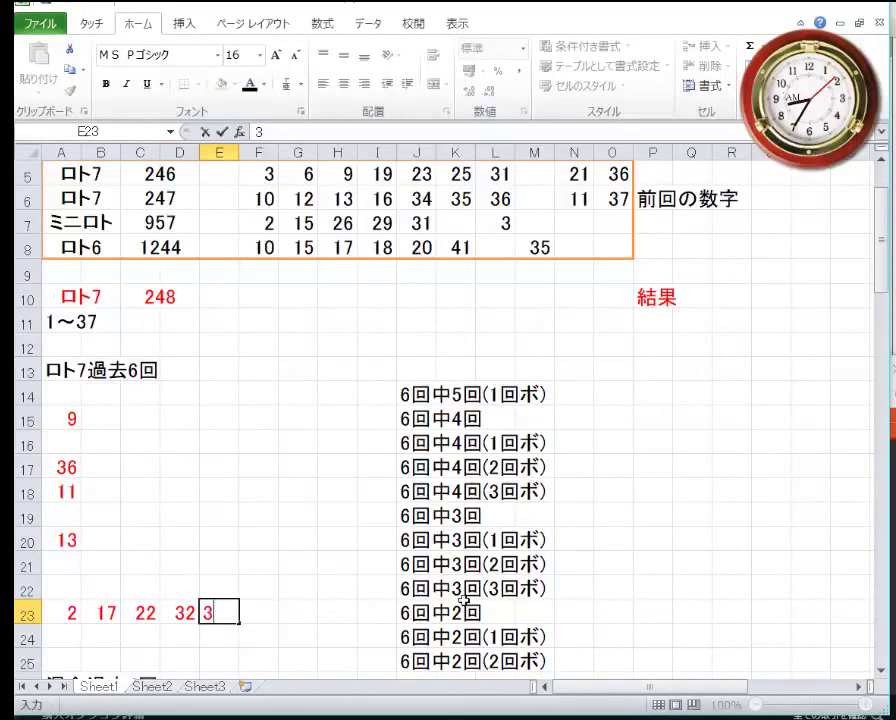
{"action": "type", "text": "4"}
{"action": "key", "text": "Down"}
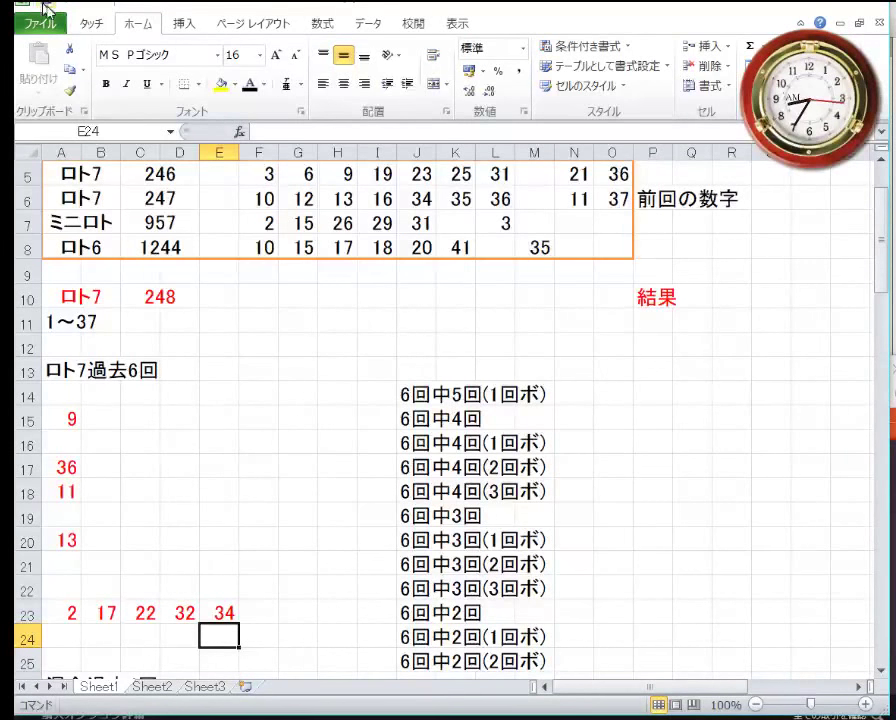
Step: Select the four most recent mixed draws in A5:O8, from ロト7 246 through ロト6 1244
{"action": "scroll", "coordinate": [232, 176], "scroll_direction": "up", "scroll_amount": 2}
{"action": "left_click_drag", "start_coordinate": [614, 345], "coordinate": [64, 272]}
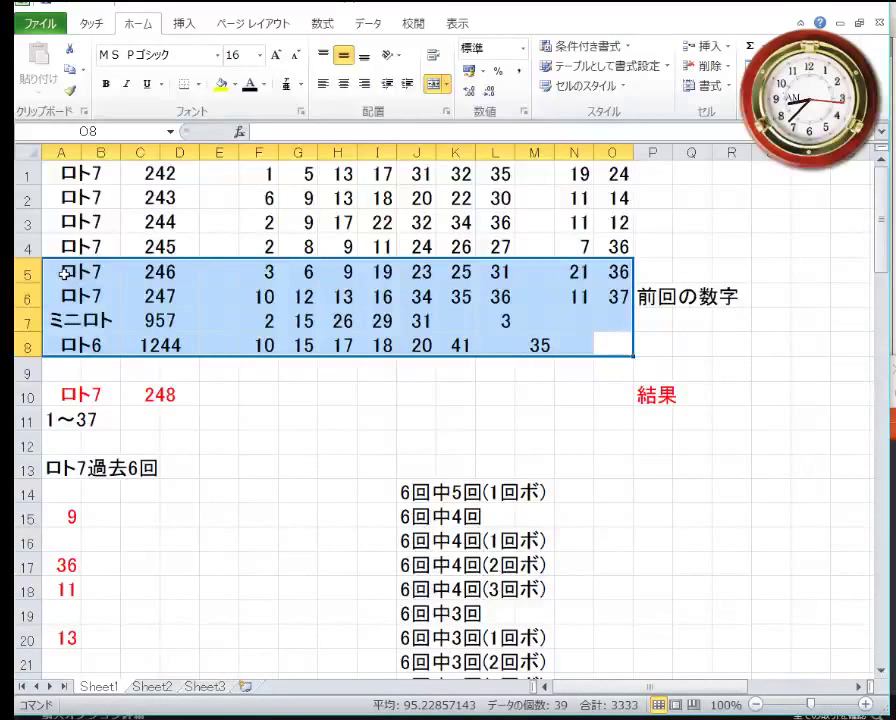
{"action": "key", "text": "ctrl+c"}
Step: Enter 31 in A30 for 4回中2回 and 36 in A31 for 4回中2回(1回ボ)
{"action": "key", "text": "Down"}
{"action": "key", "text": "Down"}
{"action": "key", "text": "Down"}
{"action": "key", "text": "Down"}
{"action": "key", "text": "Down"}
{"action": "key", "text": "Down"}
{"action": "key", "text": "Down"}
{"action": "key", "text": "Down"}
{"action": "key", "text": "Down"}
{"action": "key", "text": "Down"}
{"action": "key", "text": "Down"}
{"action": "key", "text": "Down"}
{"action": "key", "text": "Down"}
{"action": "key", "text": "Down"}
{"action": "key", "text": "Down"}
{"action": "key", "text": "Down"}
{"action": "key", "text": "Down"}
{"action": "key", "text": "Down"}
{"action": "key", "text": "Down"}
{"action": "key", "text": "Down"}
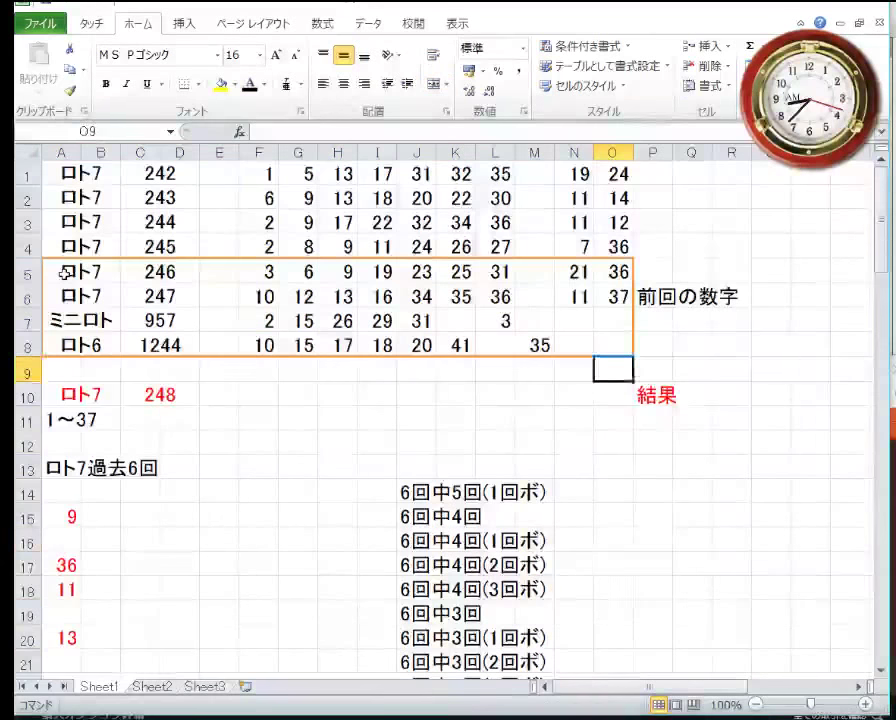
{"action": "key", "text": "Left"}
{"action": "key", "text": "Left"}
{"action": "key", "text": "Left"}
{"action": "key", "text": "Left"}
{"action": "key", "text": "Left"}
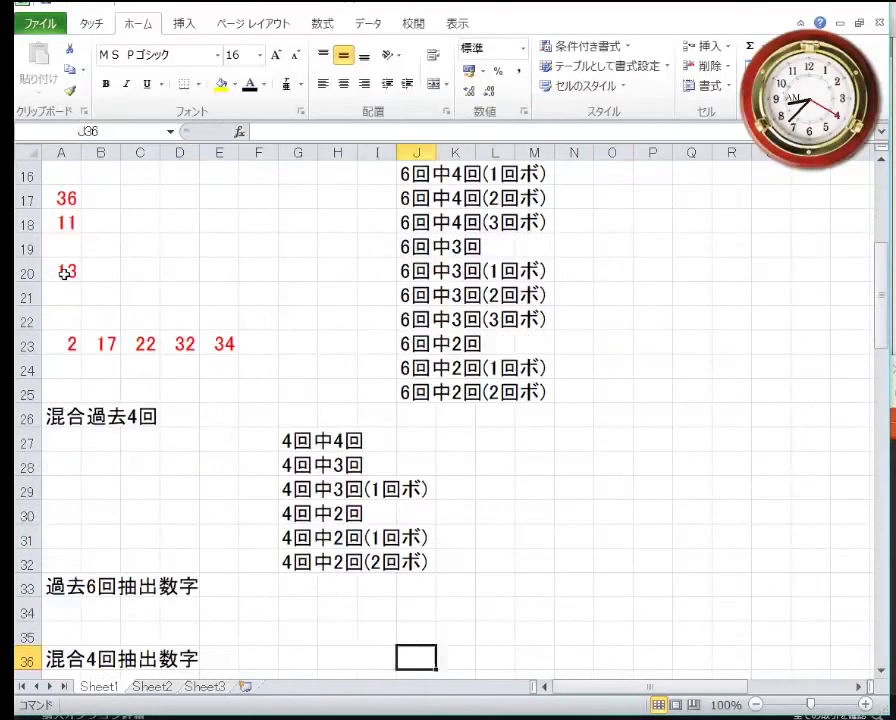
{"action": "key", "text": "Left"}
{"action": "key", "text": "Home"}
{"action": "key", "text": "Up"}
{"action": "key", "text": "Up"}
{"action": "key", "text": "Up"}
{"action": "key", "text": "Up"}
{"action": "key", "text": "Up"}
{"action": "key", "text": "Up"}
{"action": "key", "text": "Up"}
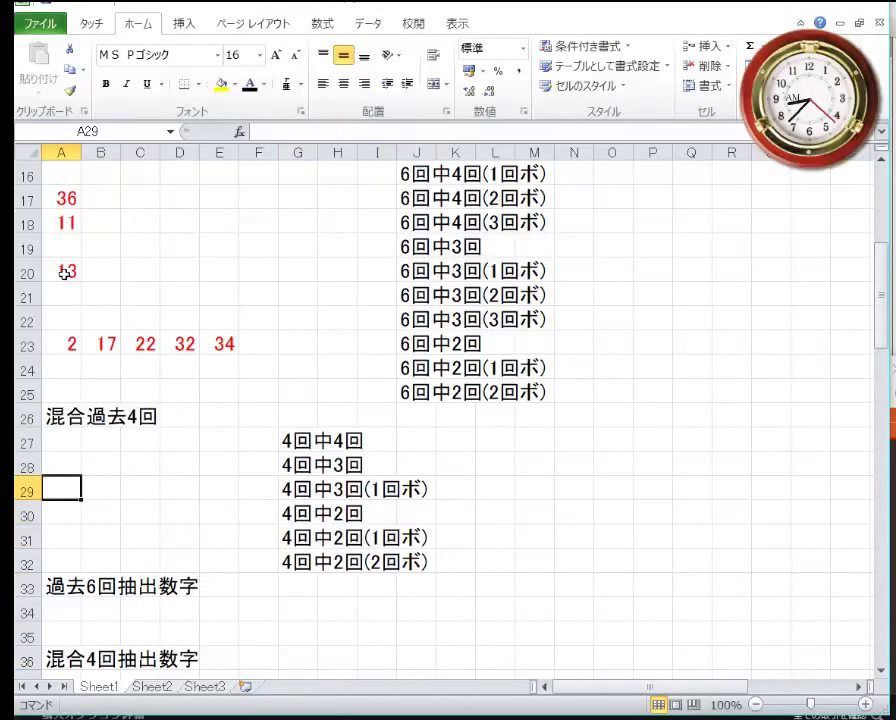
{"action": "key", "text": "Down"}
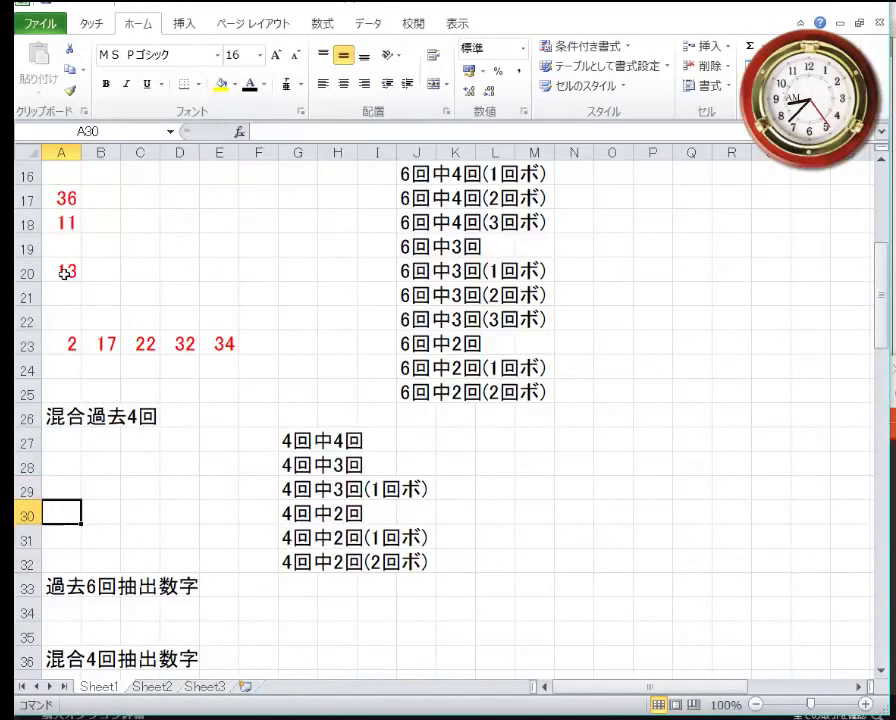
{"action": "type", "text": "31"}
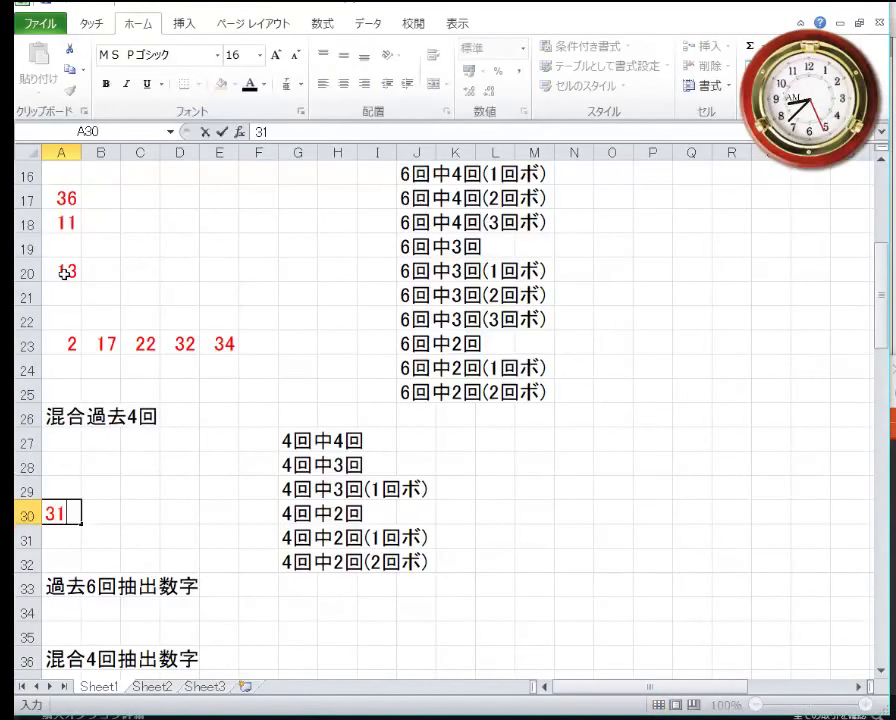
{"action": "key", "text": "Return"}
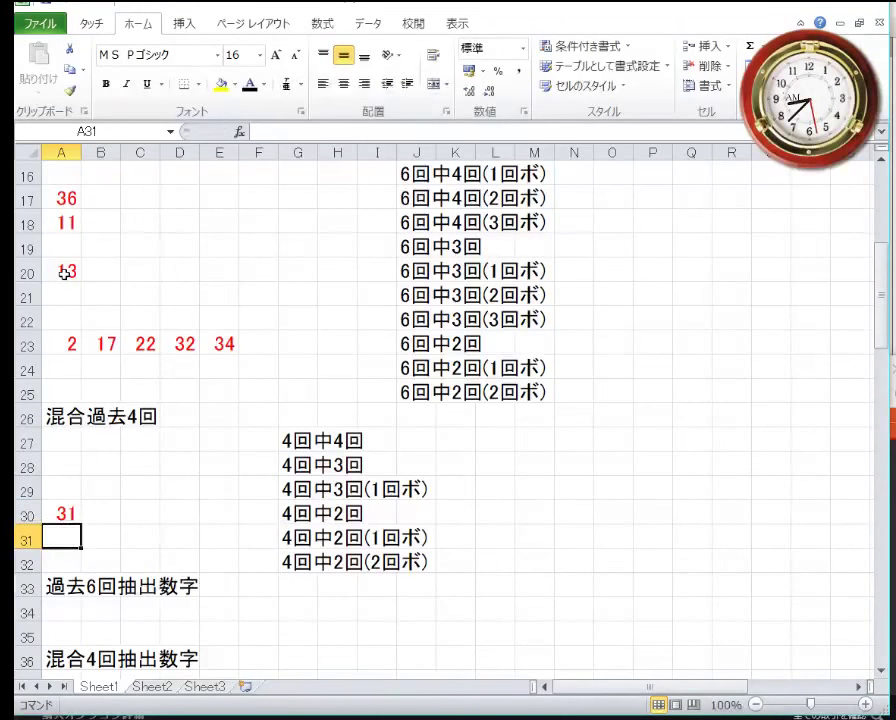
{"action": "type", "text": "36"}
{"action": "key", "text": "Return"}
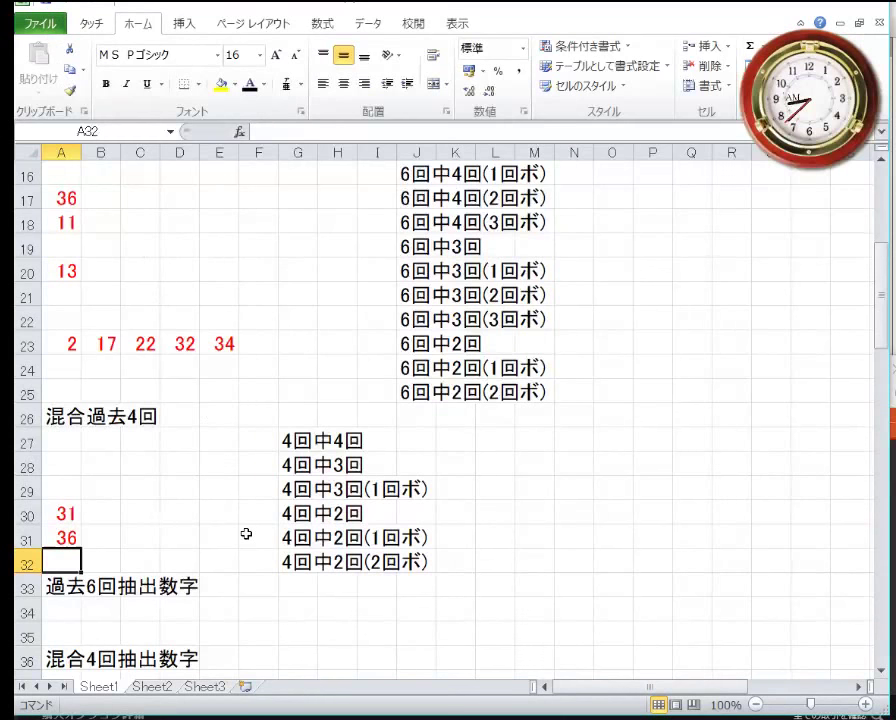
Step: Enter 1, 2, 3, 5, 6, 7, 8, 9 and 10 in A34:I34, under 過去6回抽出数字
{"action": "key", "text": "Down"}
{"action": "key", "text": "Down"}
{"action": "type", "text": "1"}
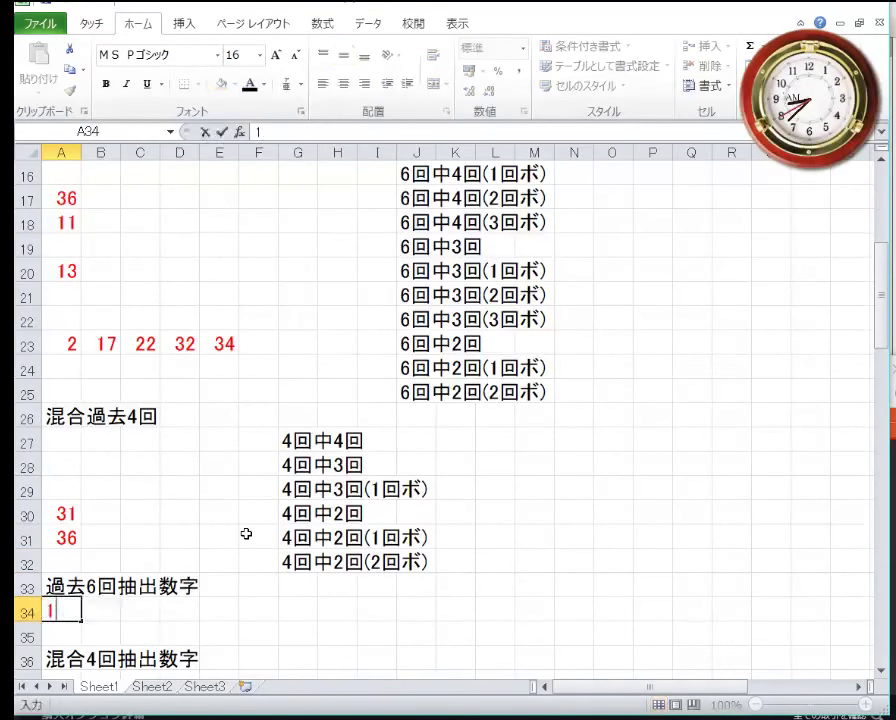
{"action": "key", "text": "Tab"}
{"action": "type", "text": "2"}
{"action": "key", "text": "Tab"}
{"action": "type", "text": "3"}
{"action": "key", "text": "Tab"}
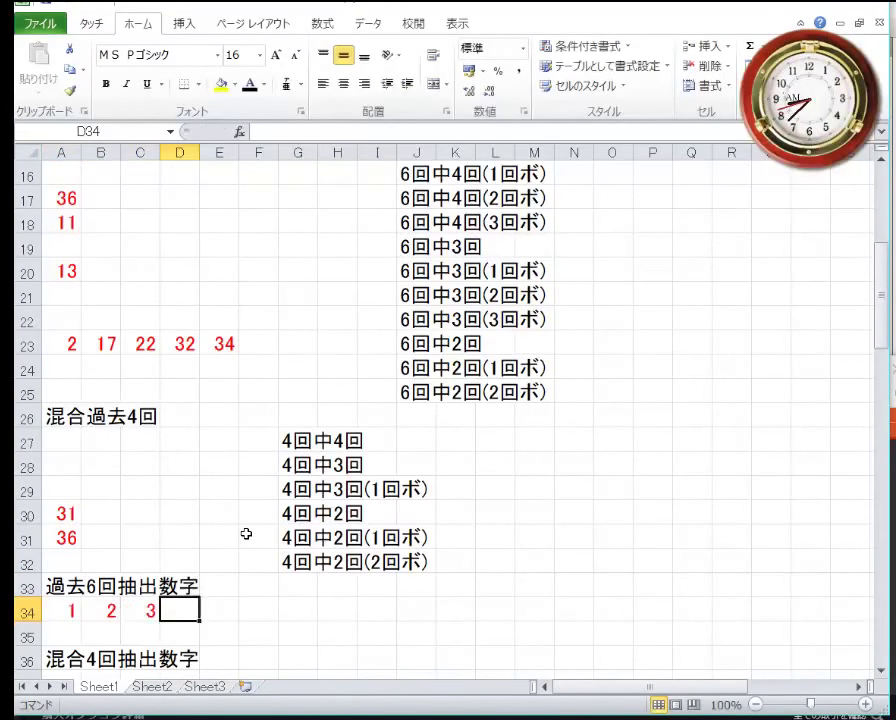
{"action": "type", "text": "5"}
{"action": "key", "text": "Tab"}
{"action": "type", "text": "6"}
{"action": "key", "text": "Tab"}
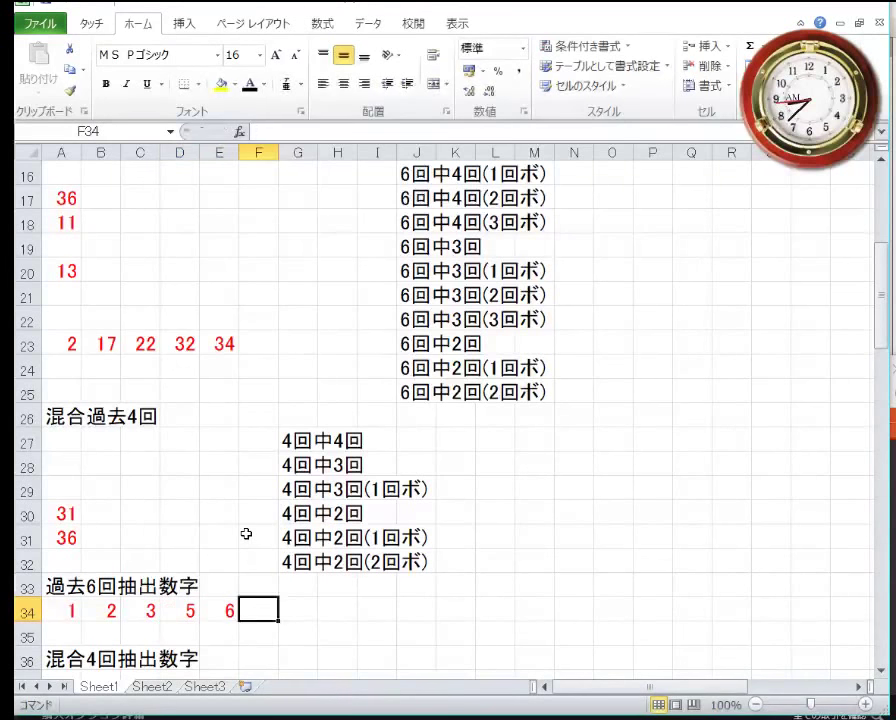
{"action": "type", "text": "7"}
{"action": "key", "text": "Tab"}
{"action": "type", "text": "8"}
{"action": "key", "text": "Tab"}
{"action": "type", "text": "9"}
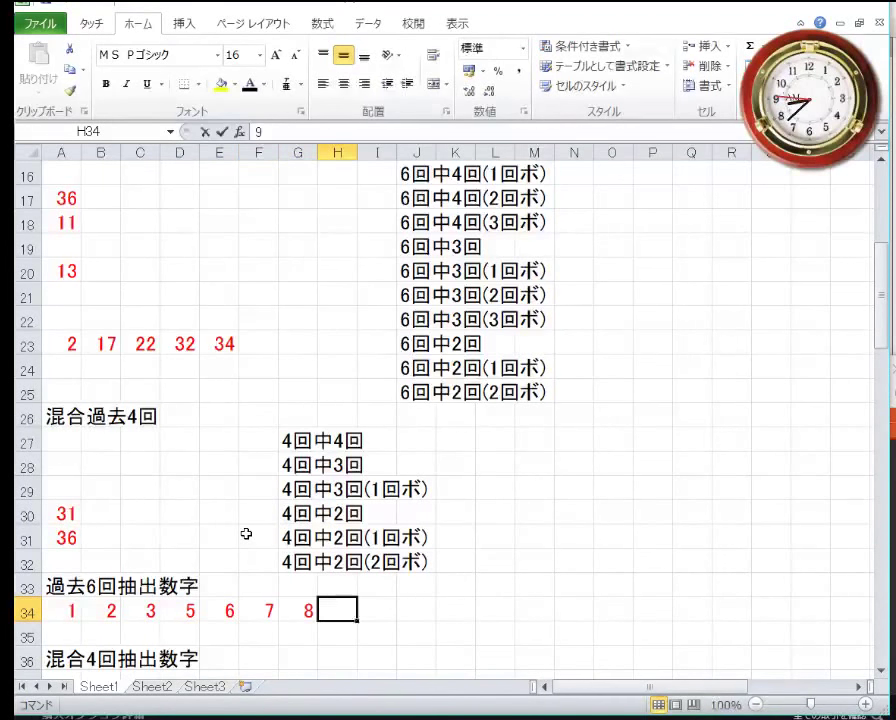
{"action": "key", "text": "Tab"}
{"action": "type", "text": "10"}
{"action": "key", "text": "Tab"}
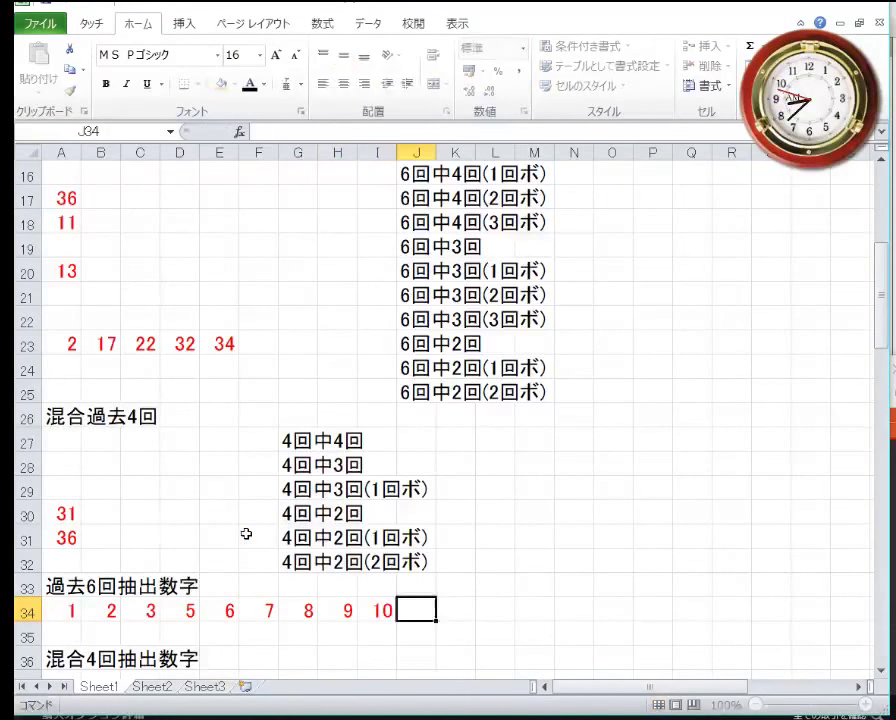
Step: Continue row 34 with 11, 12, 13, 14, 16, 17, 18 and 19 in J34:Q34
{"action": "type", "text": "11"}
{"action": "key", "text": "Tab"}
{"action": "type", "text": "12"}
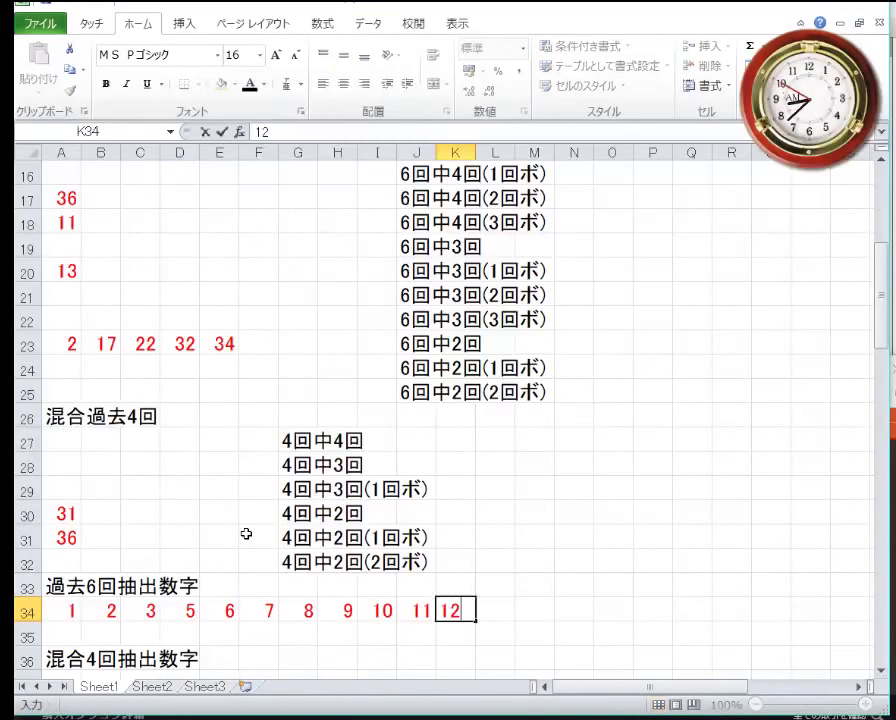
{"action": "key", "text": "Tab"}
{"action": "type", "text": "13"}
{"action": "key", "text": "Tab"}
{"action": "type", "text": "14"}
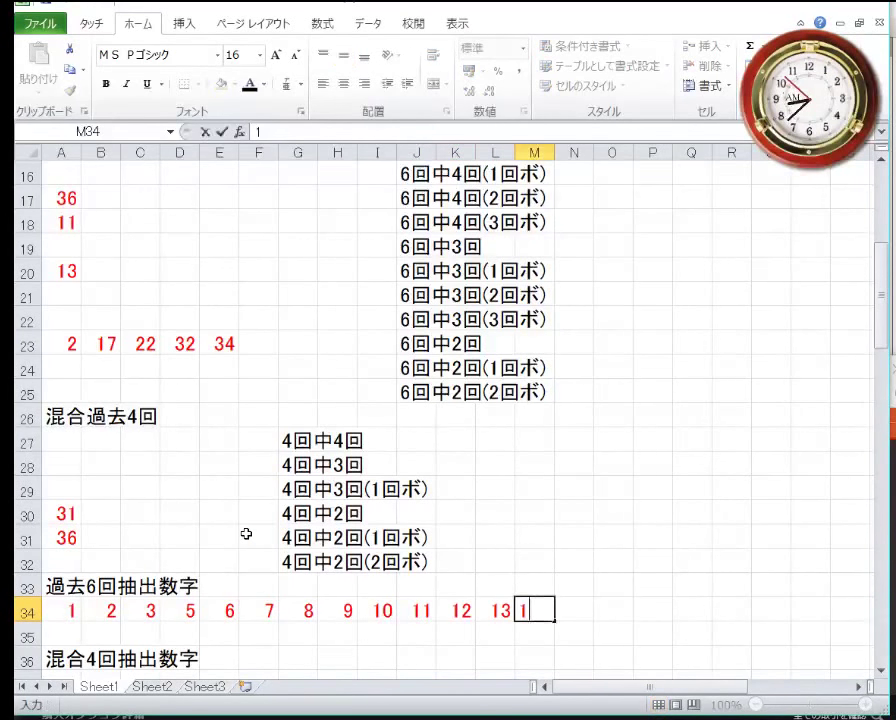
{"action": "key", "text": "Tab"}
{"action": "type", "text": "16"}
{"action": "key", "text": "Tab"}
{"action": "type", "text": "1"}
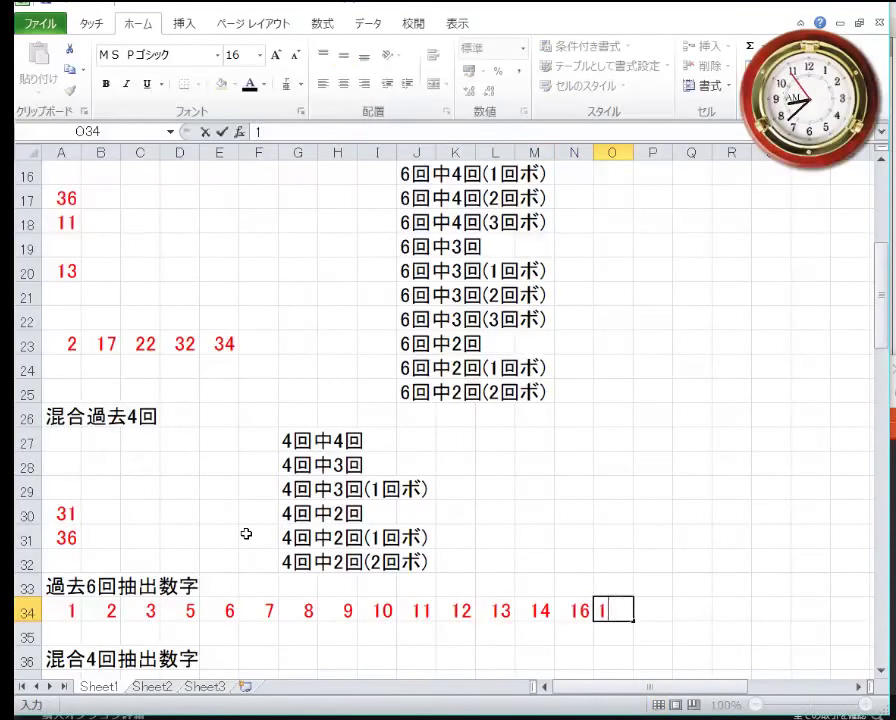
{"action": "type", "text": "7"}
{"action": "key", "text": "Tab"}
{"action": "type", "text": "18"}
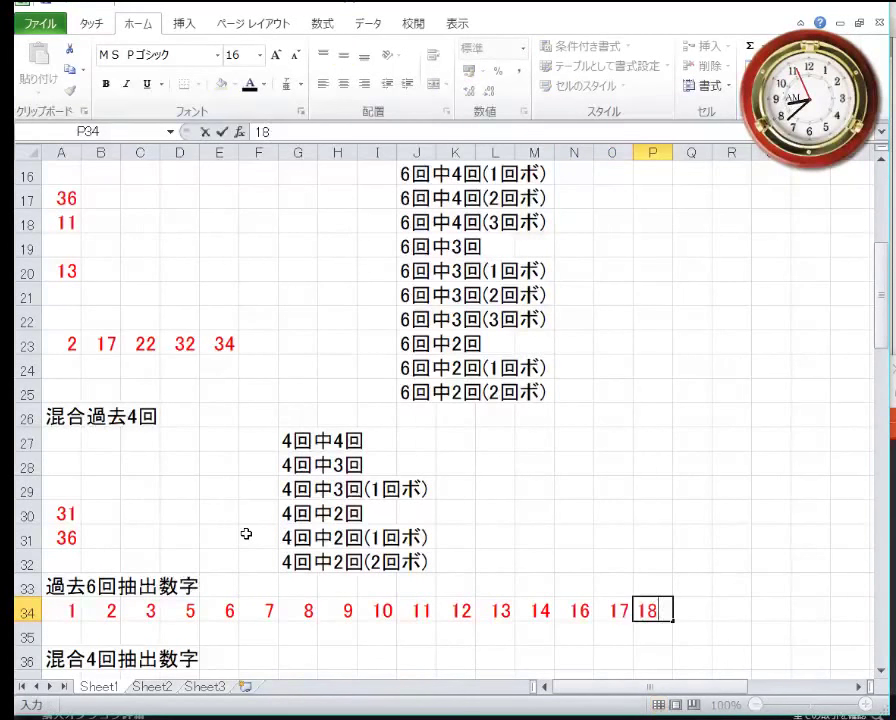
{"action": "key", "text": "Tab"}
{"action": "type", "text": "19"}
{"action": "key", "text": "Return"}
Step: Enter 20, 21, 22, 23, 24, 25, 26 and 27 in A35:H35
{"action": "key", "text": "Left"}
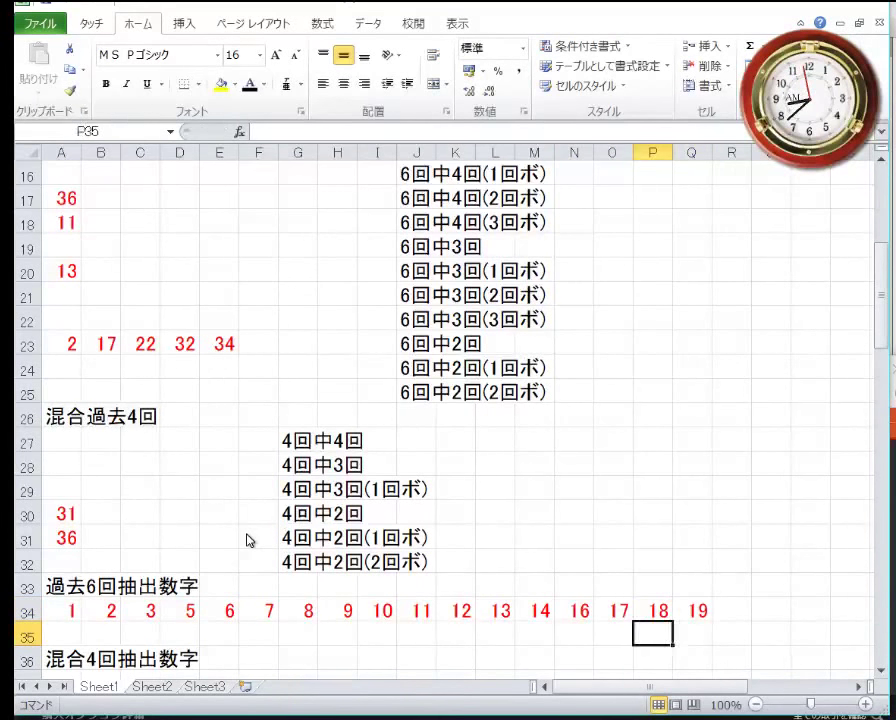
{"action": "key", "text": "Home"}
{"action": "type", "text": "20"}
{"action": "key", "text": "Tab"}
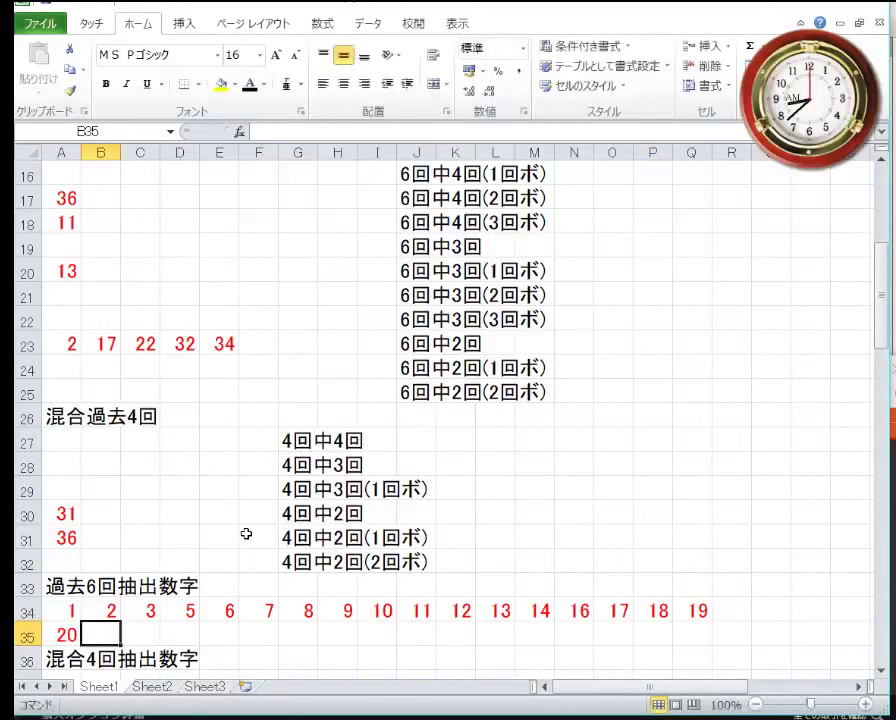
{"action": "type", "text": "21"}
{"action": "key", "text": "Tab"}
{"action": "type", "text": "22"}
{"action": "key", "text": "Tab"}
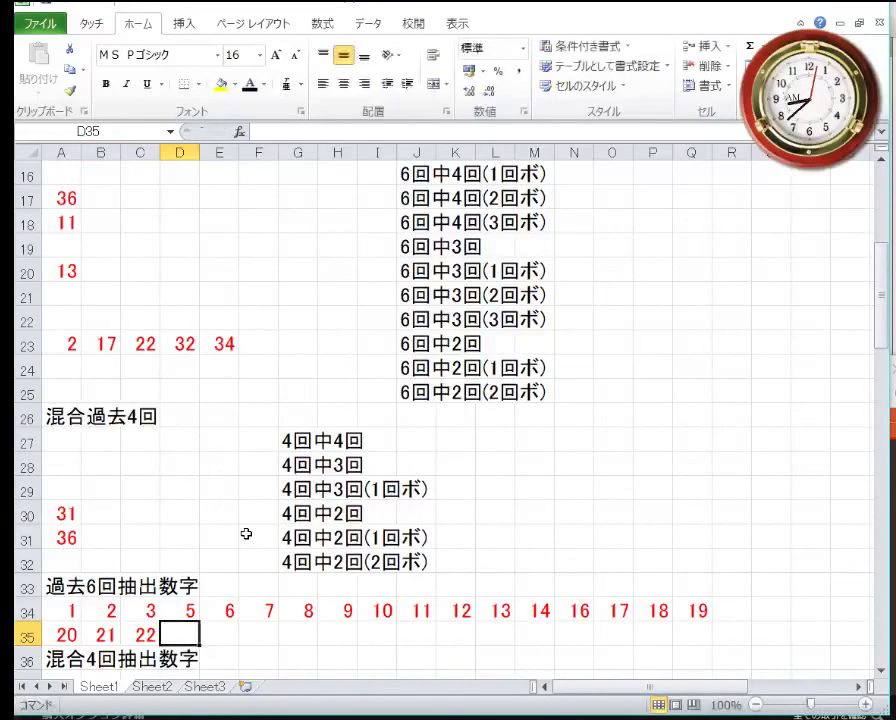
{"action": "type", "text": "23"}
{"action": "key", "text": "Tab"}
{"action": "type", "text": "24"}
{"action": "key", "text": "Tab"}
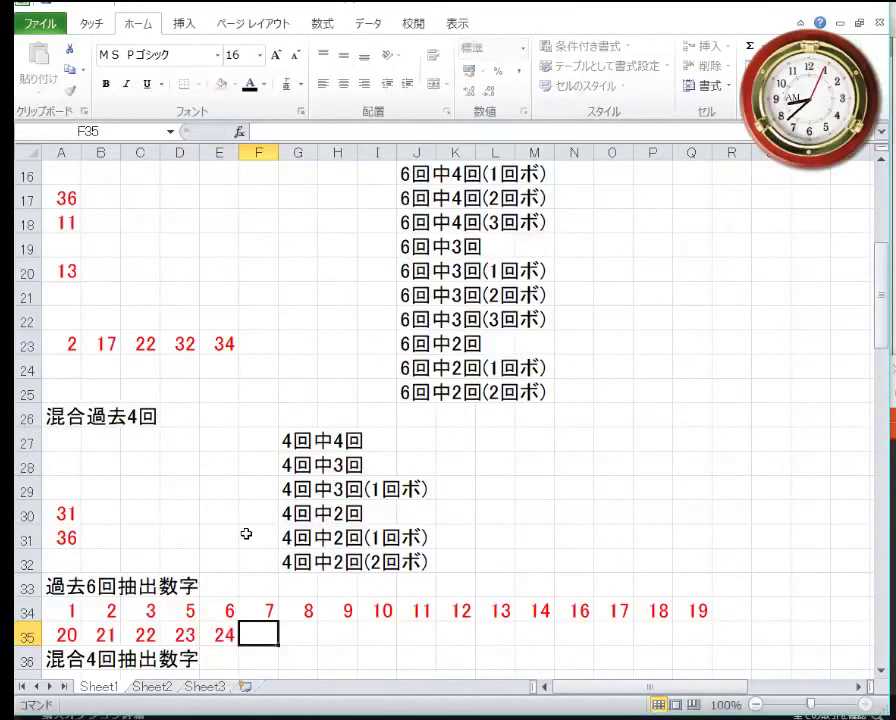
{"action": "type", "text": "25"}
{"action": "key", "text": "Tab"}
{"action": "type", "text": "26"}
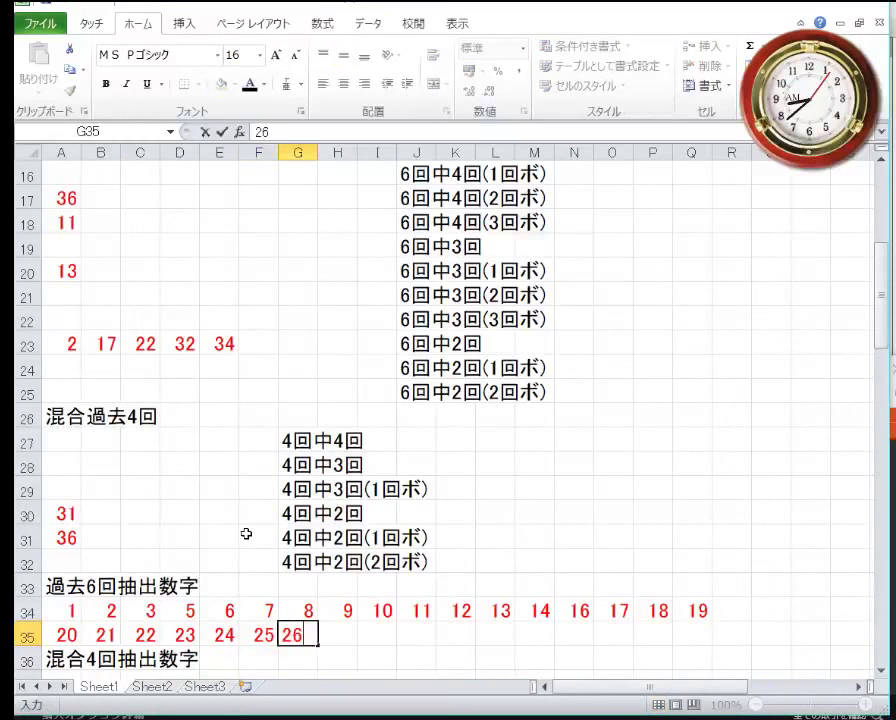
{"action": "key", "text": "Tab"}
{"action": "type", "text": "27"}
{"action": "key", "text": "Tab"}
Step: Complete row 35 with 30, 31, 32, 34, 36 and 37 in I35:N35
{"action": "type", "text": "30"}
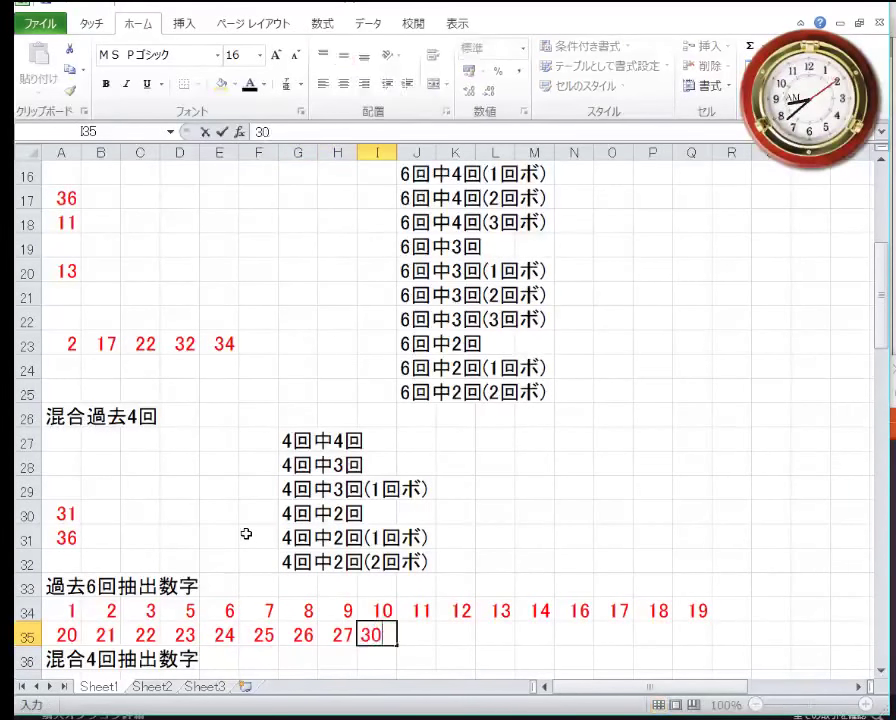
{"action": "key", "text": "Tab"}
{"action": "type", "text": "31"}
{"action": "key", "text": "Tab"}
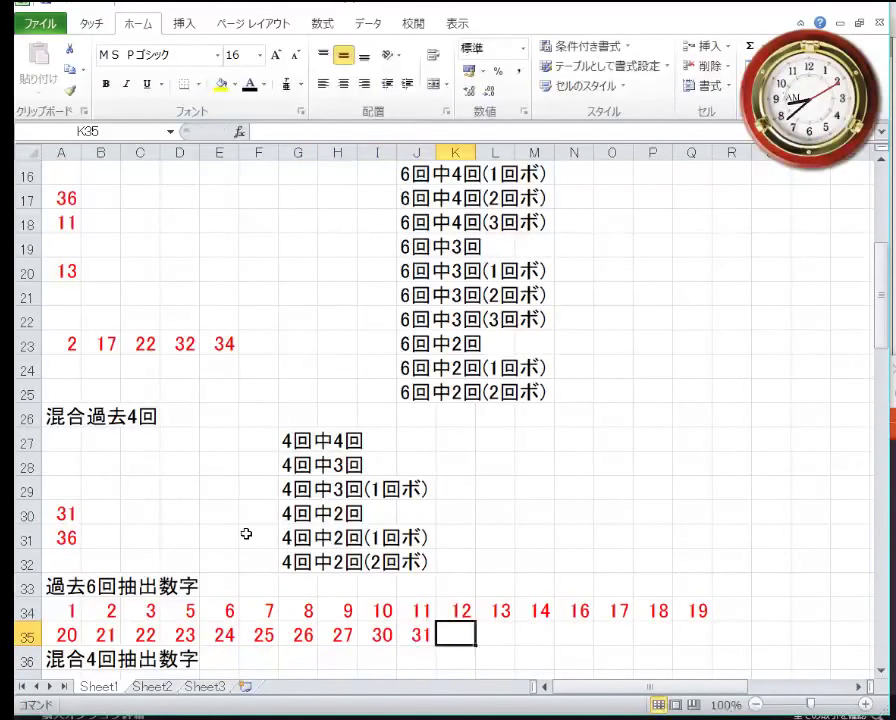
{"action": "type", "text": "32"}
{"action": "key", "text": "Tab"}
{"action": "type", "text": "3"}
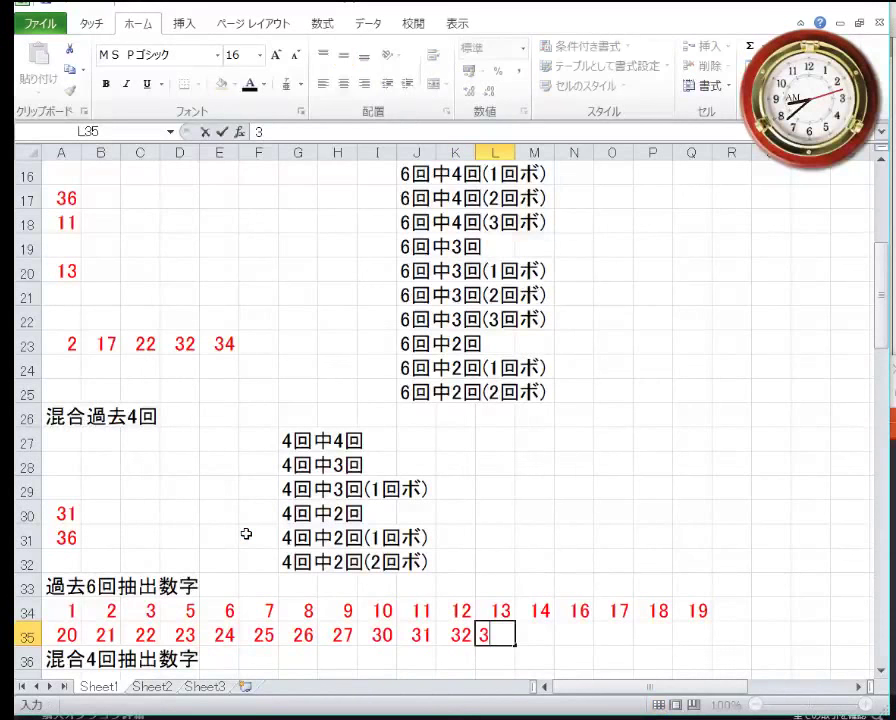
{"action": "type", "text": "4"}
{"action": "key", "text": "Tab"}
{"action": "type", "text": "36"}
{"action": "key", "text": "Tab"}
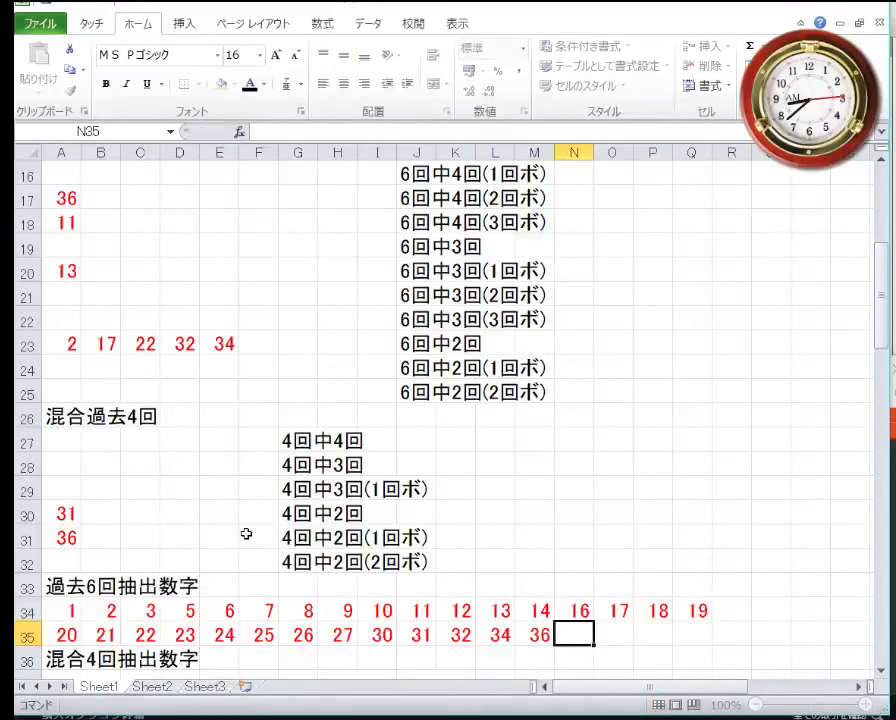
{"action": "type", "text": "3"}
{"action": "key", "text": "Down"}
Step: Enter 2, 3, 6, 9 and 10 in A37:E37, under 混合4回抽出数字
{"action": "key", "text": "Left"}
{"action": "key", "text": "Left"}
{"action": "key", "text": "Left"}
{"action": "key", "text": "Left"}
{"action": "key", "text": "Left"}
{"action": "key", "text": "Left"}
{"action": "key", "text": "Left"}
{"action": "key", "text": "Left"}
{"action": "key", "text": "Left"}
{"action": "key", "text": "Left"}
{"action": "key", "text": "Left"}
{"action": "key", "text": "Left"}
{"action": "key", "text": "Left"}
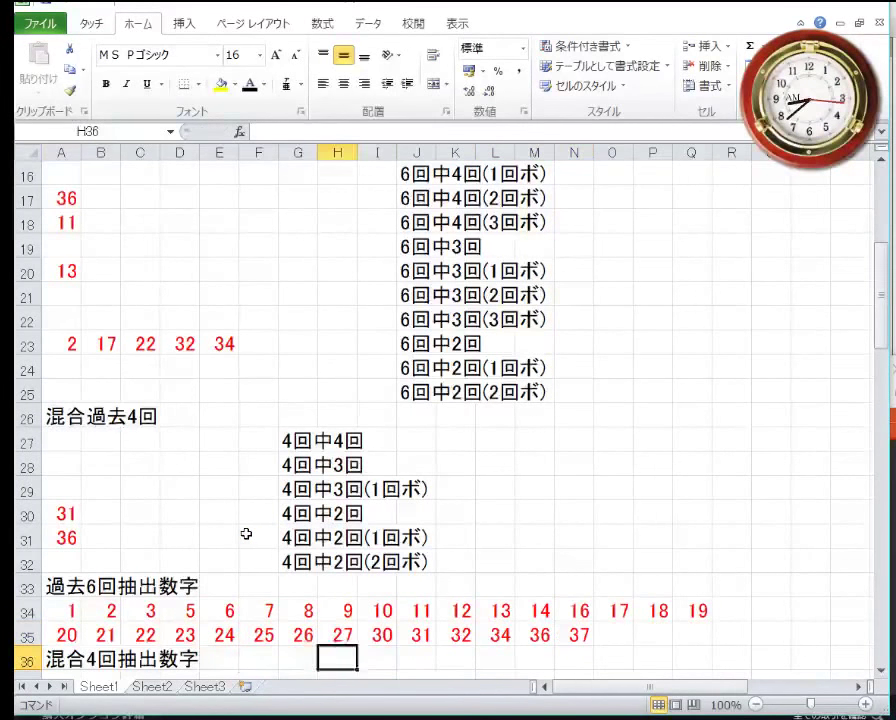
{"action": "key", "text": "Down"}
{"action": "type", "text": "2"}
{"action": "key", "text": "Tab"}
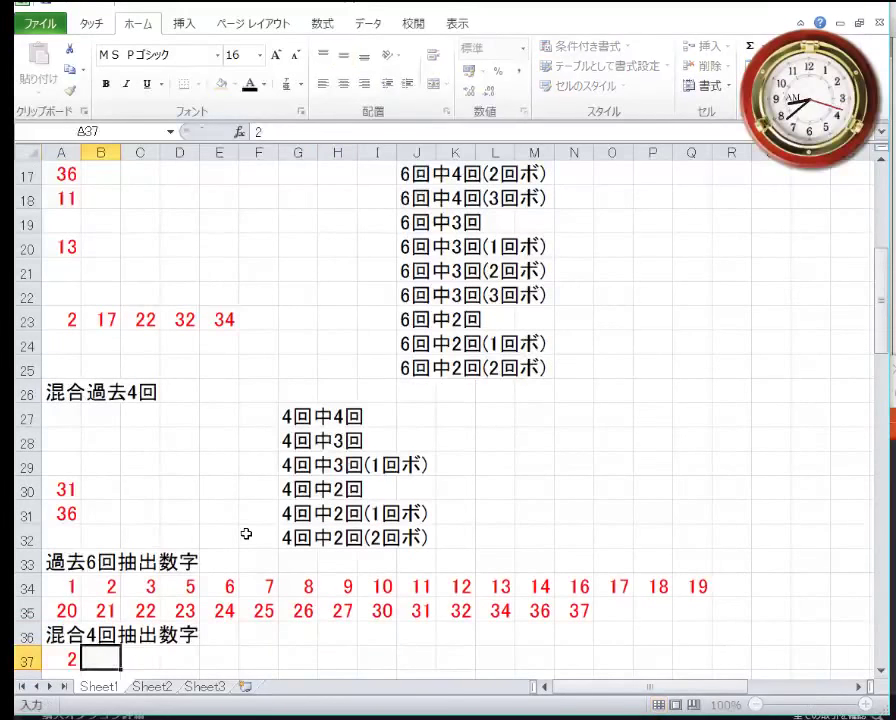
{"action": "type", "text": "3"}
{"action": "key", "text": "Tab"}
{"action": "type", "text": "6"}
{"action": "key", "text": "Tab"}
{"action": "type", "text": "9"}
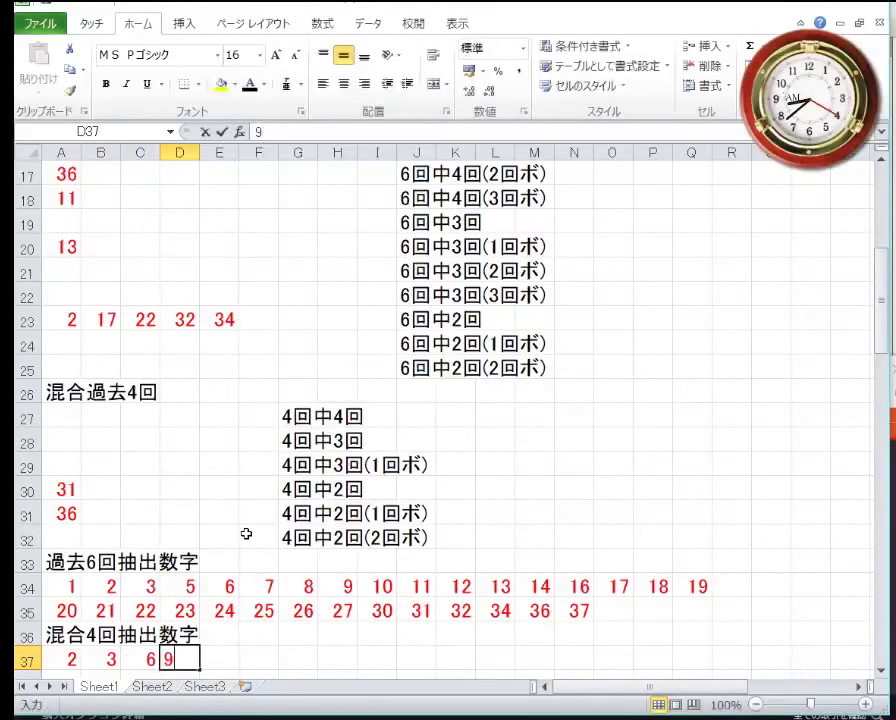
{"action": "key", "text": "Tab"}
{"action": "type", "text": "10"}
{"action": "key", "text": "Tab"}
Step: Continue row 37 with 12, 13, 15, 16 and 17 in F37:J37
{"action": "type", "text": "1"}
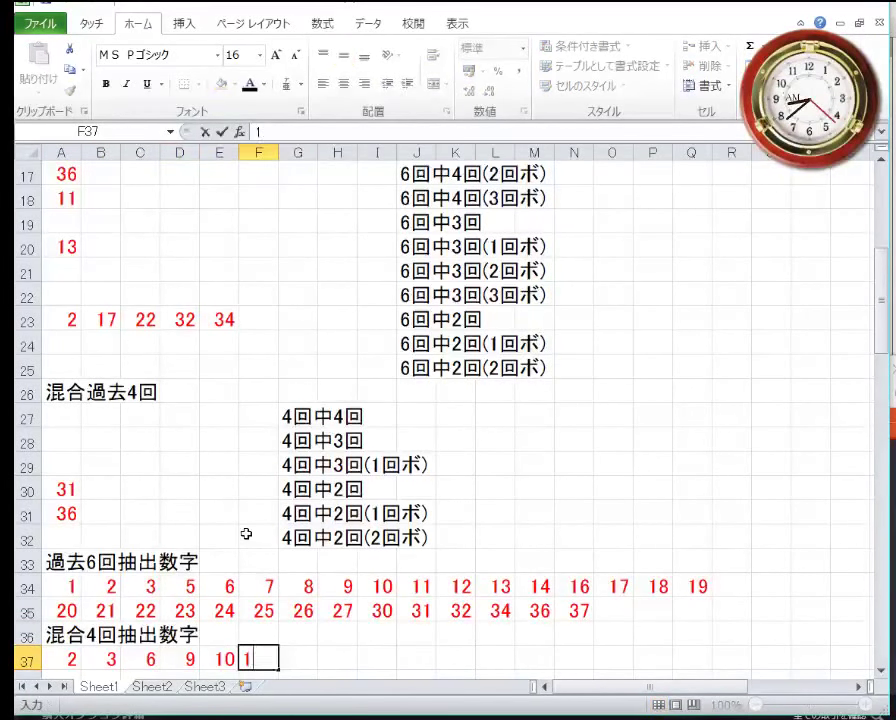
{"action": "type", "text": "2"}
{"action": "key", "text": "Tab"}
{"action": "type", "text": "12"}
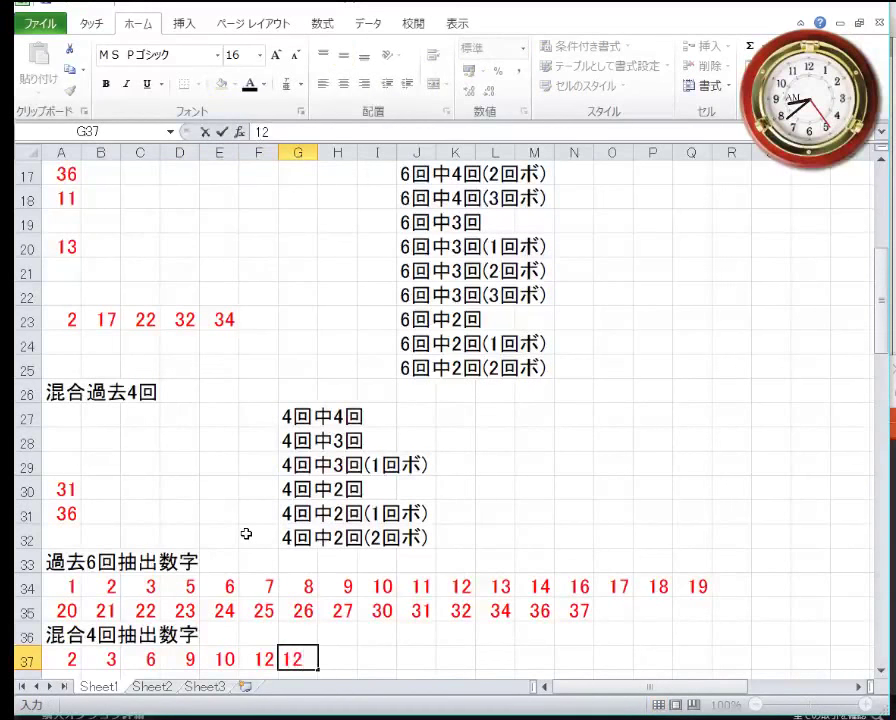
{"action": "key", "text": "Tab"}
{"action": "type", "text": "15"}
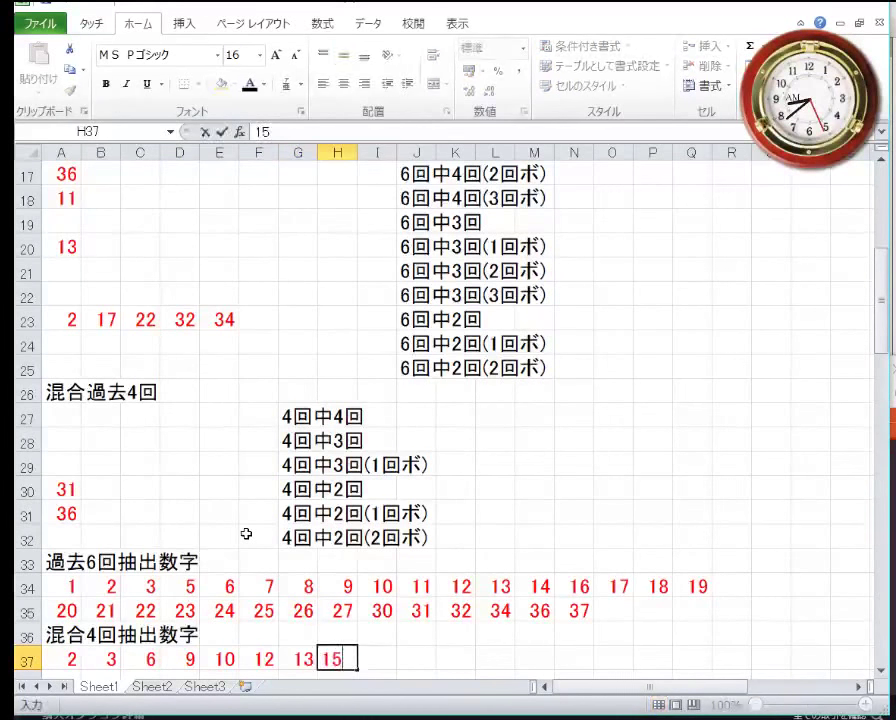
{"action": "key", "text": "Tab"}
{"action": "type", "text": "16"}
{"action": "key", "text": "Tab"}
{"action": "type", "text": "17"}
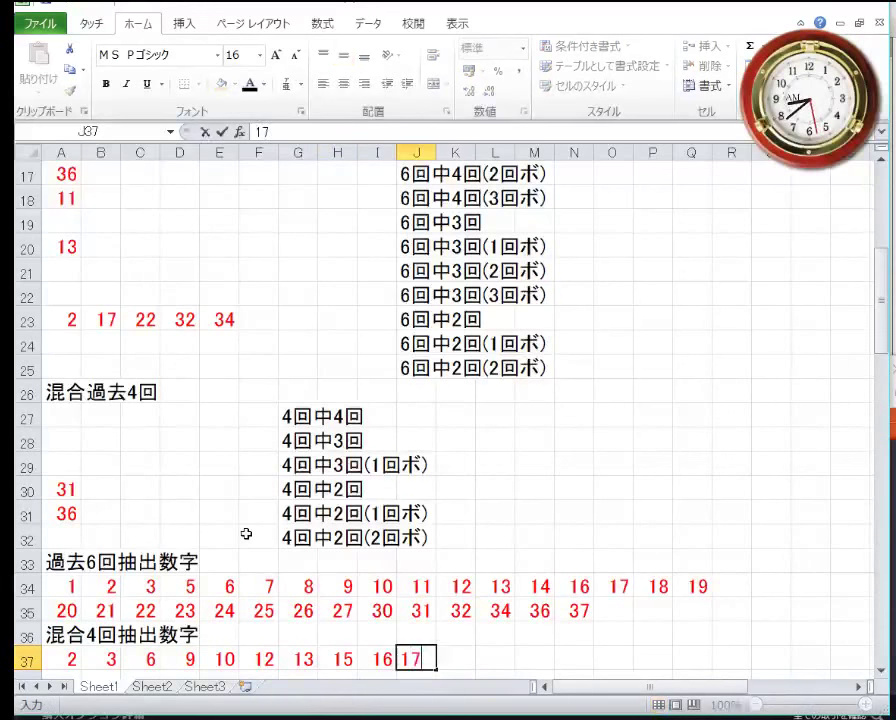
{"action": "key", "text": "Tab"}
Step: Continue row 37 with 18 and 19 in K37:L37
{"action": "type", "text": "18"}
{"action": "key", "text": "Tab"}
{"action": "type", "text": "19"}
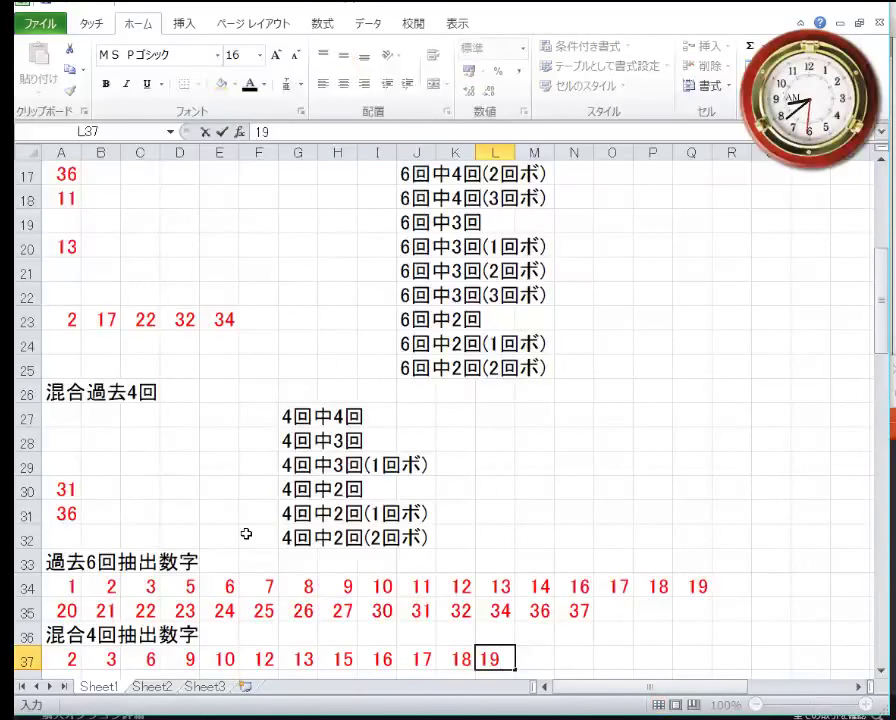
{"action": "key", "text": "Tab"}
{"action": "type", "text": "20"}
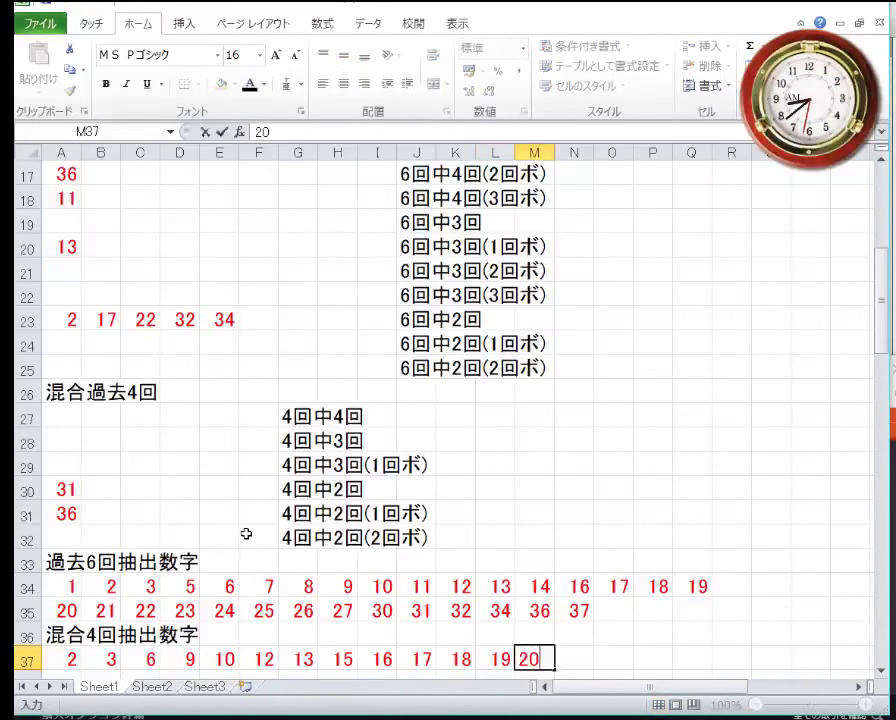
{"action": "key", "text": "Tab"}
{"action": "type", "text": "21"}
{"action": "key", "text": "Return"}
{"action": "key", "text": "Left"}
{"action": "key", "text": "Left"}
{"action": "key", "text": "Left"}
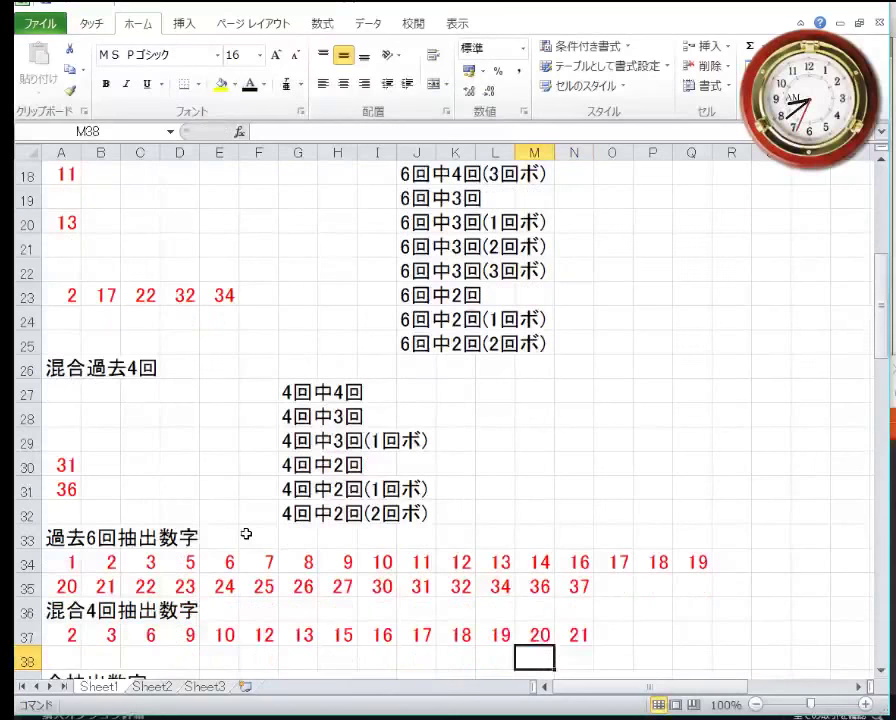
{"action": "key", "text": "Right"}
{"action": "key", "text": "Right"}
{"action": "key", "text": "Up"}
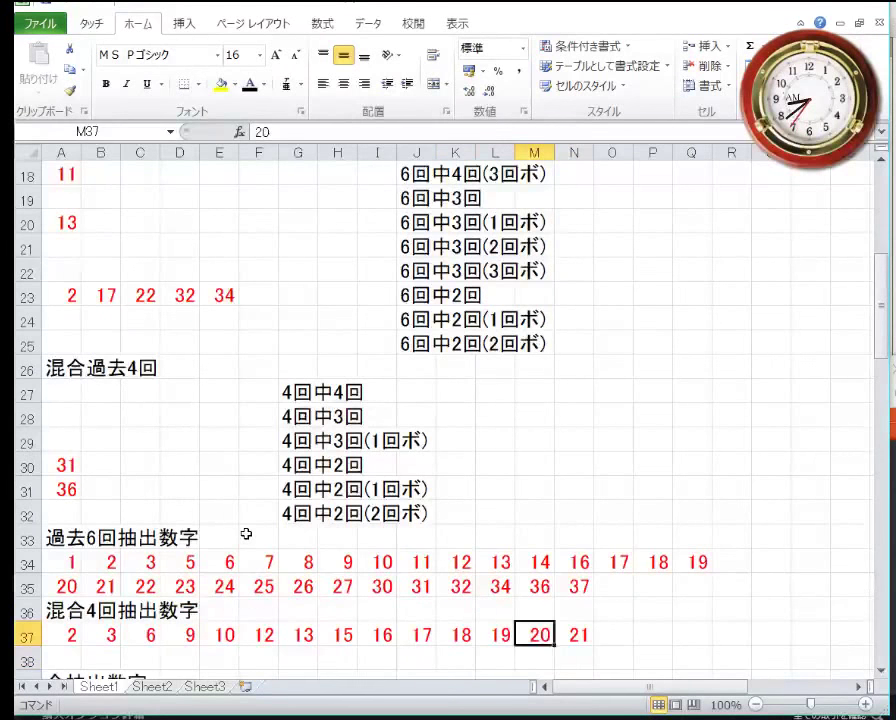
{"action": "key", "text": "Delete"}
{"action": "key", "text": "Right"}
{"action": "key", "text": "Delete"}
Step: Enter 20, 21, 23 and 25 in A38:D38 as the second row of 混合4回抽出数字
{"action": "key", "text": "Down"}
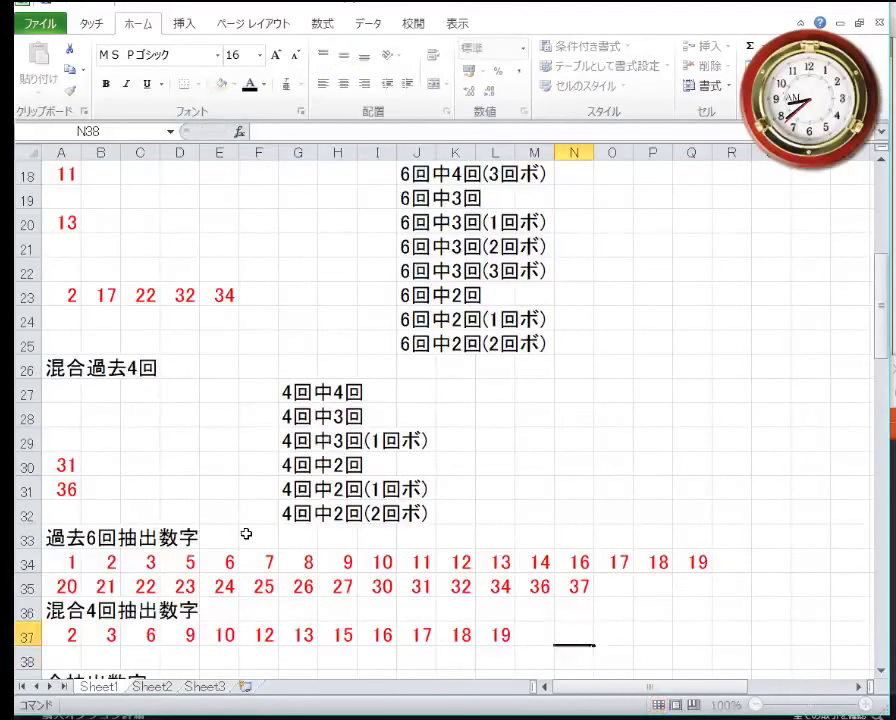
{"action": "key", "text": "Left"}
{"action": "key", "text": "Left"}
{"action": "key", "text": "Left"}
{"action": "key", "text": "Left"}
{"action": "key", "text": "Left"}
{"action": "key", "text": "Left"}
{"action": "key", "text": "Left"}
{"action": "key", "text": "Left"}
{"action": "key", "text": "Left"}
{"action": "key", "text": "Left"}
{"action": "key", "text": "Left"}
{"action": "key", "text": "Left"}
{"action": "key", "text": "Left"}
{"action": "type", "text": "20"}
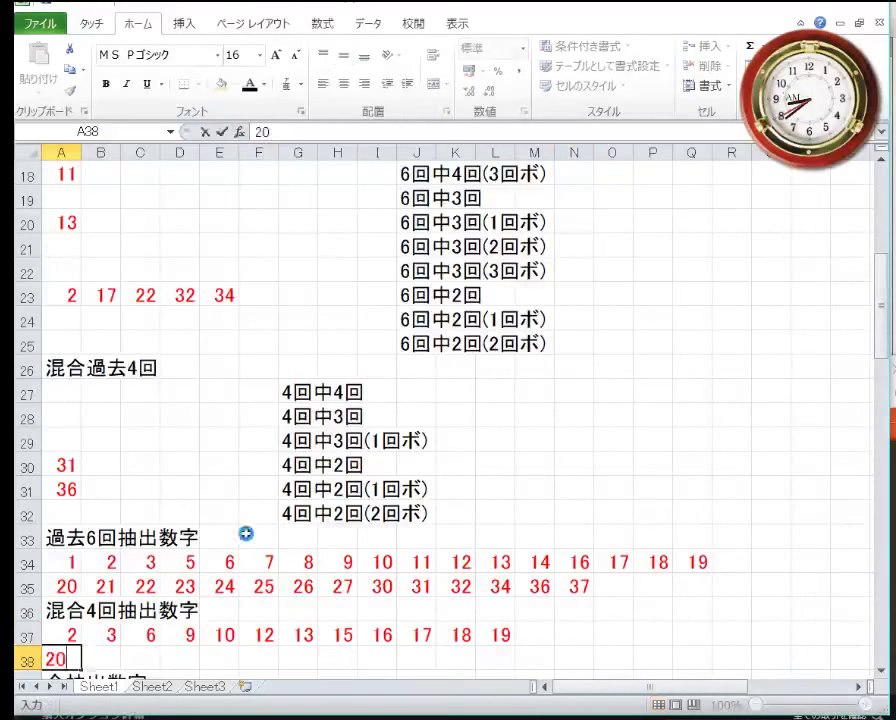
{"action": "key", "text": "Tab"}
{"action": "type", "text": "21"}
{"action": "key", "text": "Tab"}
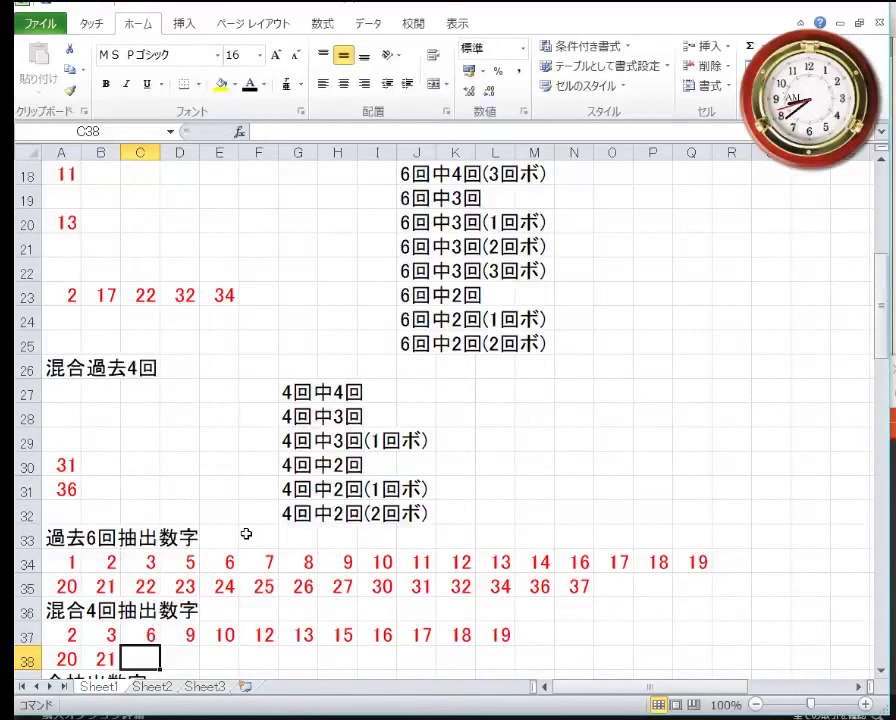
{"action": "type", "text": "23"}
{"action": "key", "text": "Tab"}
{"action": "type", "text": "25"}
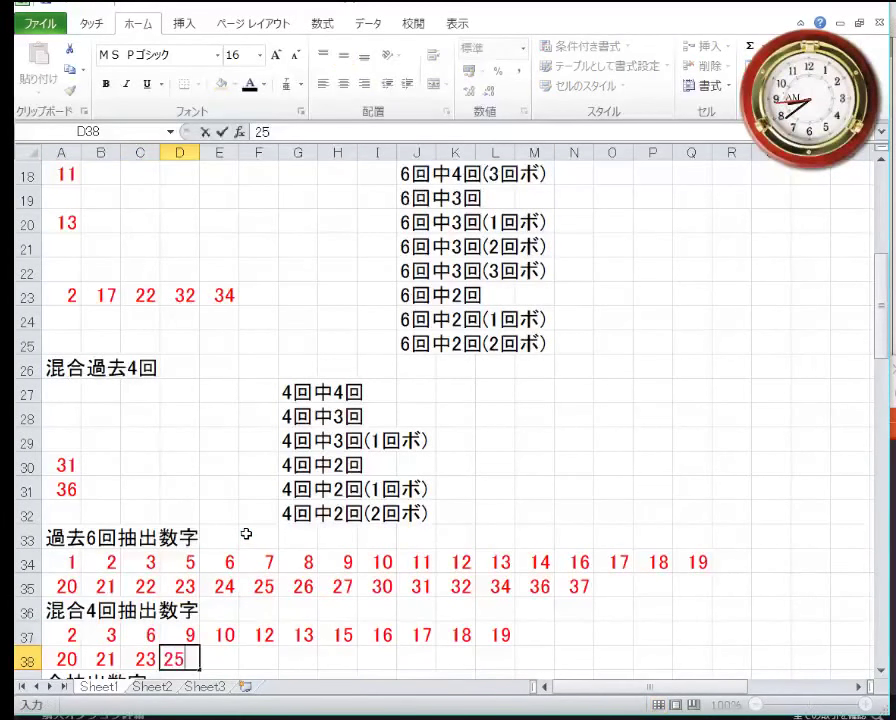
{"action": "key", "text": "Tab"}
Step: Continue row 38 with 26, 29 and 31 in E38:G38
{"action": "type", "text": "26"}
{"action": "key", "text": "Tab"}
{"action": "type", "text": "2"}
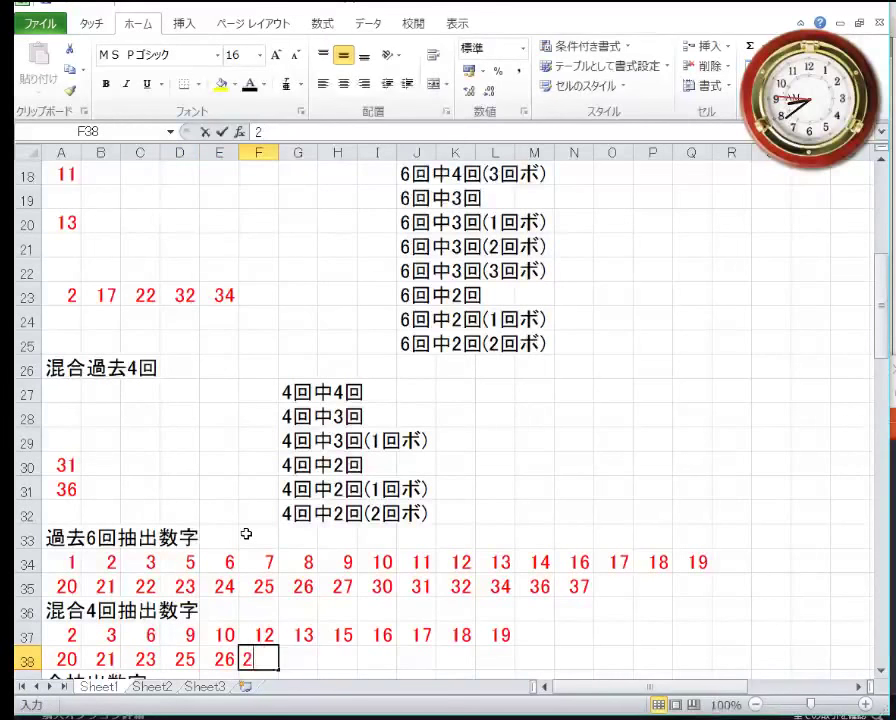
{"action": "type", "text": "9"}
{"action": "key", "text": "Tab"}
{"action": "type", "text": "31"}
{"action": "key", "text": "Tab"}
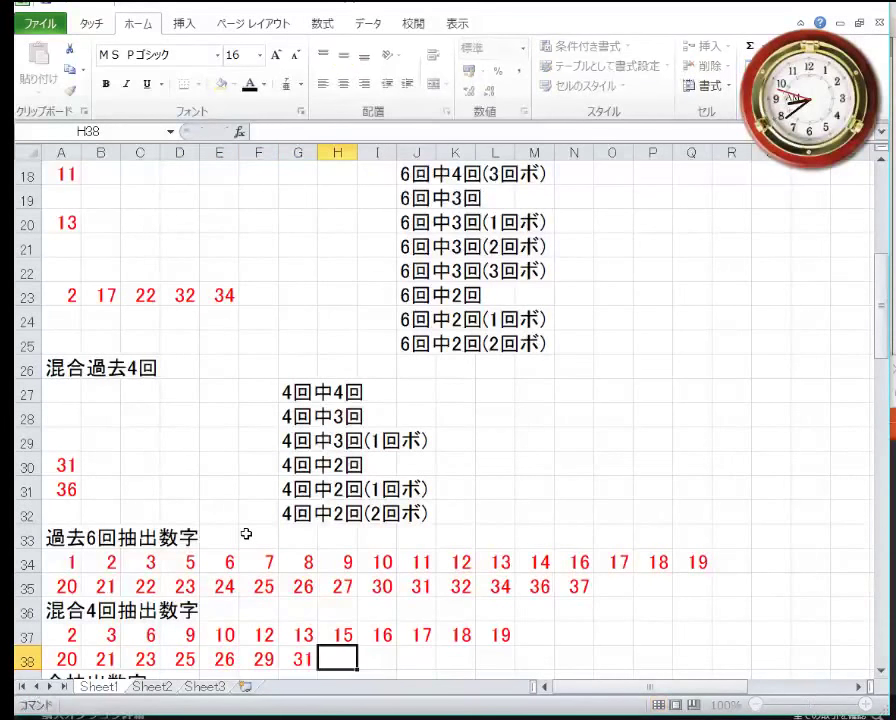
Step: Complete row 38 with 34, 35, 36 and 37 in H38:K38
{"action": "type", "text": "34"}
{"action": "key", "text": "Tab"}
{"action": "type", "text": "35"}
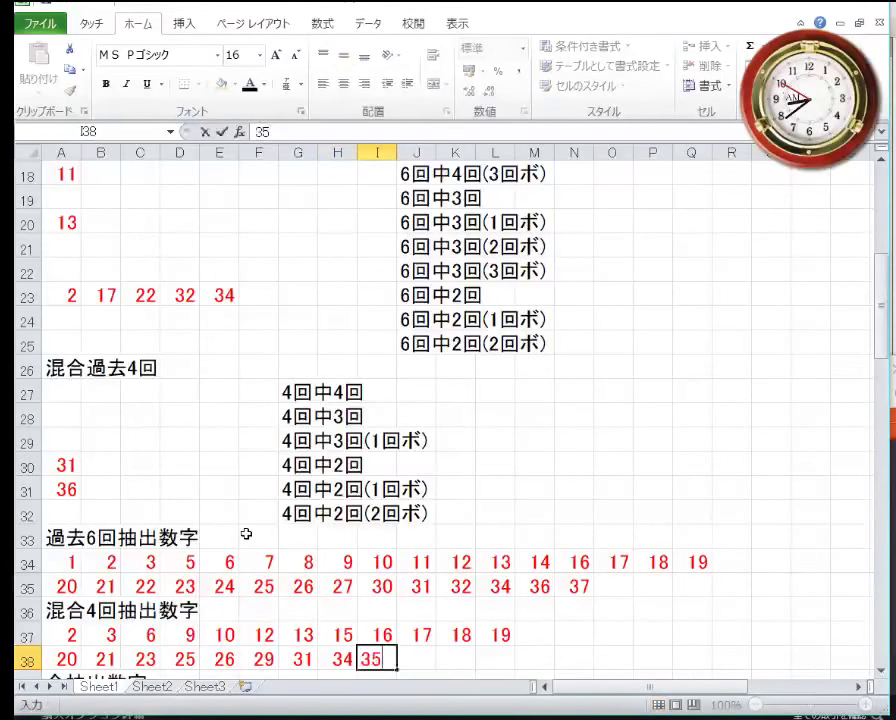
{"action": "key", "text": "Tab"}
{"action": "type", "text": "36"}
{"action": "key", "text": "Tab"}
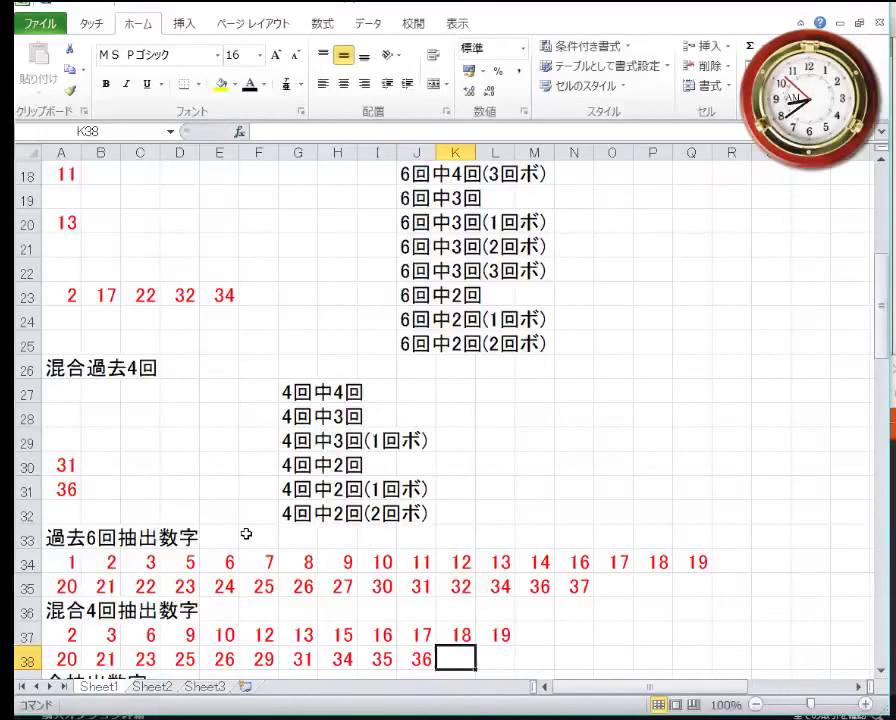
{"action": "type", "text": "37"}
{"action": "key", "text": "Return"}
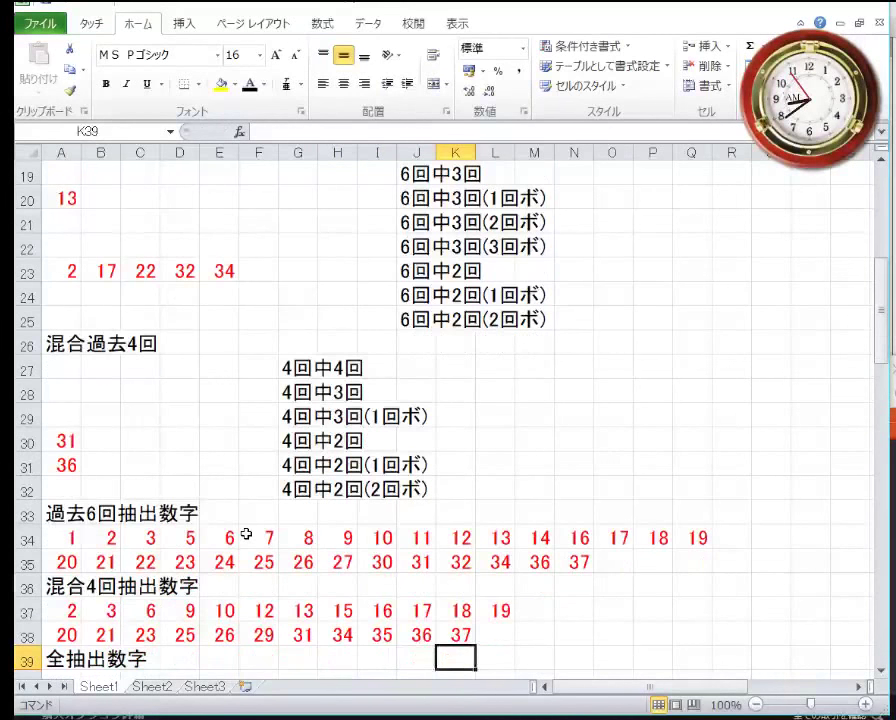
Step: Enter 1, 2, 3 and 5 in A40:D40, under 全抽出数字
{"action": "key", "text": "Left"}
{"action": "key", "text": "Home"}
{"action": "key", "text": "Down"}
{"action": "key", "text": "Down"}
{"action": "key", "text": "Up"}
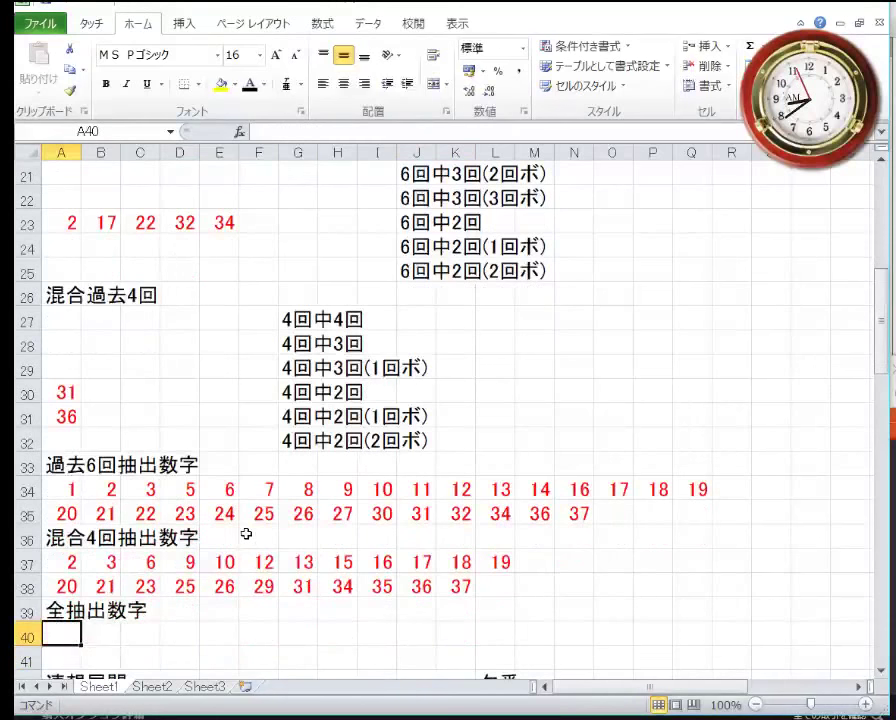
{"action": "type", "text": "1"}
{"action": "key", "text": "Tab"}
{"action": "type", "text": "2"}
{"action": "key", "text": "Tab"}
{"action": "type", "text": "3"}
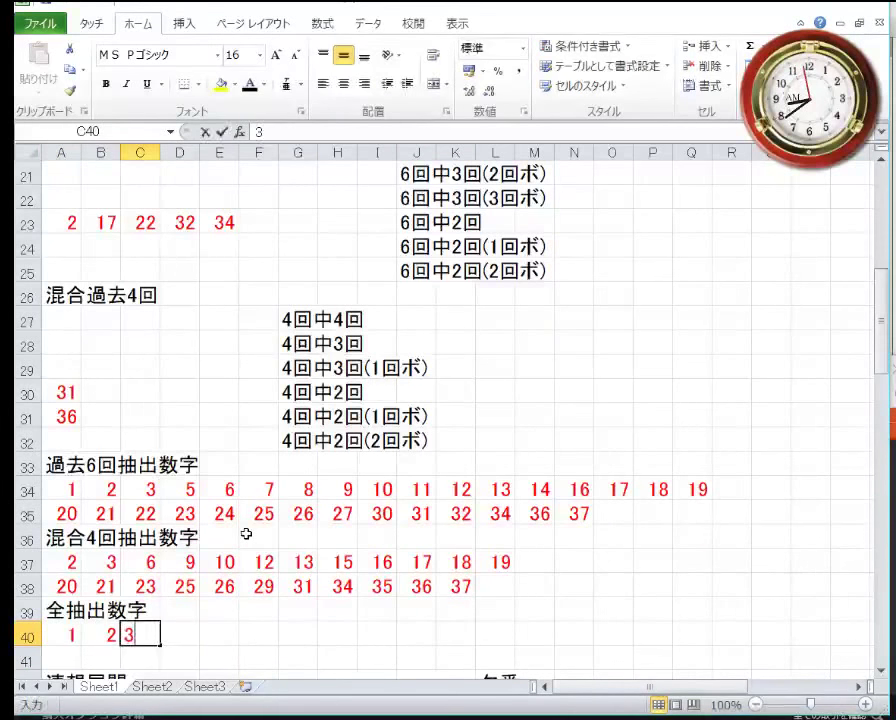
{"action": "key", "text": "Tab"}
{"action": "type", "text": "5"}
{"action": "key", "text": "Tab"}
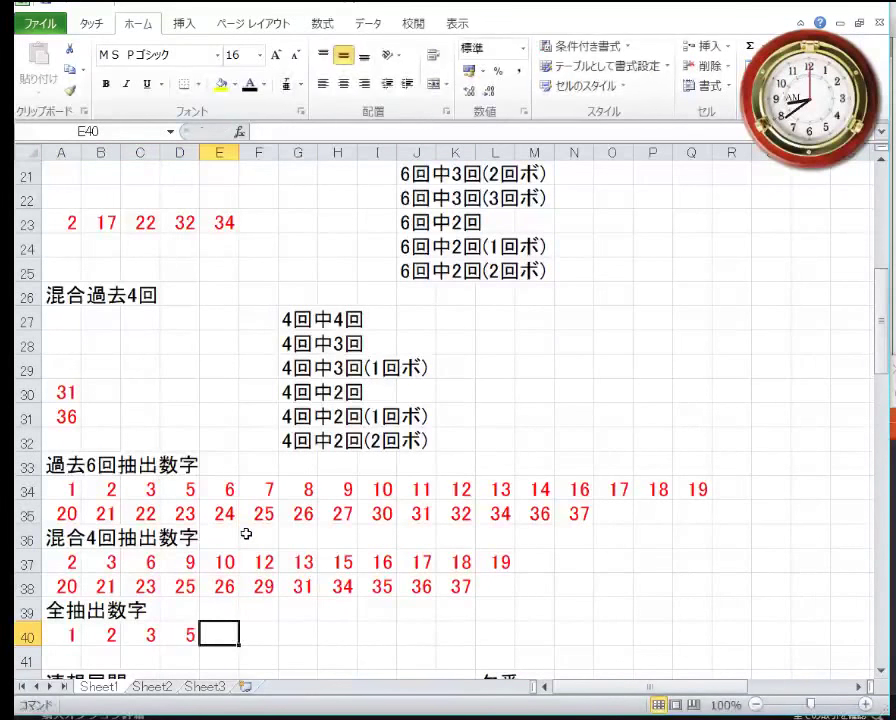
Step: Continue row 40 with 6, 7, 8, 9 and 10 in E40:I40
{"action": "type", "text": "6"}
{"action": "key", "text": "Tab"}
{"action": "type", "text": "7"}
{"action": "key", "text": "Tab"}
{"action": "type", "text": "8"}
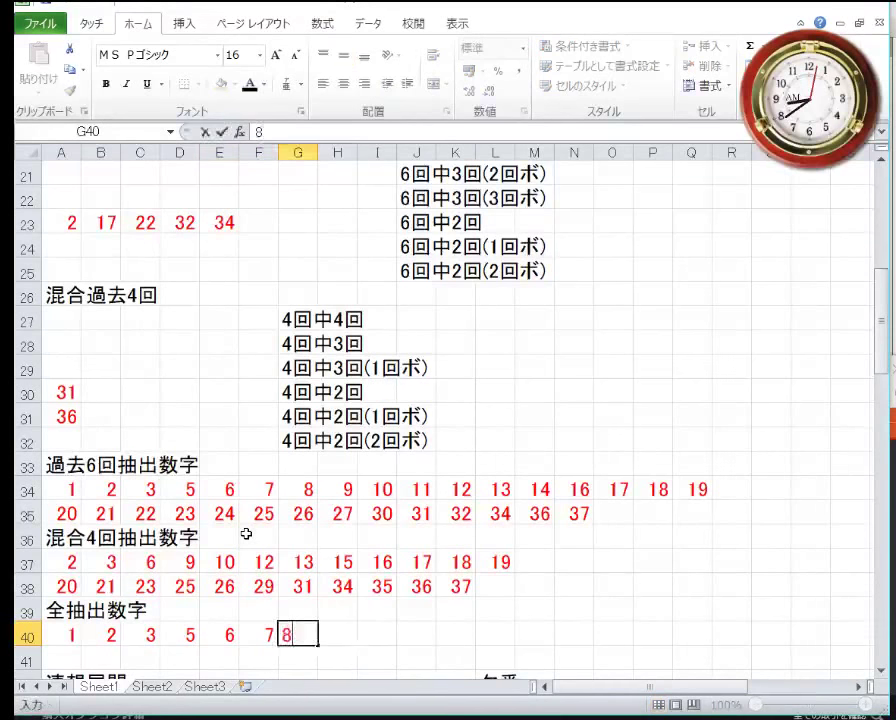
{"action": "key", "text": "Tab"}
{"action": "type", "text": "9"}
{"action": "key", "text": "Tab"}
{"action": "type", "text": "10"}
{"action": "key", "text": "Tab"}
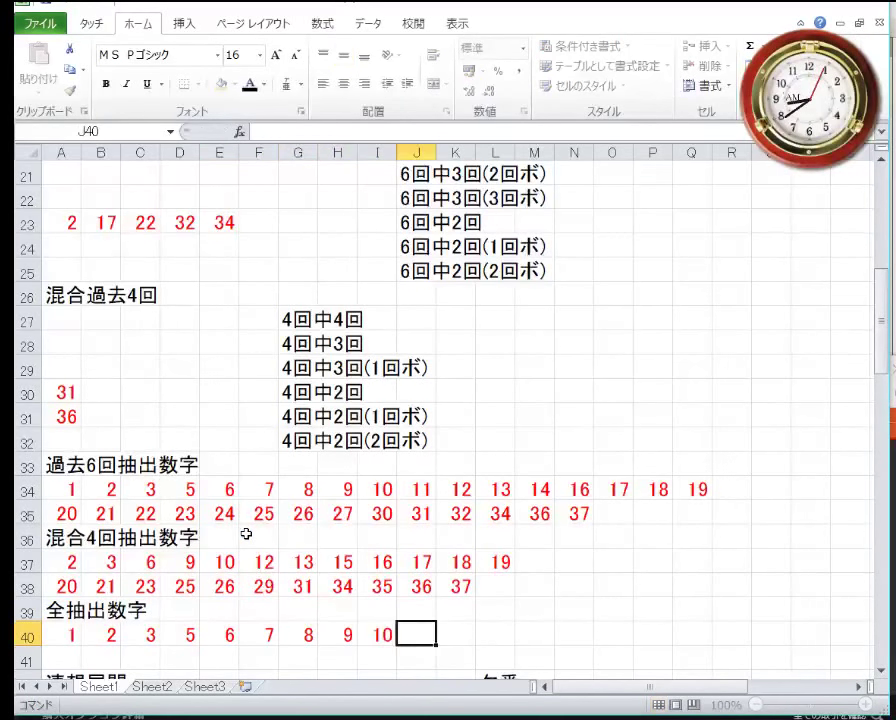
Step: Continue row 40 with 11, 12 and 13 in J40:L40
{"action": "type", "text": "11"}
{"action": "key", "text": "Tab"}
{"action": "type", "text": "12"}
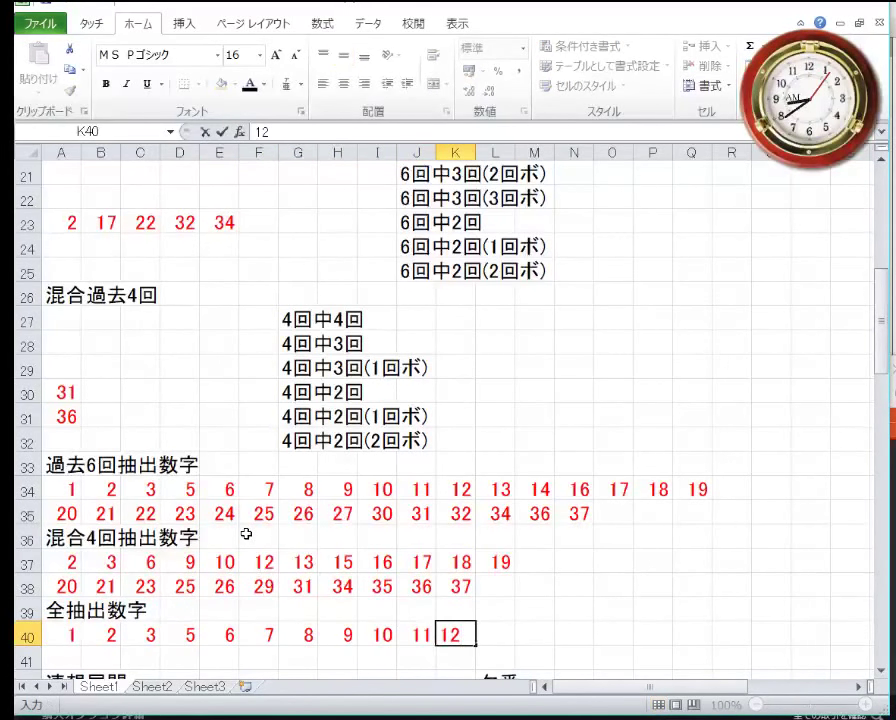
{"action": "type", "text": "13"}
{"action": "key", "text": "Tab"}
{"action": "key", "text": "shift+Tab"}
{"action": "type", "text": "12"}
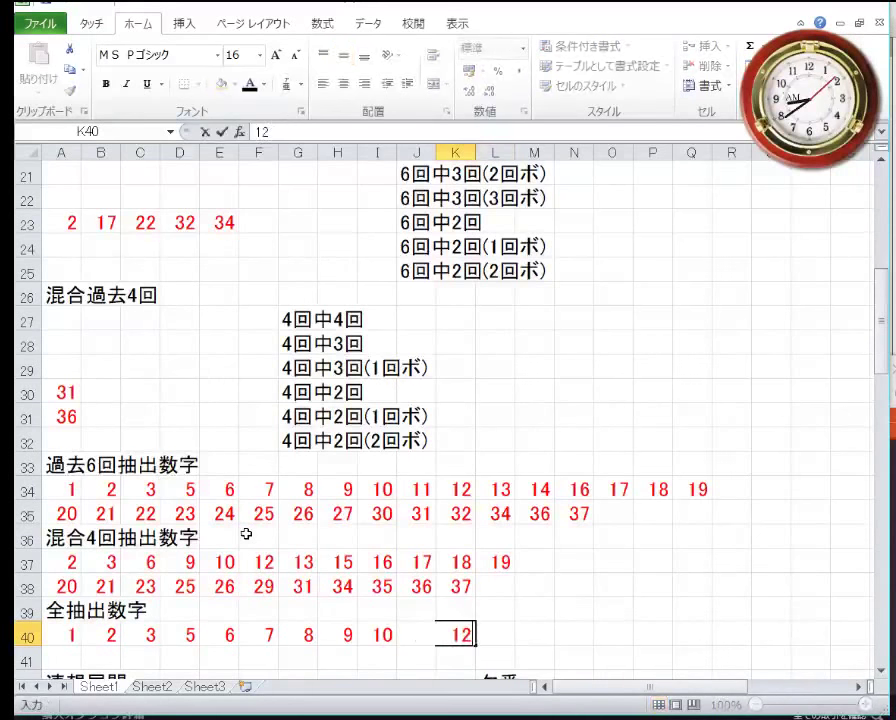
{"action": "key", "text": "Tab"}
{"action": "type", "text": "13"}
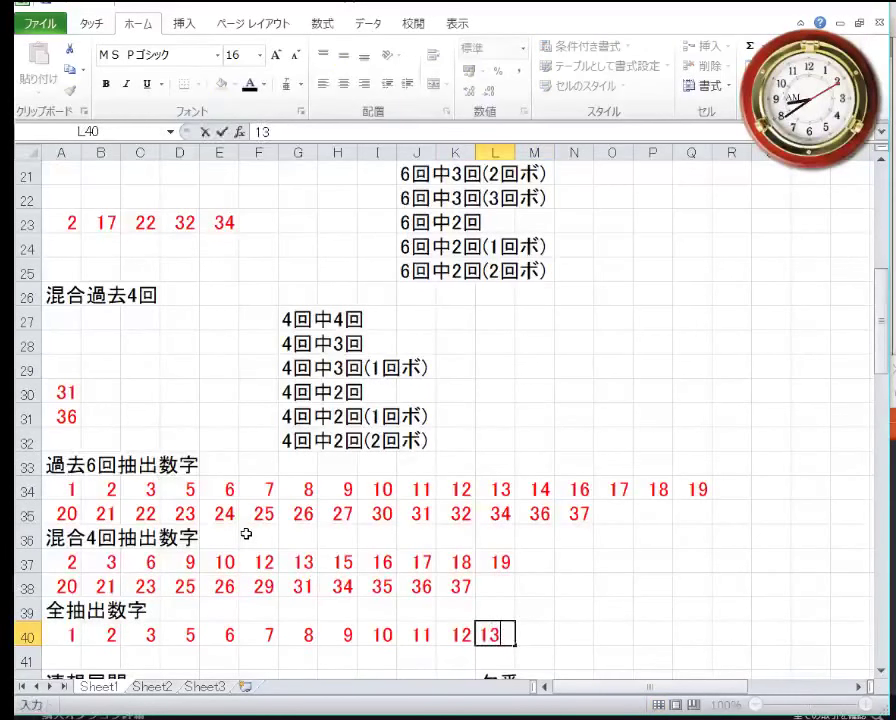
{"action": "key", "text": "Tab"}
Step: Complete row 40 with 14, 15, 16, 17, 18 and 19 in M40:R40
{"action": "type", "text": "14"}
{"action": "key", "text": "Tab"}
{"action": "type", "text": "15"}
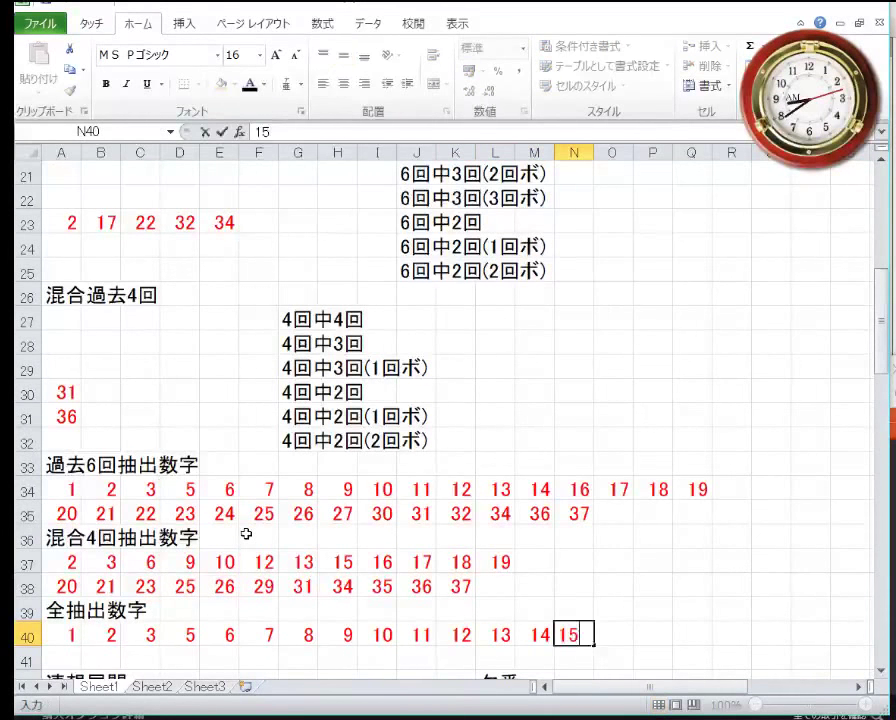
{"action": "key", "text": "Tab"}
{"action": "type", "text": "16"}
{"action": "key", "text": "Tab"}
{"action": "type", "text": "17"}
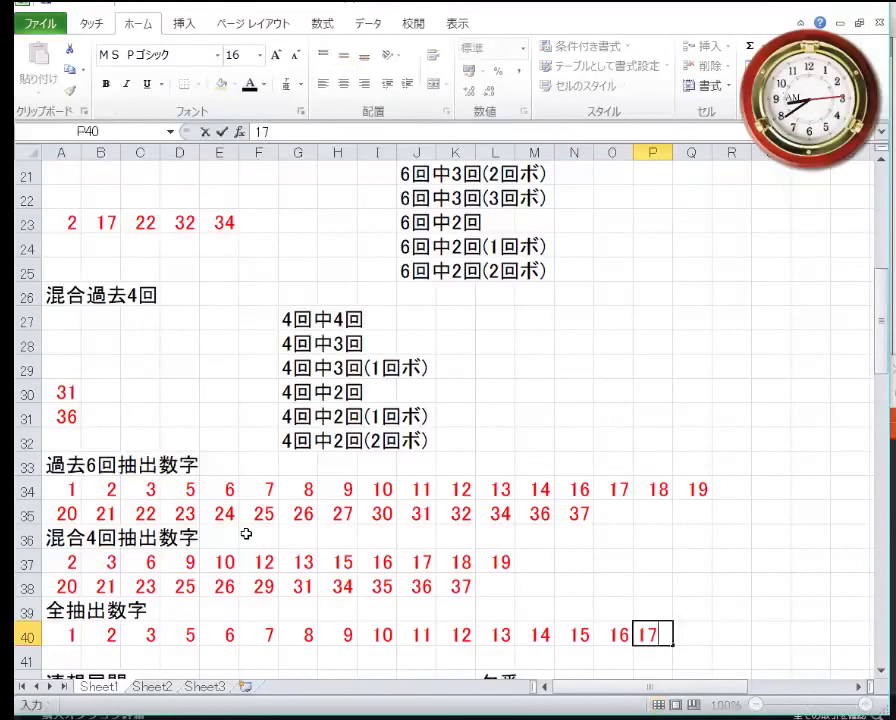
{"action": "key", "text": "Tab"}
{"action": "type", "text": "18"}
{"action": "key", "text": "Tab"}
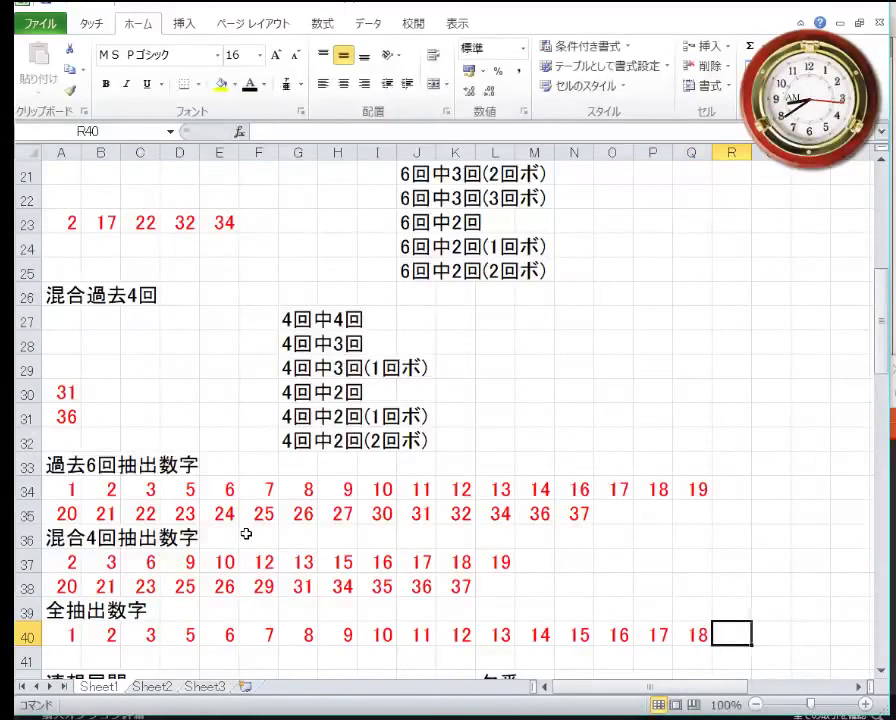
{"action": "type", "text": "19"}
Step: Enter 20, 21, 22 and 23 in A41:D41 as the second row of 全抽出数字
{"action": "key", "text": "Down"}
{"action": "key", "text": "Left"}
{"action": "key", "text": "Left"}
{"action": "key", "text": "Left"}
{"action": "key", "text": "Left"}
{"action": "key", "text": "Left"}
{"action": "key", "text": "Left"}
{"action": "key", "text": "Left"}
{"action": "key", "text": "Left"}
{"action": "key", "text": "Left"}
{"action": "key", "text": "Left"}
{"action": "key", "text": "Left"}
{"action": "key", "text": "Left"}
{"action": "key", "text": "Left"}
{"action": "key", "text": "Left"}
{"action": "key", "text": "Left"}
{"action": "key", "text": "Left"}
{"action": "key", "text": "Left"}
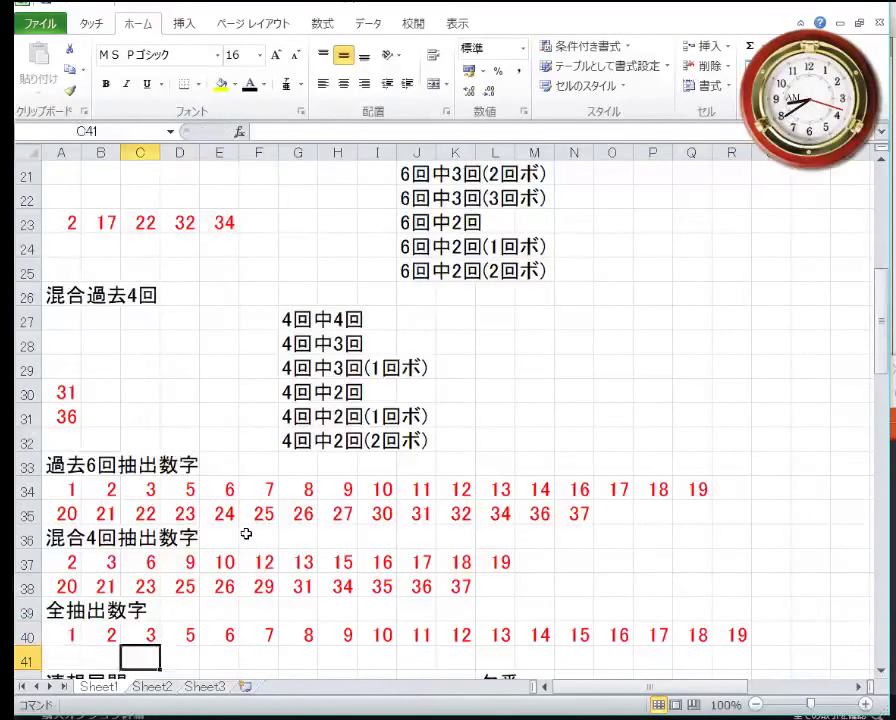
{"action": "type", "text": "20"}
{"action": "key", "text": "Tab"}
{"action": "type", "text": "21"}
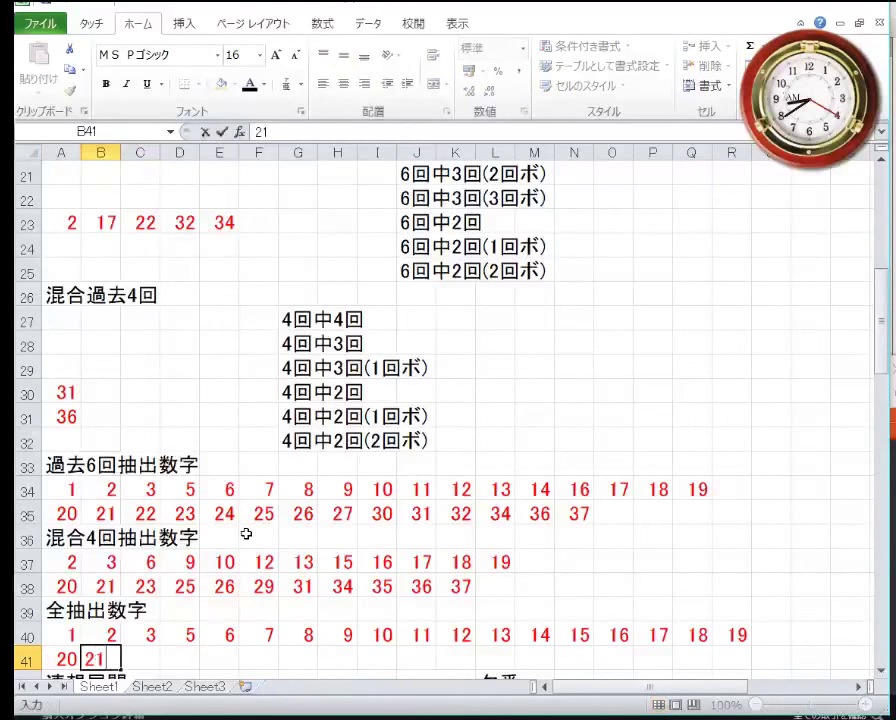
{"action": "key", "text": "Tab"}
{"action": "type", "text": "22"}
{"action": "key", "text": "Tab"}
{"action": "type", "text": "23"}
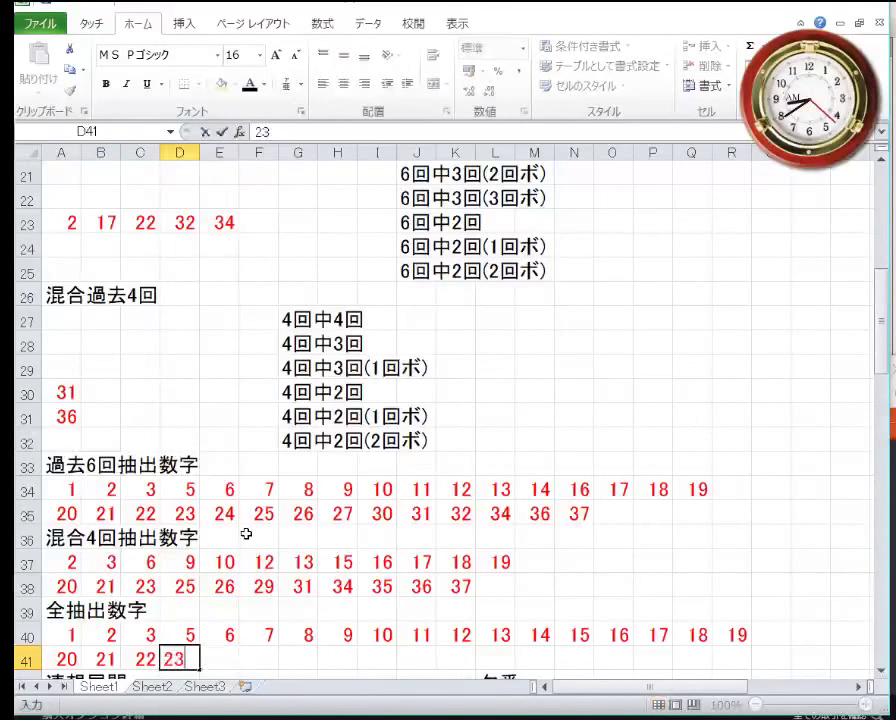
{"action": "key", "text": "Tab"}
Step: Continue row 41 with 24, 25, 26 and 27 in E41:H41
{"action": "type", "text": "24"}
{"action": "key", "text": "Tab"}
{"action": "type", "text": "25"}
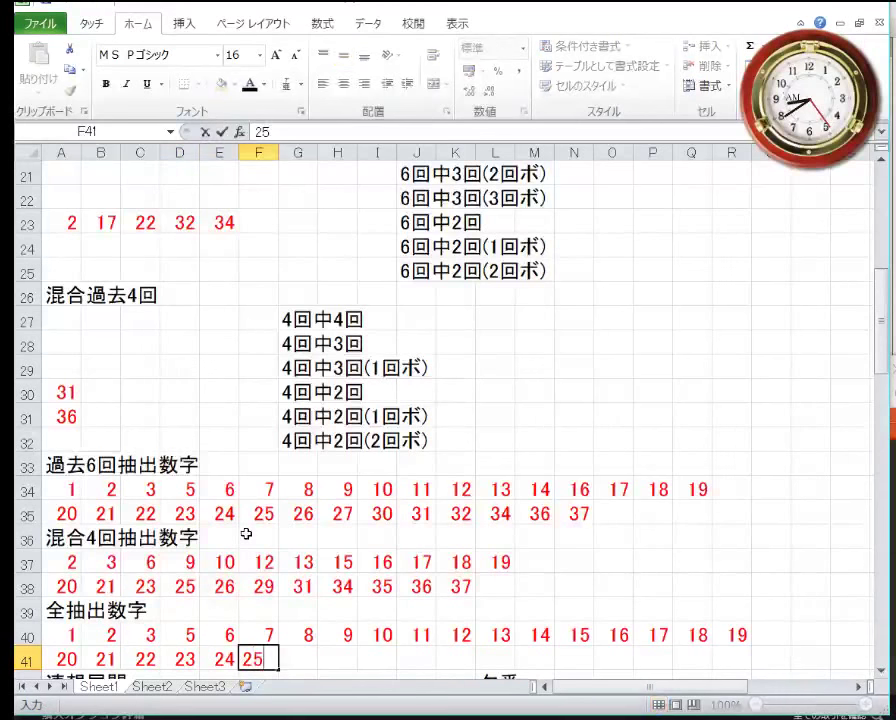
{"action": "key", "text": "Tab"}
{"action": "type", "text": "26"}
{"action": "key", "text": "Tab"}
{"action": "type", "text": "2"}
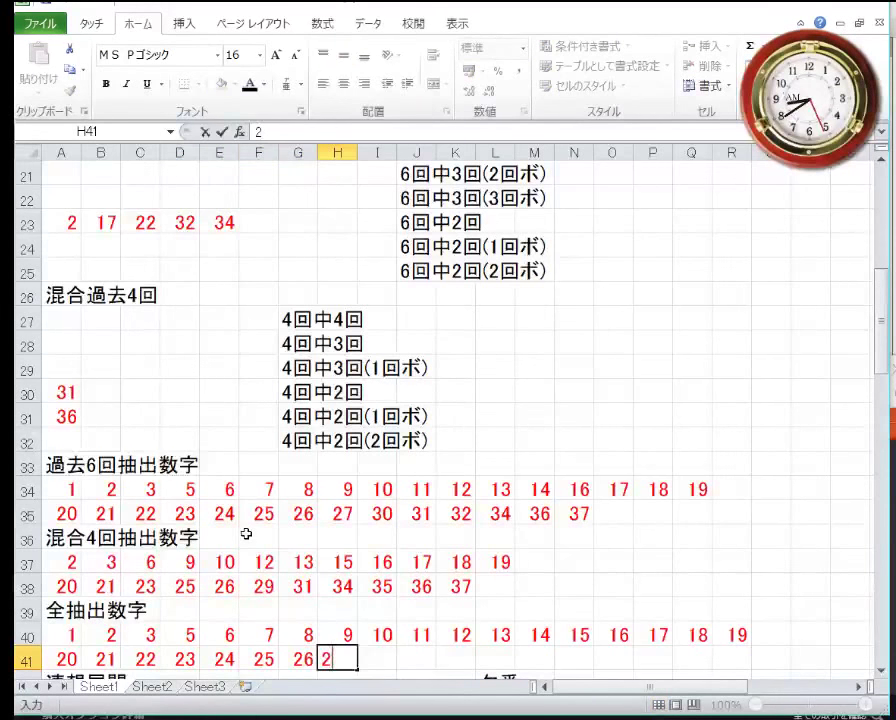
{"action": "key", "text": "Tab"}
Step: Continue row 41 with 29, 30, 31 and 32 in I41:L41
{"action": "type", "text": "3"}
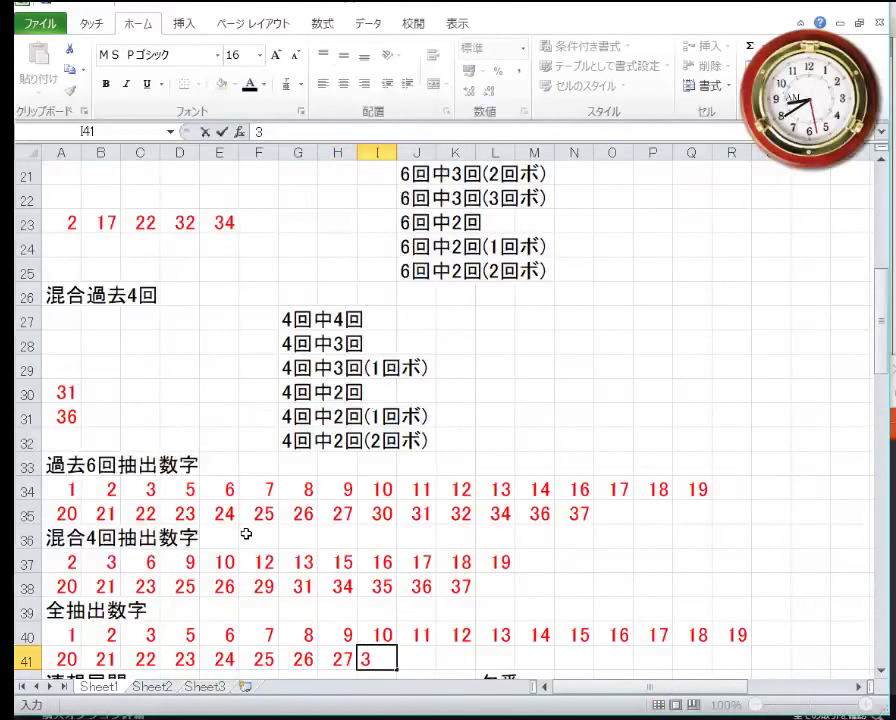
{"action": "key", "text": "Tab"}
{"action": "type", "text": "30"}
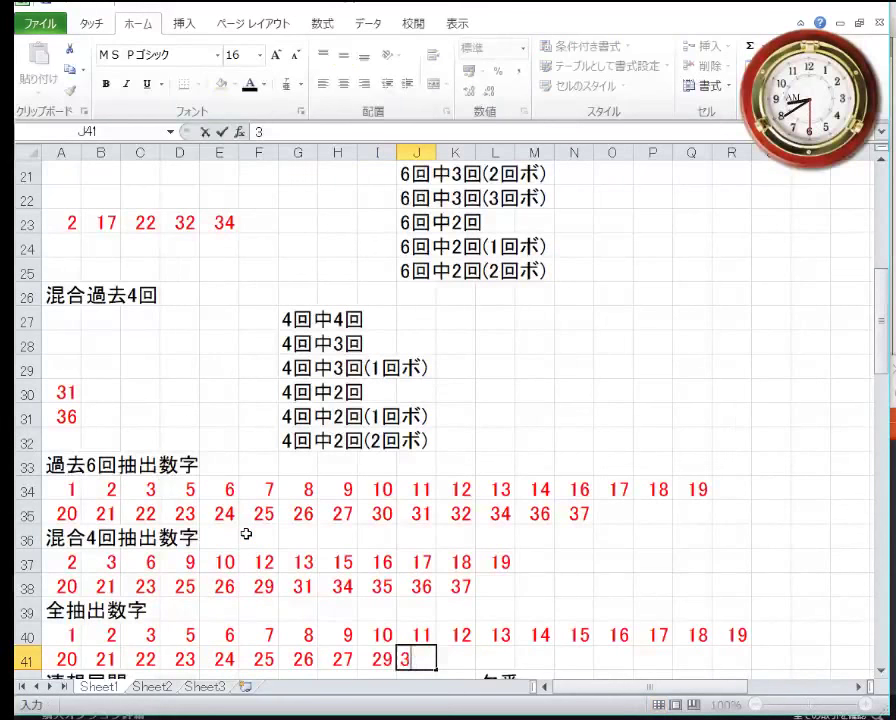
{"action": "key", "text": "Tab"}
{"action": "type", "text": "31"}
{"action": "key", "text": "Tab"}
{"action": "type", "text": "32"}
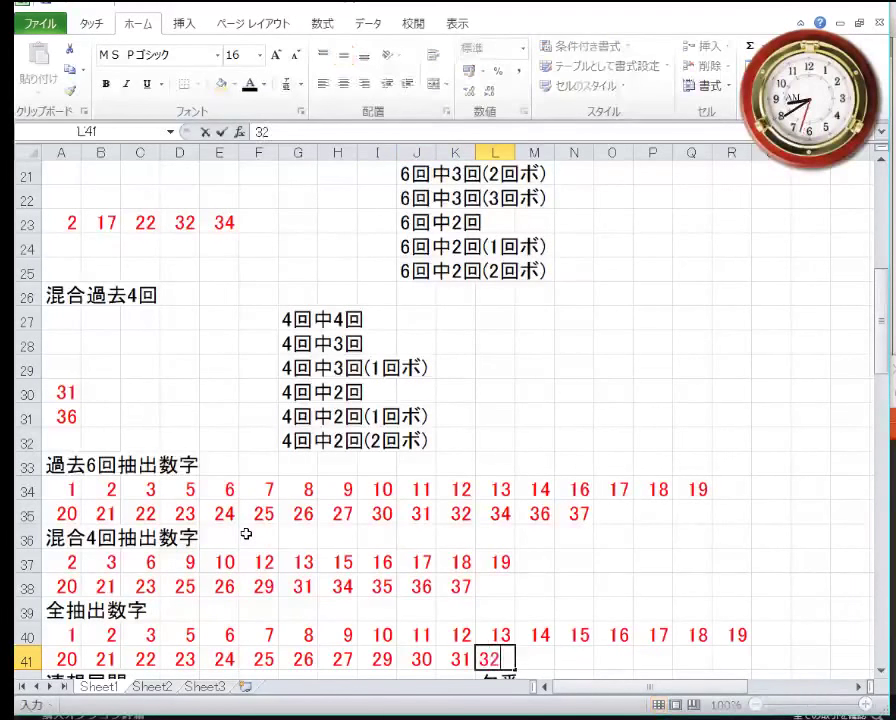
{"action": "key", "text": "Tab"}
Step: Complete row 41 with 34, 35, 36 and 37 in M41:P41
{"action": "type", "text": "34"}
{"action": "key", "text": "Tab"}
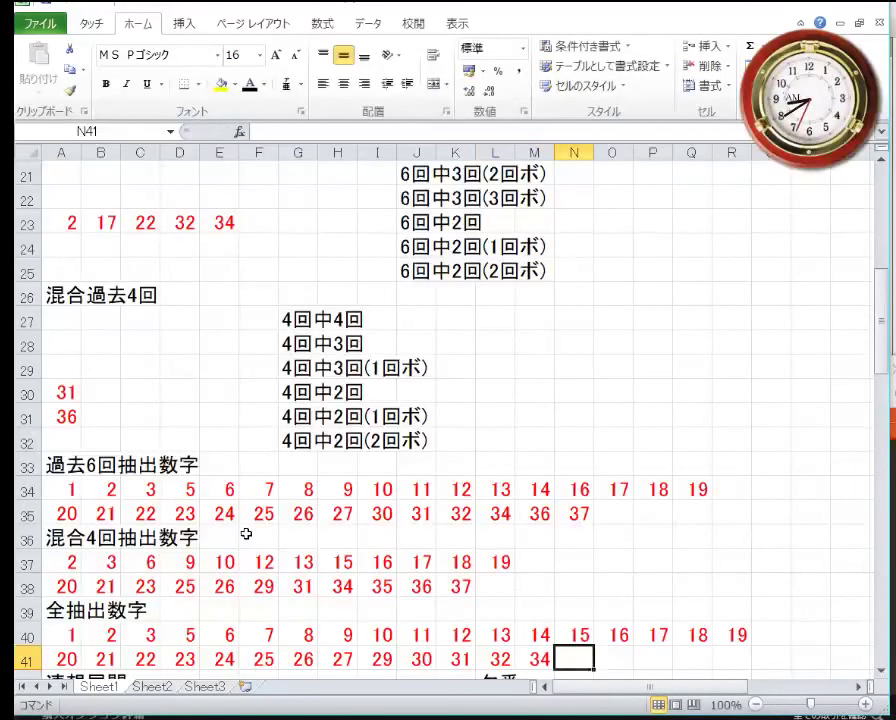
{"action": "type", "text": "35"}
{"action": "key", "text": "Tab"}
{"action": "type", "text": "36"}
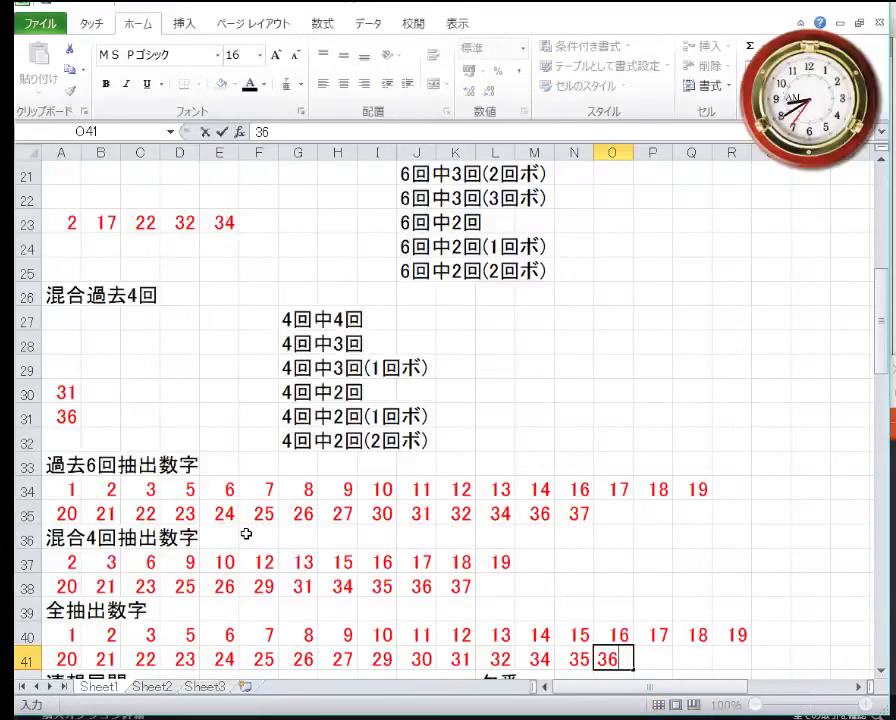
{"action": "key", "text": "Tab"}
{"action": "type", "text": "37"}
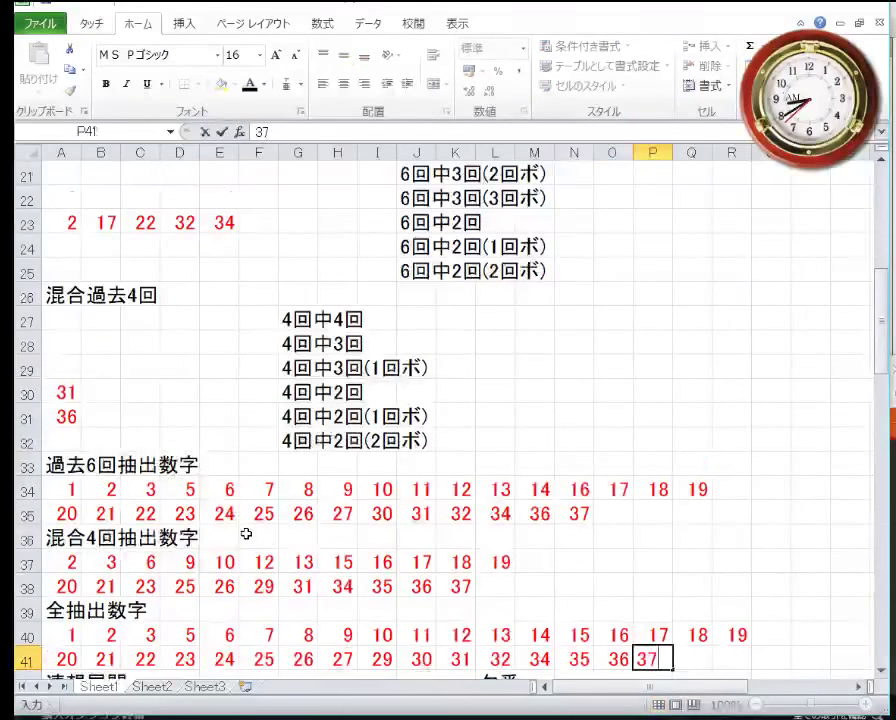
Step: Confirm the last entry in P41 and select cell A51 under 前回と同じ数字を選ぶ。
{"action": "key", "text": "Return"}
{"action": "key", "text": "Left"}
{"action": "key", "text": "Left"}
{"action": "key", "text": "Left"}
{"action": "key", "text": "Left"}
{"action": "key", "text": "Left"}
{"action": "key", "text": "Left"}
{"action": "key", "text": "Left"}
{"action": "key", "text": "Left"}
{"action": "key", "text": "Left"}
{"action": "key", "text": "Left"}
{"action": "key", "text": "Left"}
{"action": "key", "text": "Left"}
{"action": "key", "text": "Left"}
{"action": "key", "text": "Left"}
{"action": "key", "text": "Left"}
{"action": "key", "text": "Down"}
{"action": "key", "text": "Down"}
{"action": "key", "text": "Down"}
{"action": "key", "text": "Down"}
{"action": "key", "text": "Down"}
{"action": "key", "text": "Down"}
{"action": "key", "text": "Down"}
{"action": "key", "text": "Down"}
{"action": "key", "text": "Down"}
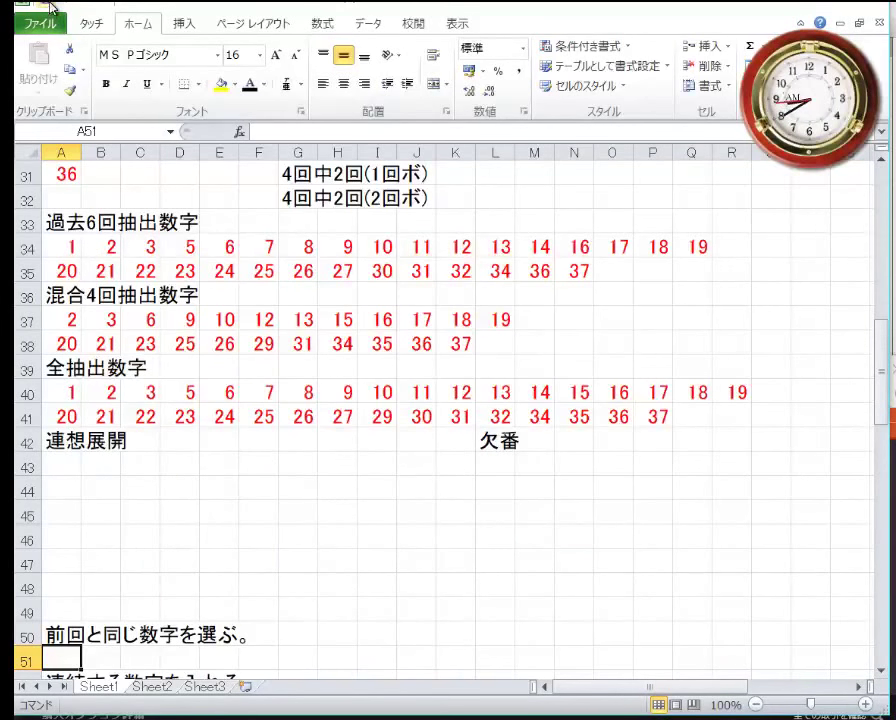
Step: Copy draw 247's numbers in F6:O6 and paste them at A51 and at A43 under 連想展開
{"action": "scroll", "coordinate": [296, 230], "scroll_direction": "up", "scroll_amount": 10}
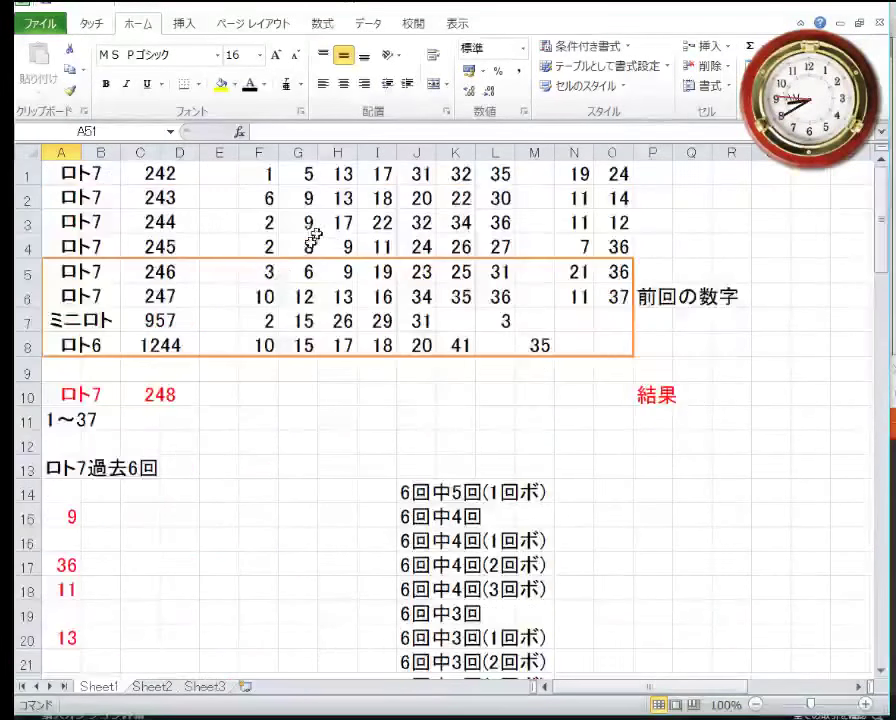
{"action": "left_click_drag", "start_coordinate": [268, 290], "coordinate": [622, 296]}
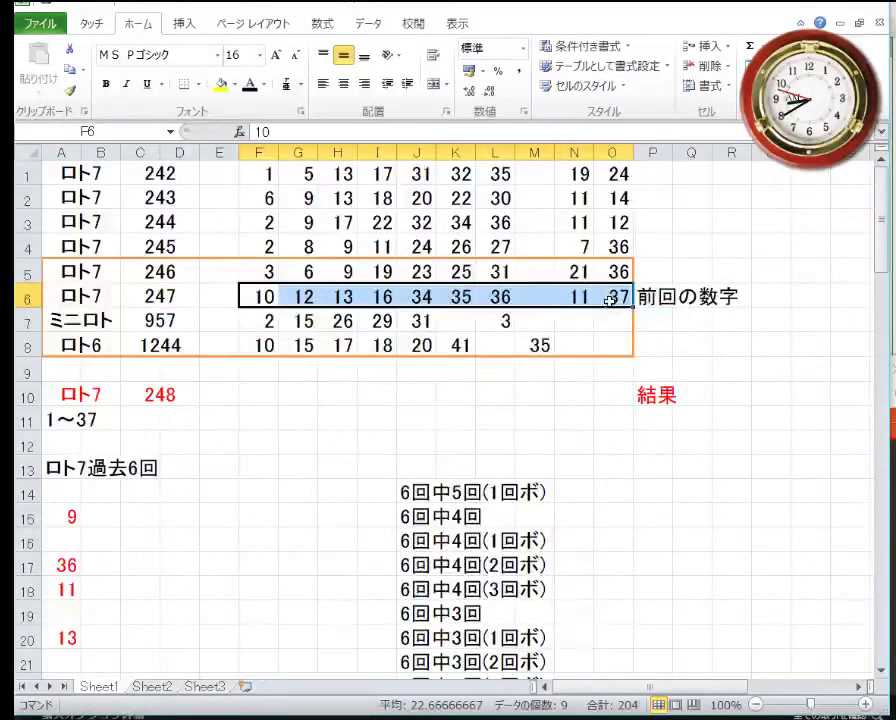
{"action": "right_click", "coordinate": [405, 300]}
{"action": "left_click", "coordinate": [450, 334]}
{"action": "scroll", "coordinate": [372, 436], "scroll_direction": "down", "scroll_amount": 11}
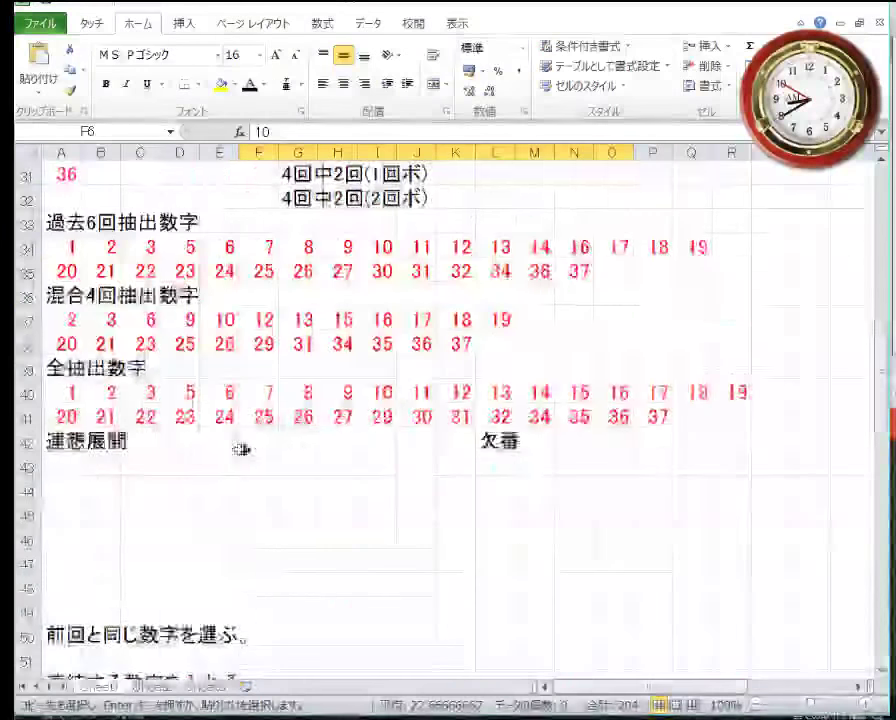
{"action": "right_click", "coordinate": [50, 378]}
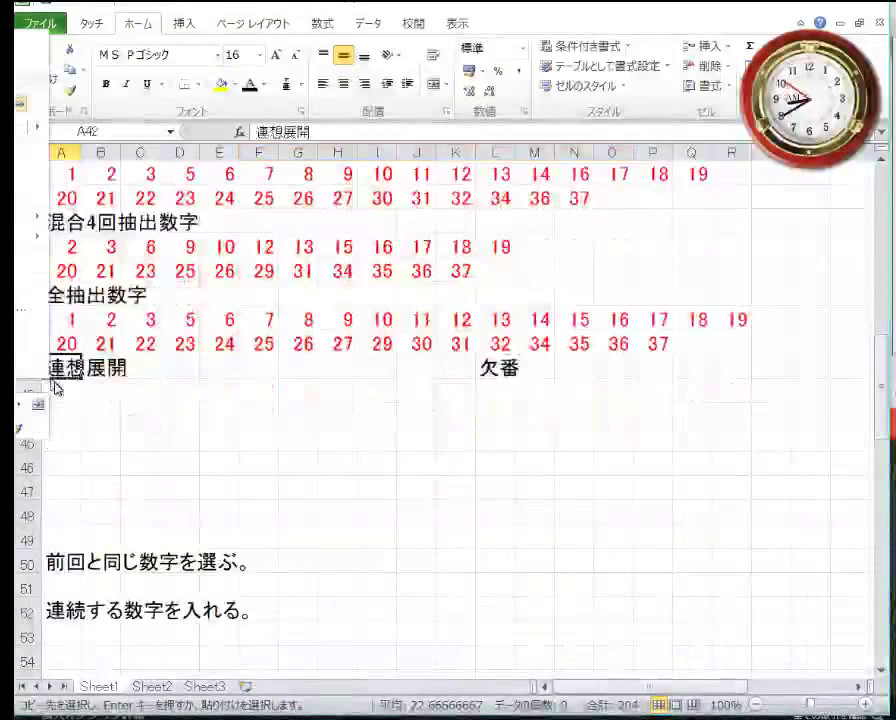
{"action": "right_click", "coordinate": [76, 578]}
{"action": "left_click", "coordinate": [34, 298]}
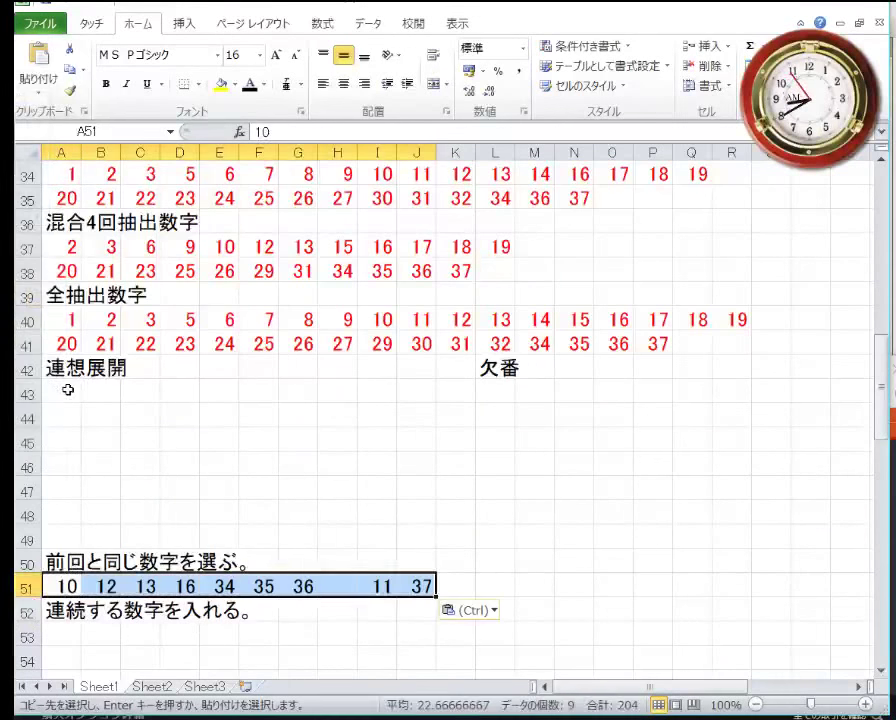
{"action": "right_click", "coordinate": [50, 396]}
{"action": "left_click", "coordinate": [30, 398]}
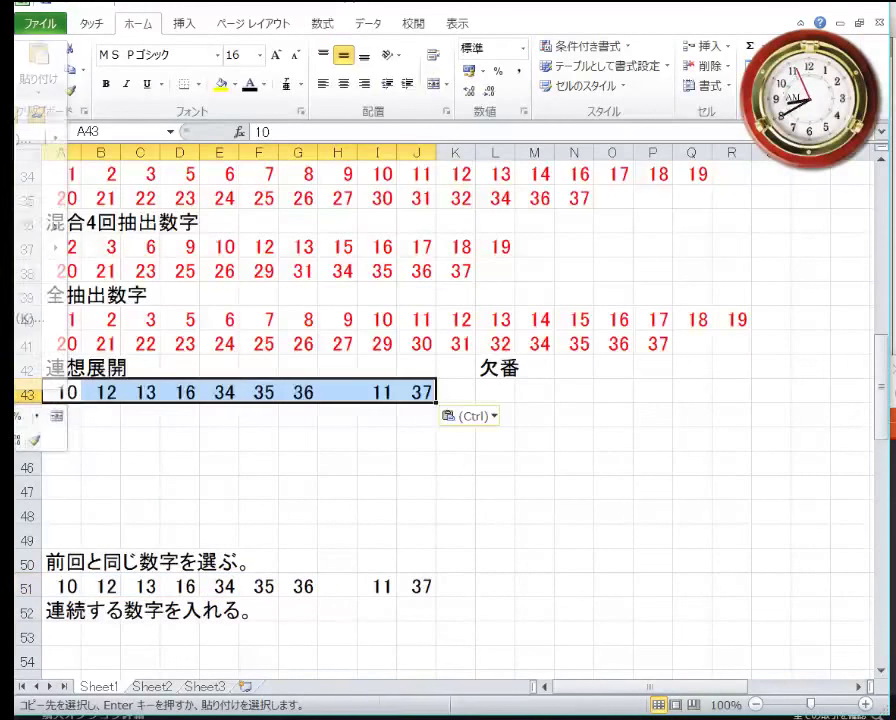
Step: Move 11 from I43 to A44 and 10 from A43 to I44
{"action": "left_click", "coordinate": [256, 412]}
{"action": "left_click", "coordinate": [370, 391]}
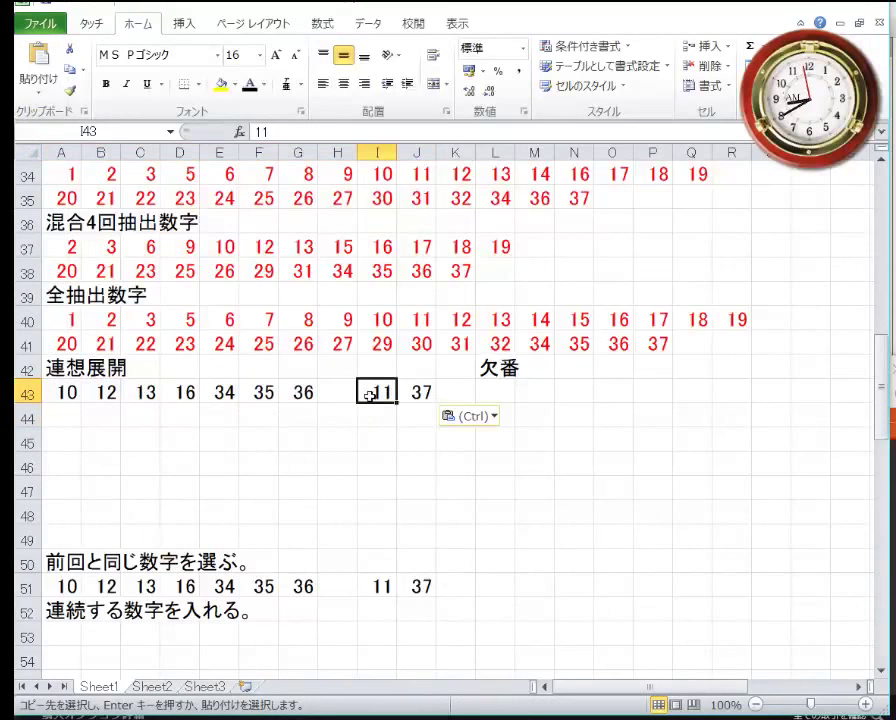
{"action": "left_click_drag", "start_coordinate": [370, 405], "coordinate": [66, 410]}
{"action": "left_click", "coordinate": [62, 392]}
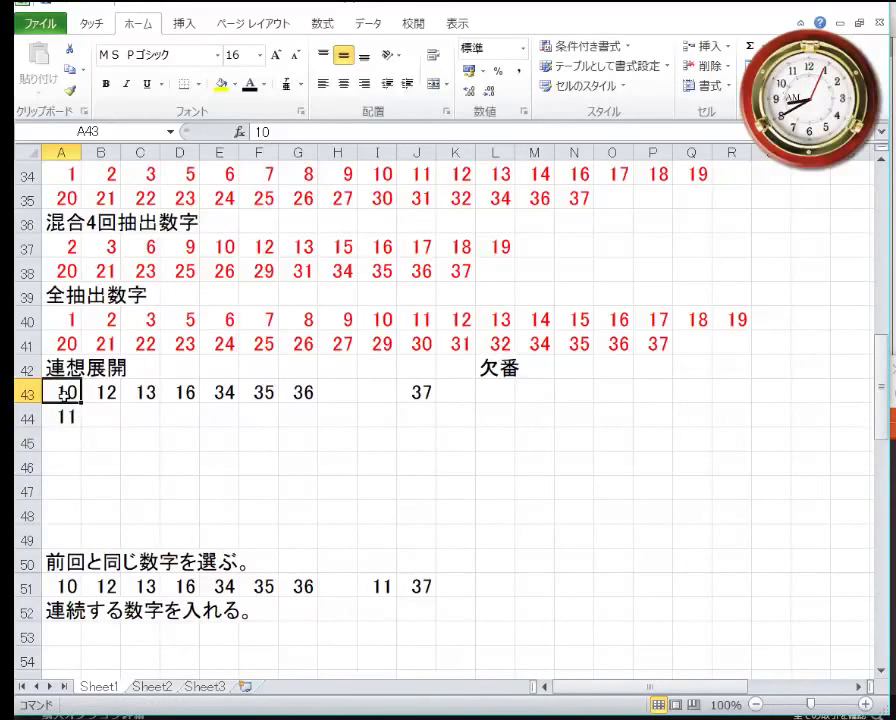
{"action": "left_click_drag", "start_coordinate": [64, 403], "coordinate": [390, 422]}
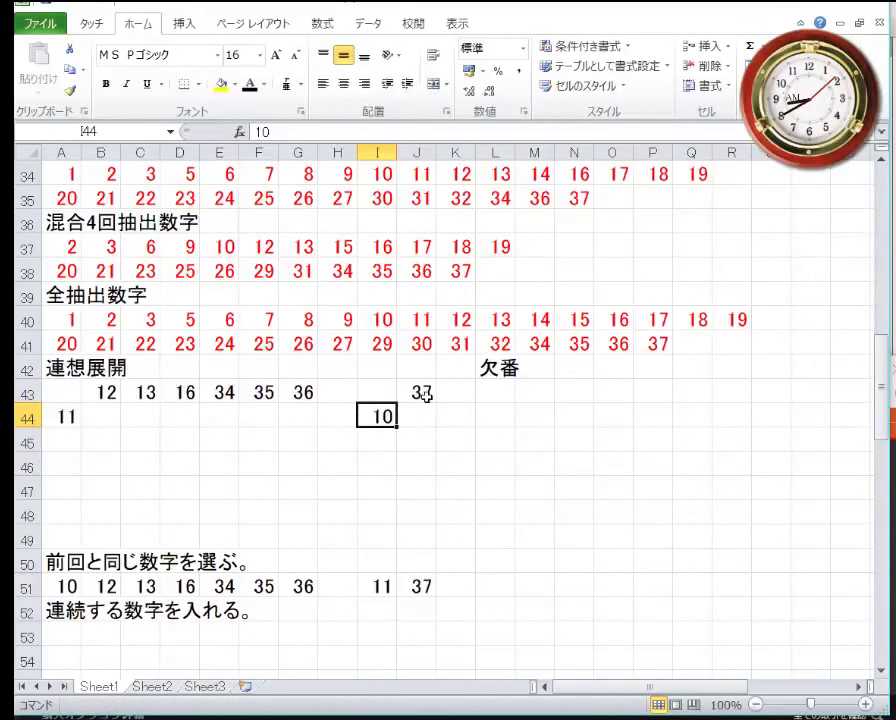
Step: Move 12 and 13 down to B44:C44 and place 16 in G44
{"action": "left_click_drag", "start_coordinate": [104, 392], "coordinate": [172, 410]}
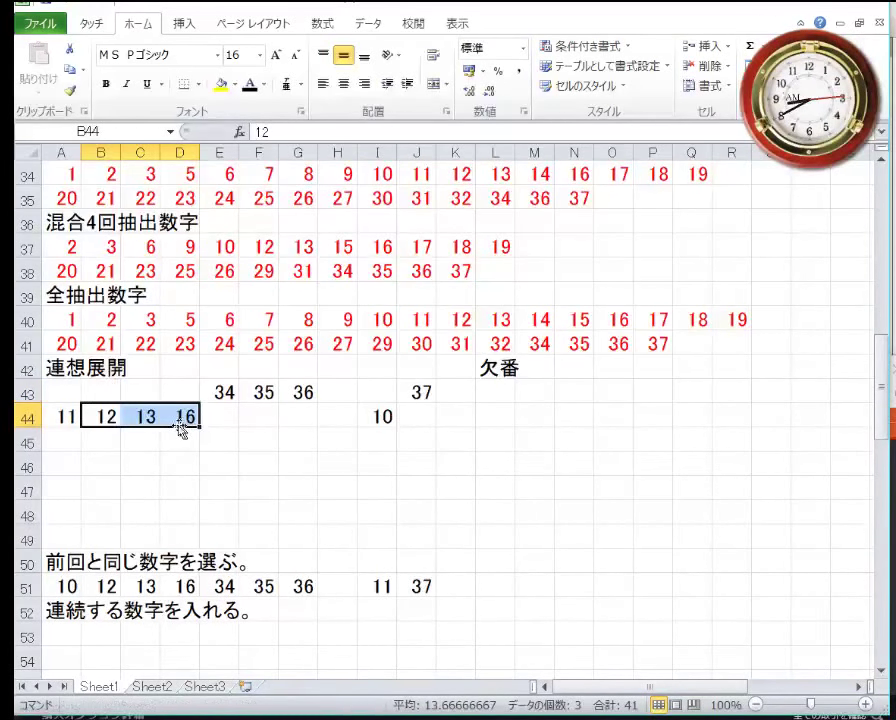
{"action": "left_click", "coordinate": [178, 421]}
{"action": "left_click_drag", "start_coordinate": [174, 428], "coordinate": [312, 424]}
Step: Clear cell F43 and enter 35 in it again
{"action": "left_click", "coordinate": [263, 394]}
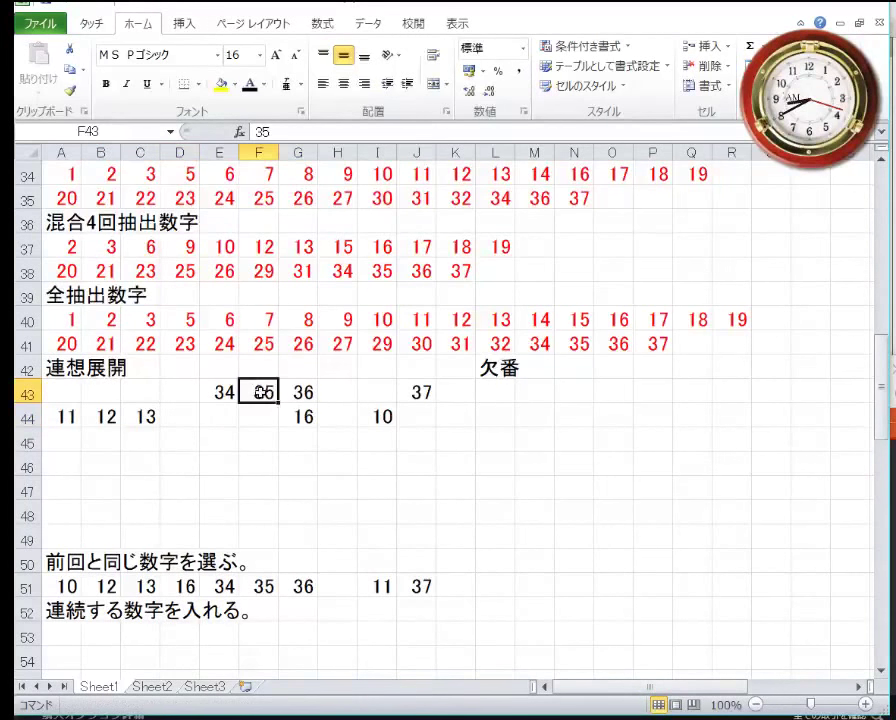
{"action": "left_click_drag", "start_coordinate": [258, 397], "coordinate": [228, 383]}
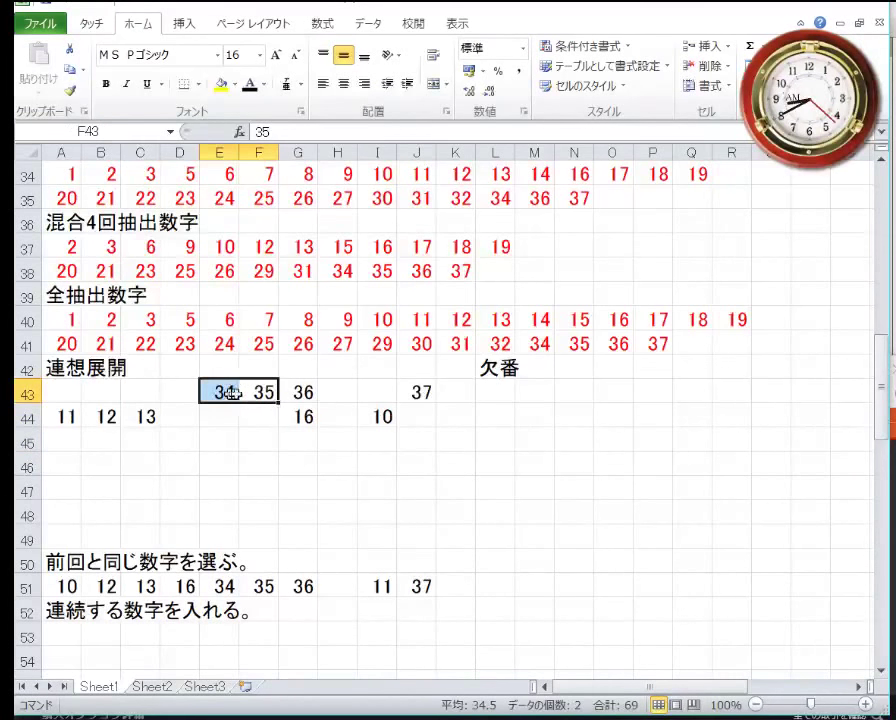
{"action": "left_click", "coordinate": [256, 406]}
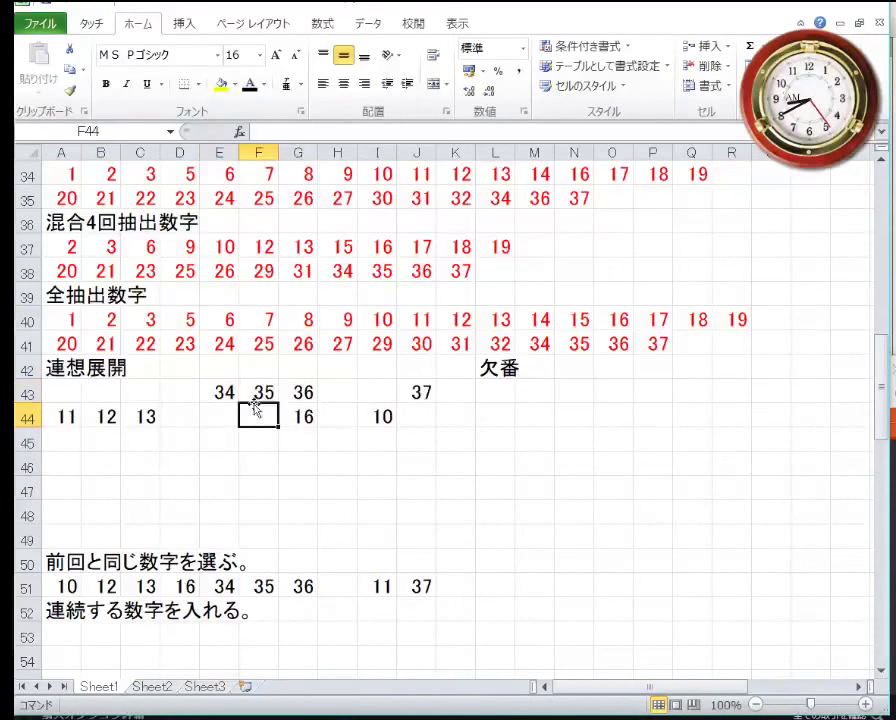
{"action": "left_click", "coordinate": [252, 392]}
{"action": "key", "text": "Delete"}
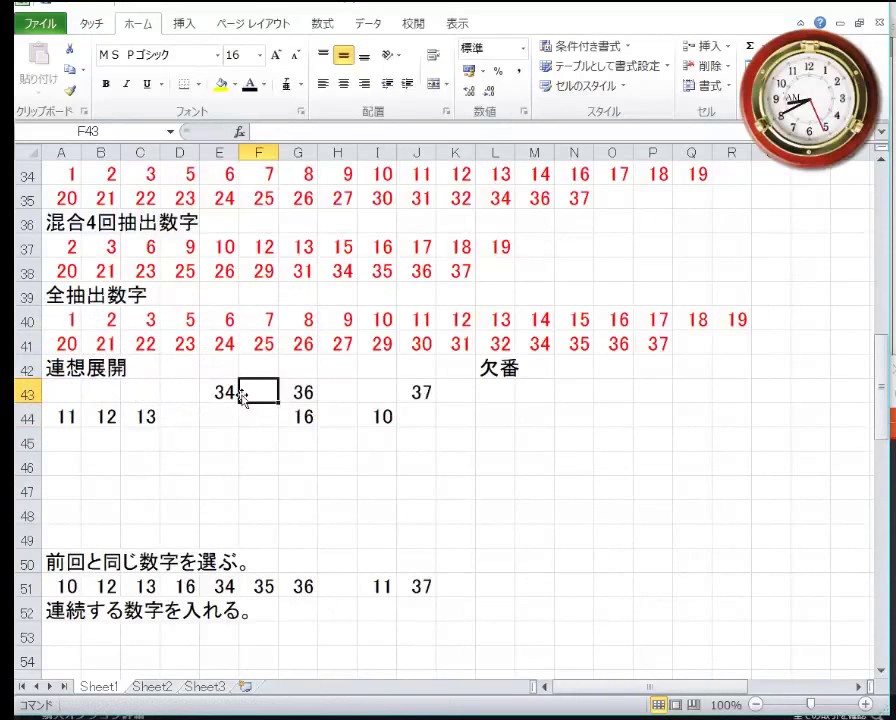
{"action": "type", "text": "35"}
{"action": "key", "text": "Return"}
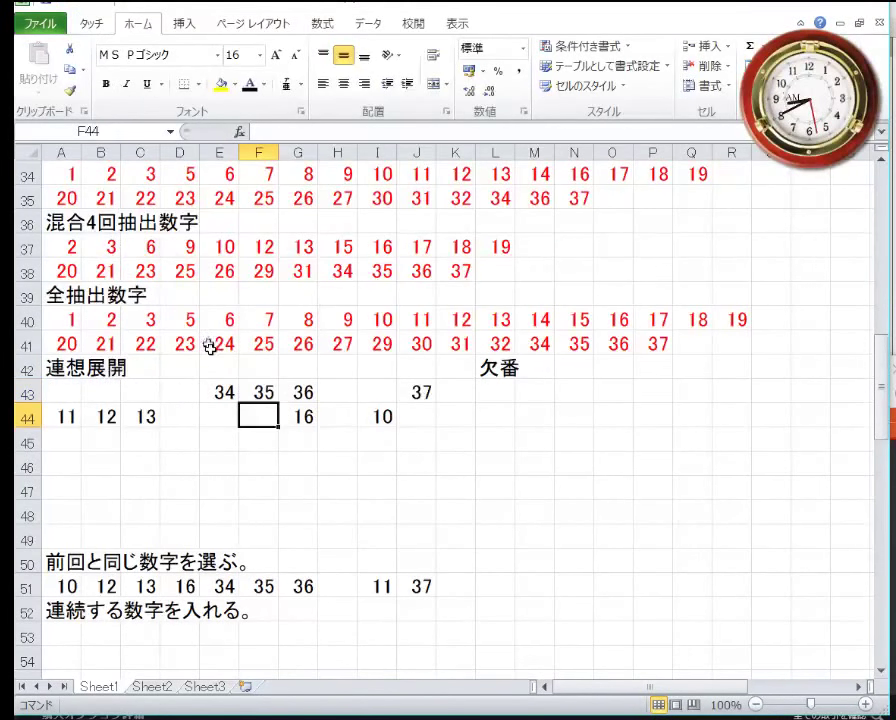
Step: Move 34, 35 and 36 from row 43 to D46:F46 and shift 16 to F44
{"action": "left_click_drag", "start_coordinate": [300, 392], "coordinate": [190, 474]}
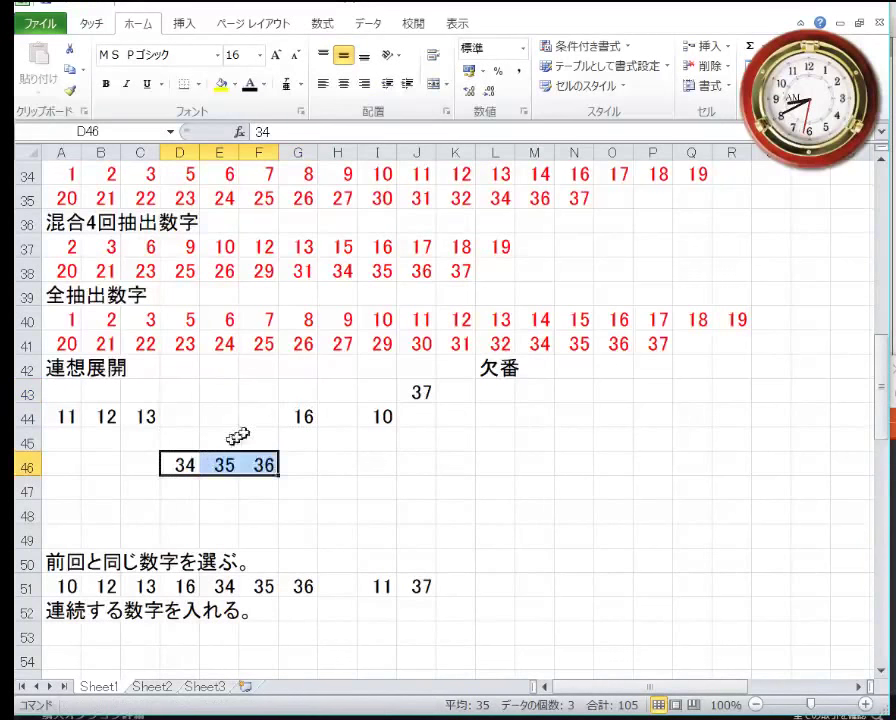
{"action": "left_click", "coordinate": [297, 420]}
{"action": "left_click_drag", "start_coordinate": [300, 432], "coordinate": [266, 428]}
Step: Move 37 from J43 to G46, beside 36
{"action": "left_click", "coordinate": [378, 420]}
{"action": "left_click", "coordinate": [417, 394]}
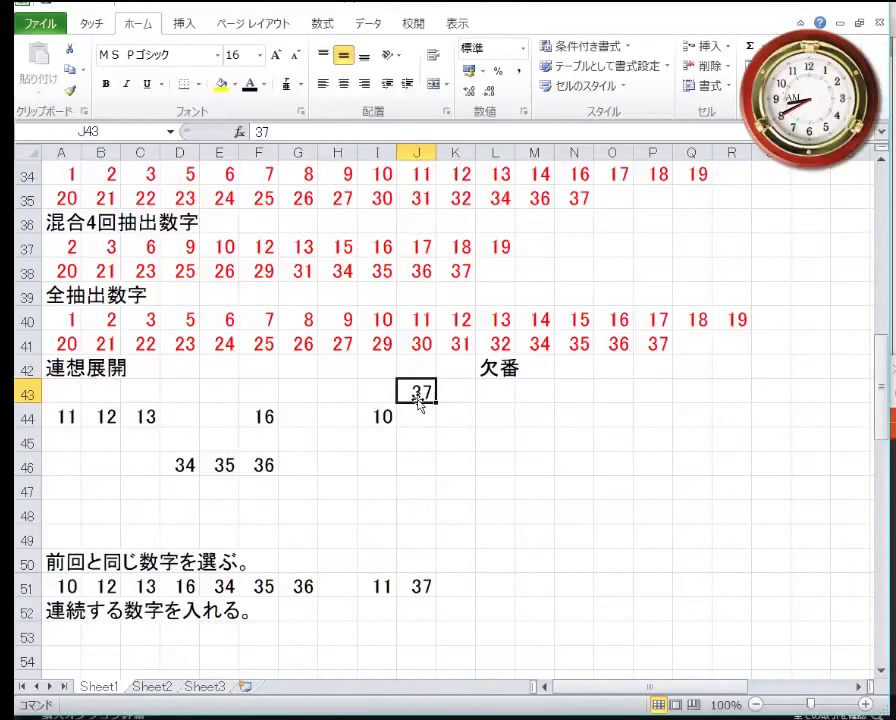
{"action": "left_click_drag", "start_coordinate": [419, 401], "coordinate": [330, 450]}
{"action": "left_click", "coordinate": [386, 414]}
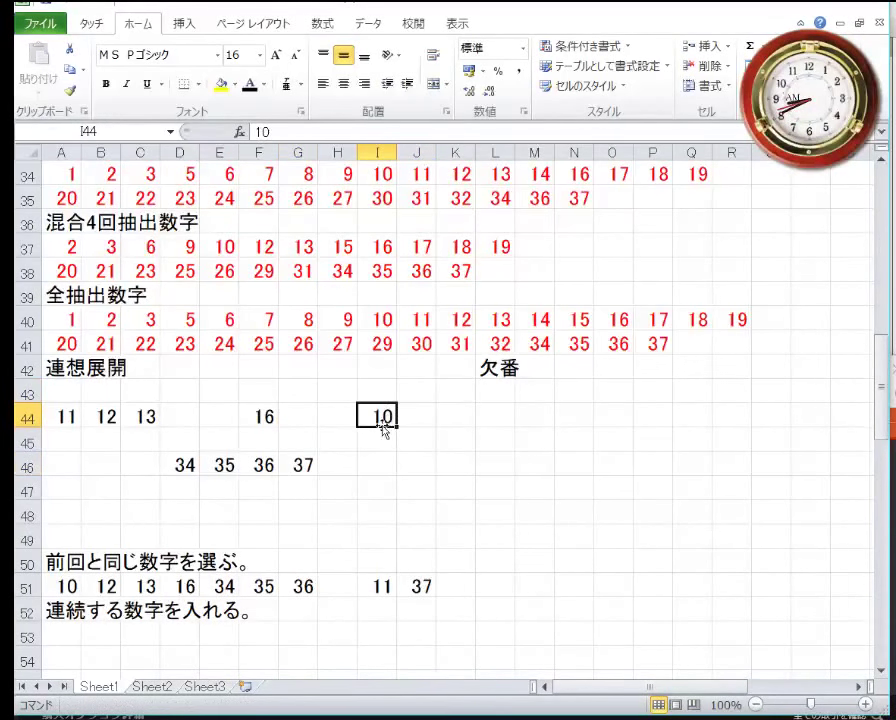
{"action": "left_click", "coordinate": [384, 430]}
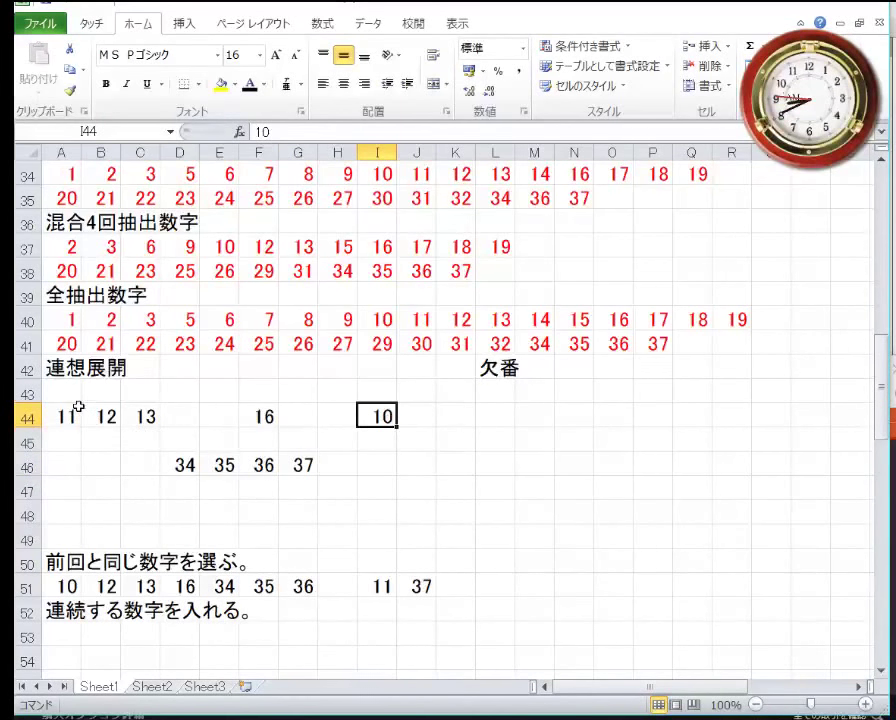
Step: Color the numbers in A44:C44, D46:G46, F44 and I44 red
{"action": "left_click_drag", "start_coordinate": [67, 414], "coordinate": [146, 418]}
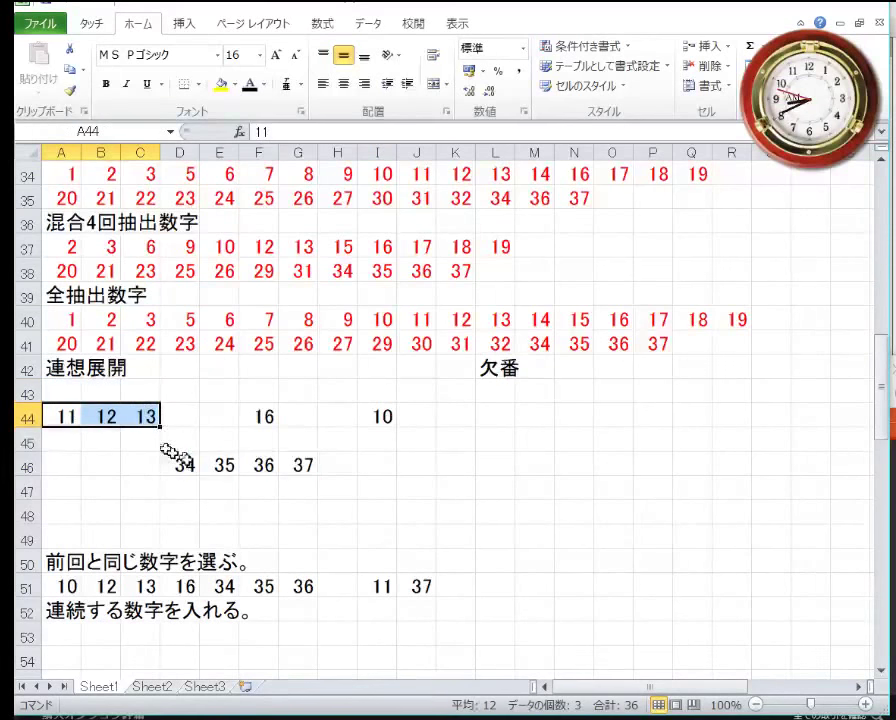
{"action": "left_click_drag", "start_coordinate": [180, 464], "coordinate": [282, 456], "text": "ctrl"}
{"action": "left_click", "coordinate": [261, 421], "text": "ctrl"}
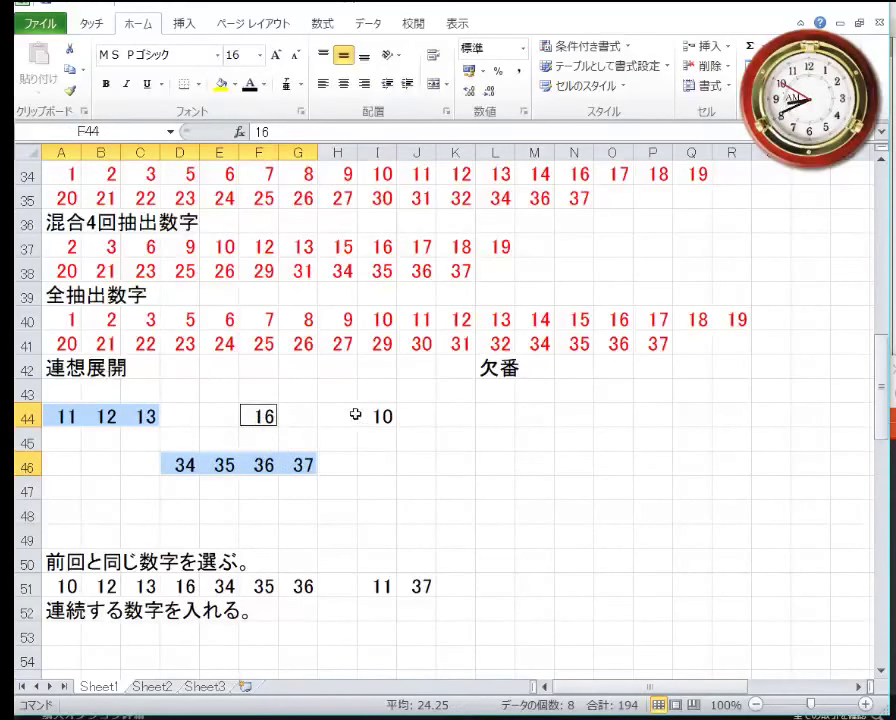
{"action": "left_click", "coordinate": [367, 412], "text": "ctrl"}
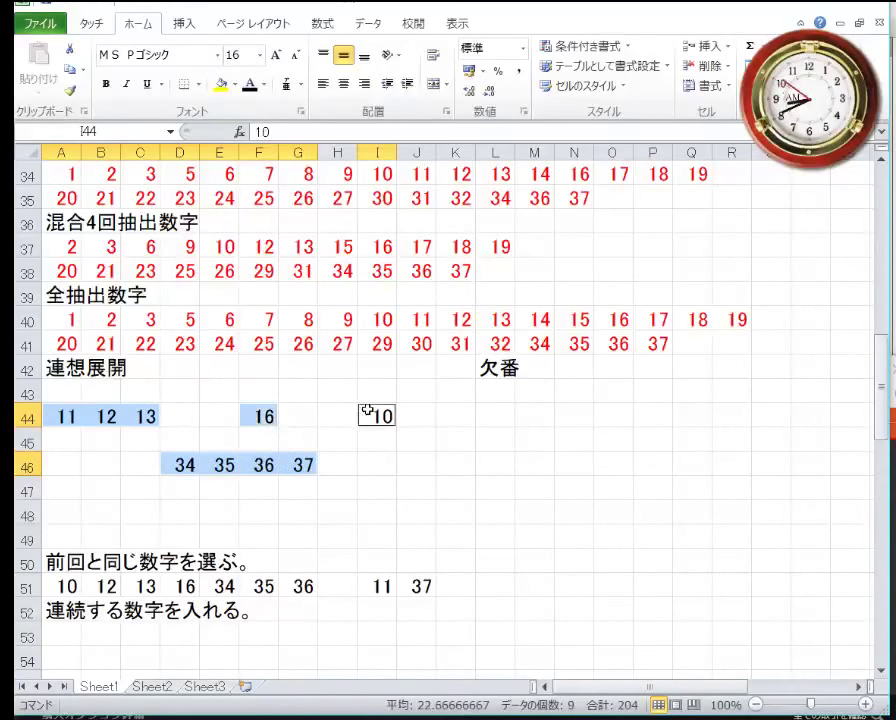
{"action": "left_click", "coordinate": [263, 84]}
{"action": "left_click", "coordinate": [140, 241]}
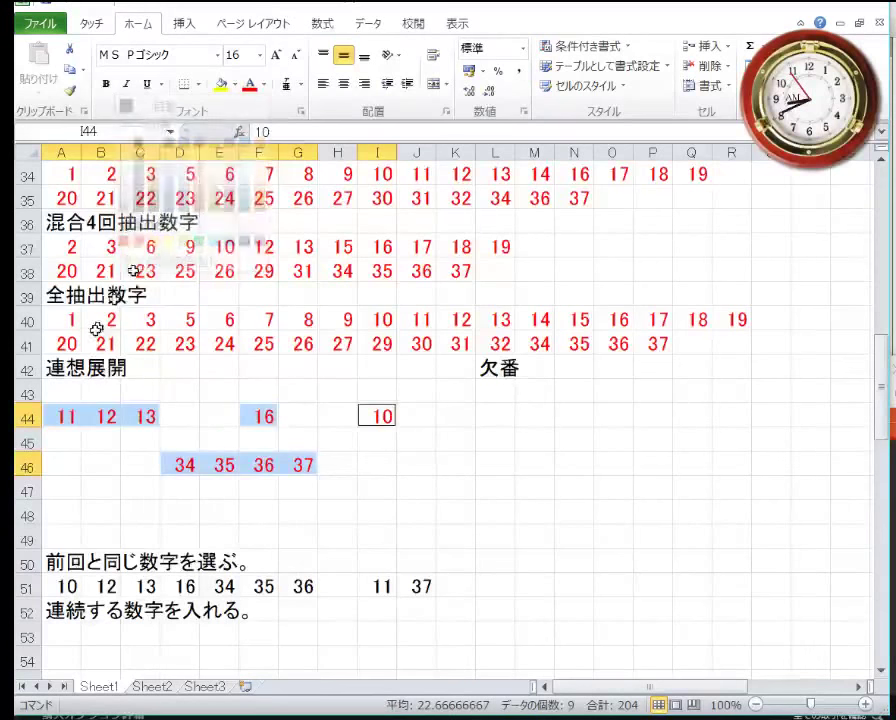
Step: Enter 1, 2, 3, 4 and 5 in A43:E43 as the start of the 連想展開 grid
{"action": "left_click", "coordinate": [73, 396]}
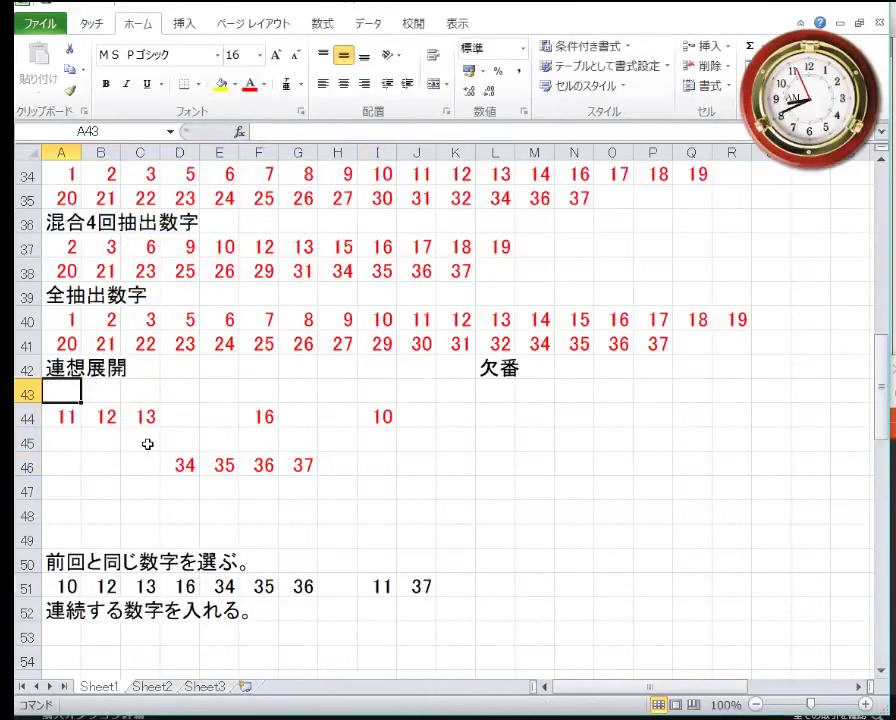
{"action": "type", "text": "1"}
{"action": "key", "text": "Tab"}
{"action": "type", "text": "2"}
{"action": "key", "text": "Tab"}
{"action": "type", "text": "3"}
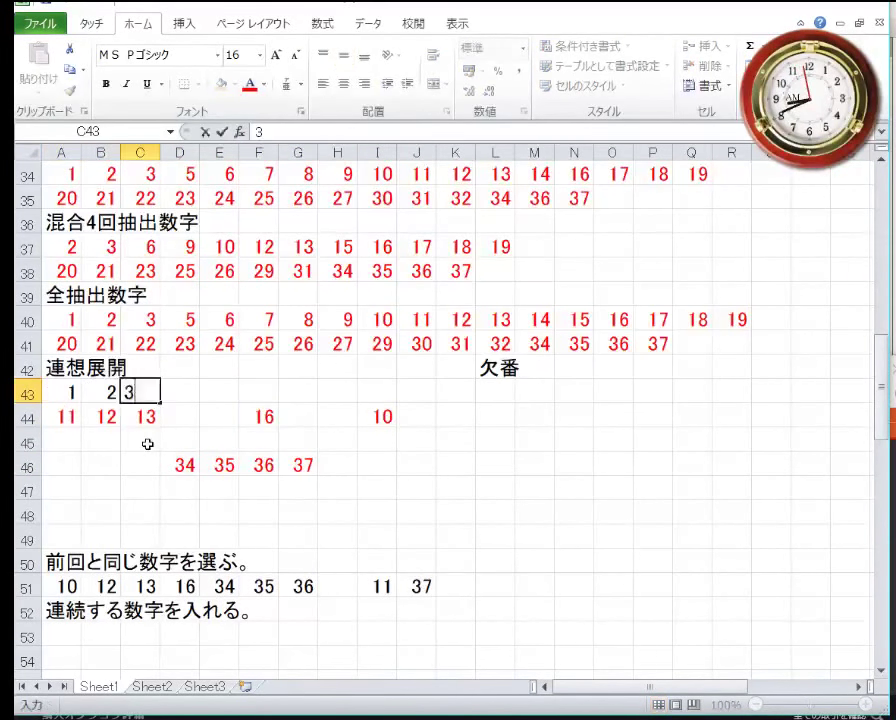
{"action": "key", "text": "Tab"}
{"action": "type", "text": "4"}
{"action": "key", "text": "Tab"}
{"action": "type", "text": "5"}
{"action": "key", "text": "Tab"}
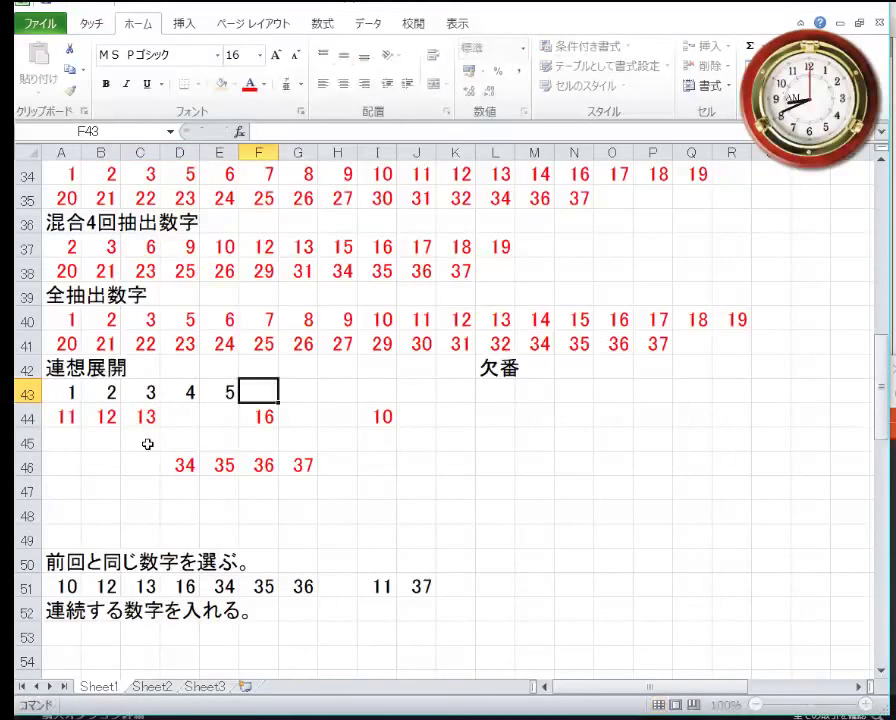
Step: Complete row 43 with 6, 7, 8, 9 and 10 in F43:J43
{"action": "type", "text": "6"}
{"action": "key", "text": "Tab"}
{"action": "type", "text": "7"}
{"action": "key", "text": "Tab"}
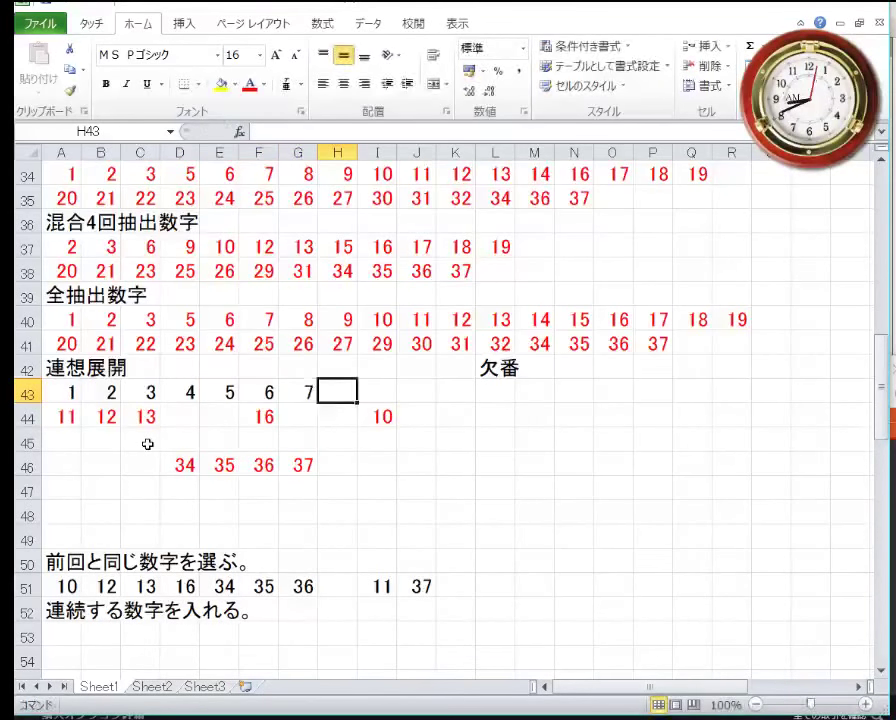
{"action": "type", "text": "8"}
{"action": "key", "text": "Tab"}
{"action": "type", "text": "9"}
{"action": "key", "text": "Tab"}
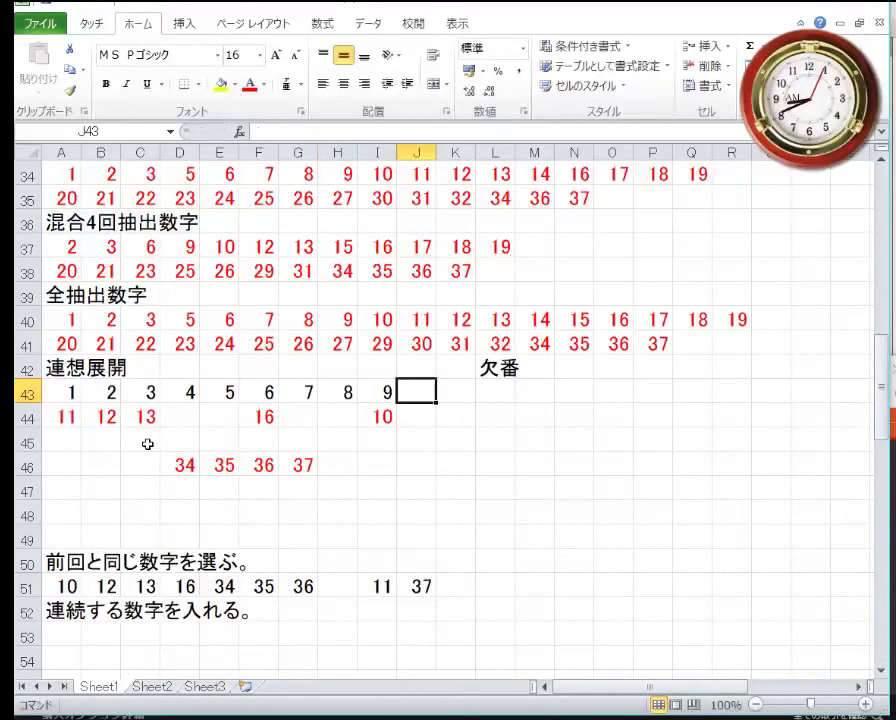
{"action": "type", "text": "10"}
{"action": "key", "text": "Down"}
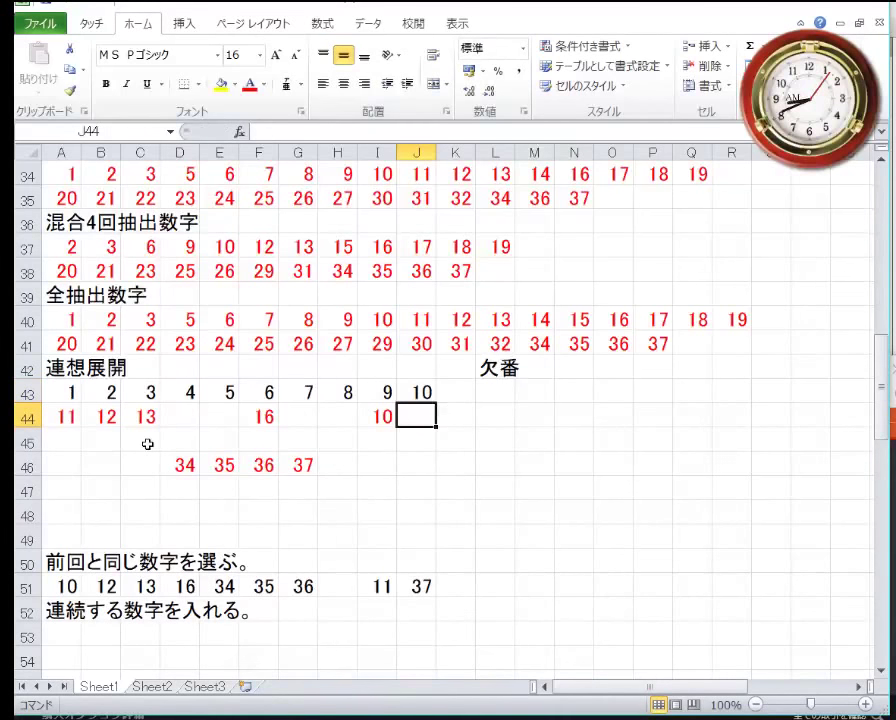
Step: Move the red 10 from I44 onto J43, replacing the black 10 there
{"action": "left_click", "coordinate": [377, 421]}
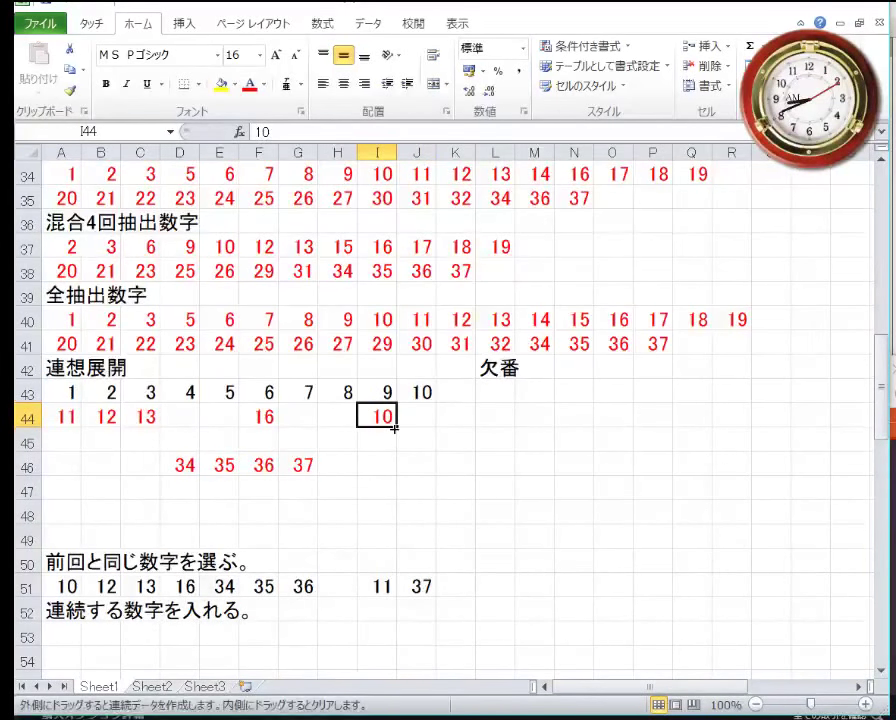
{"action": "left_click_drag", "start_coordinate": [378, 432], "coordinate": [418, 404]}
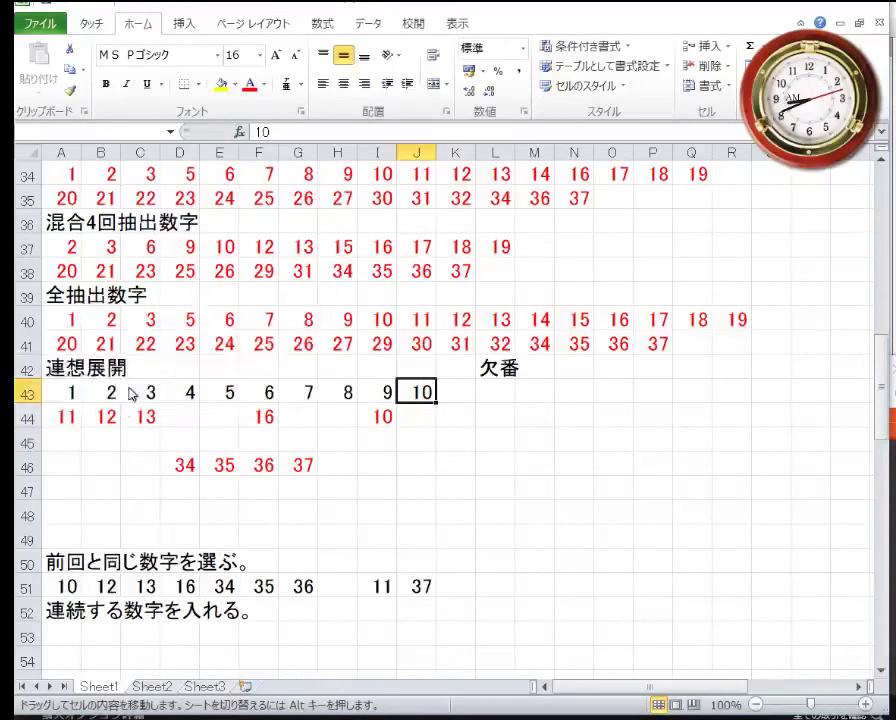
{"action": "left_click", "coordinate": [128, 389]}
{"action": "left_click", "coordinate": [270, 438]}
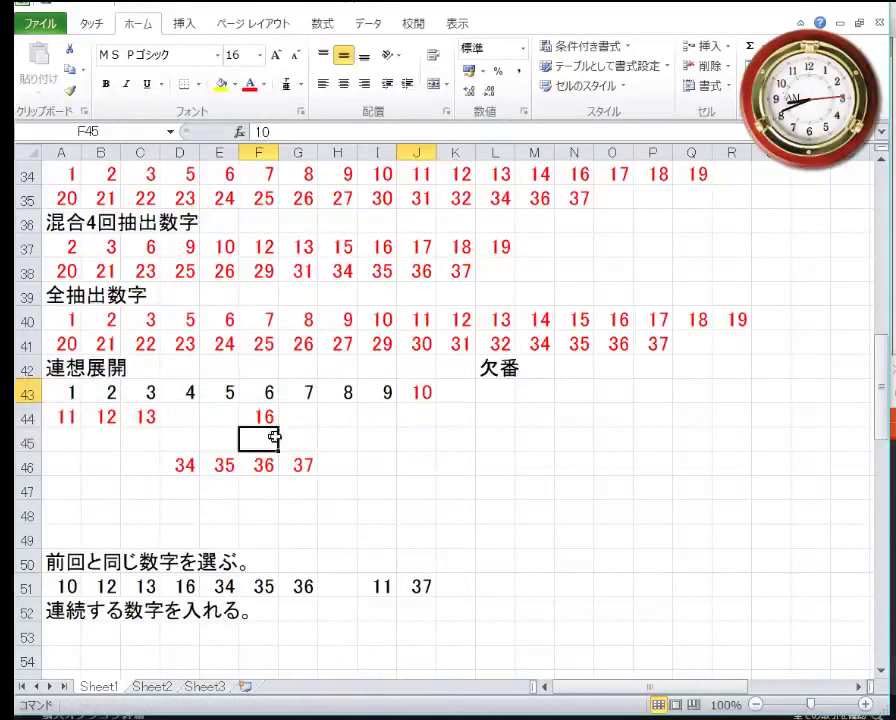
Step: Fill the gap in row 44 with 14 and 15 in D44:E44
{"action": "key", "text": "Up"}
{"action": "key", "text": "Left"}
{"action": "key", "text": "Left"}
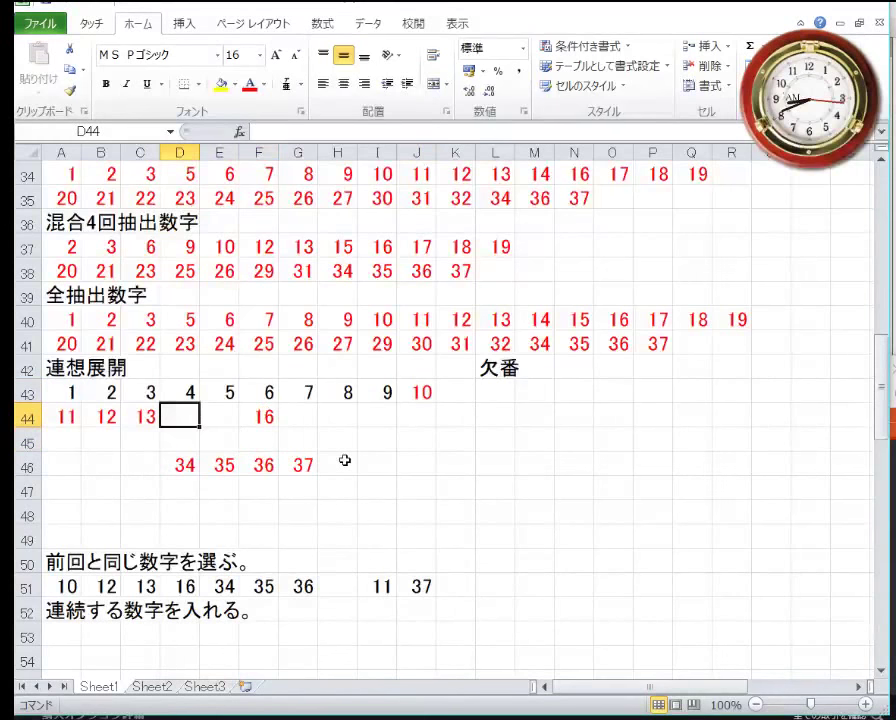
{"action": "type", "text": "14"}
{"action": "key", "text": "Right"}
{"action": "type", "text": "15"}
{"action": "key", "text": "Right"}
{"action": "key", "text": "Right"}
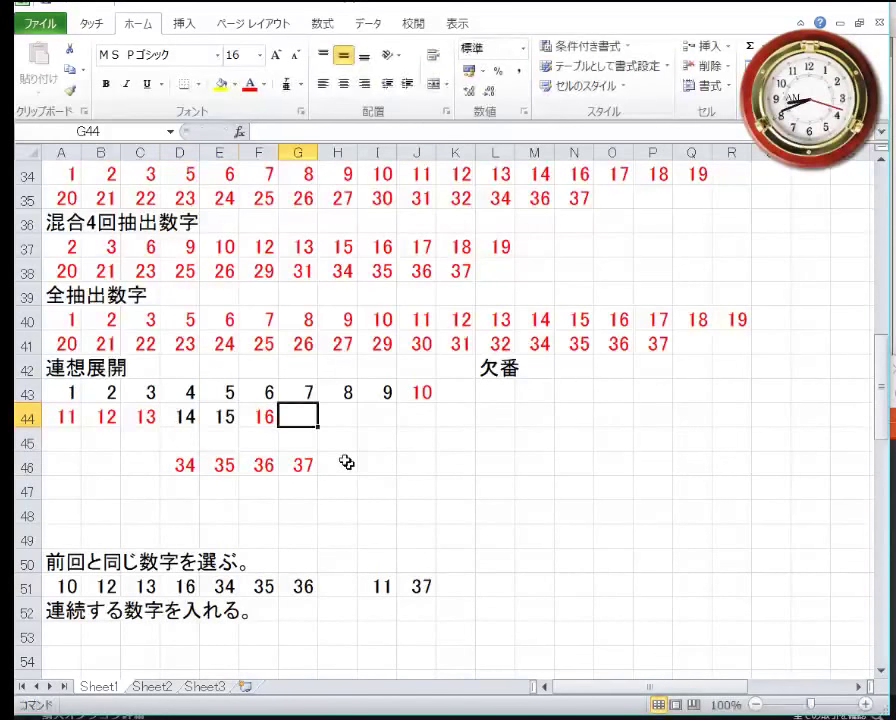
Step: Complete row 44 of the 連想展開 grid with 17, 18, 19 and 20 in G44:J44
{"action": "type", "text": "17"}
{"action": "key", "text": "Right"}
{"action": "type", "text": "18"}
{"action": "key", "text": "Right"}
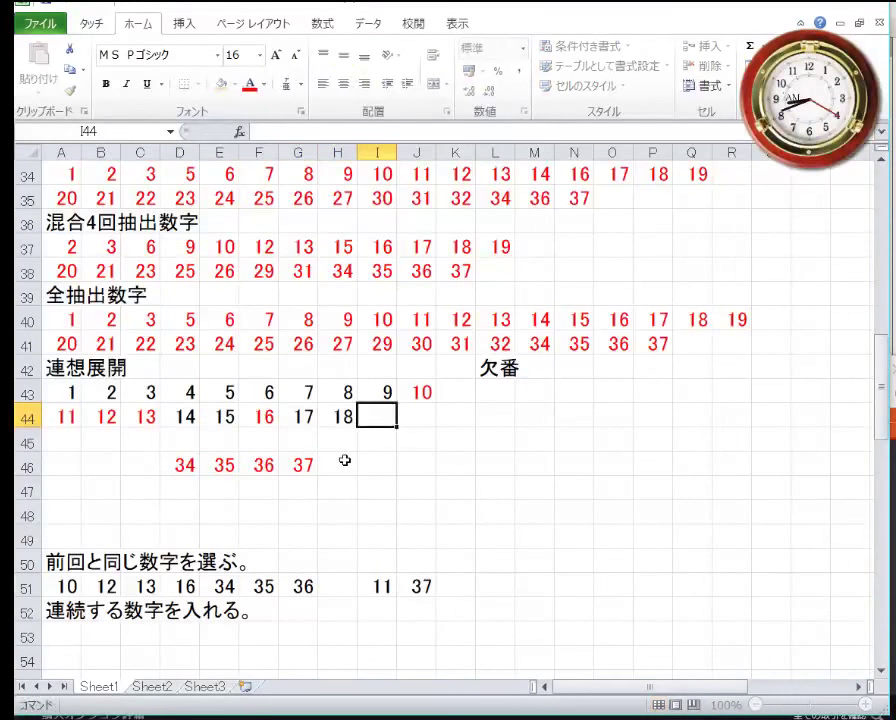
{"action": "type", "text": "19"}
{"action": "key", "text": "Right"}
{"action": "type", "text": "3"}
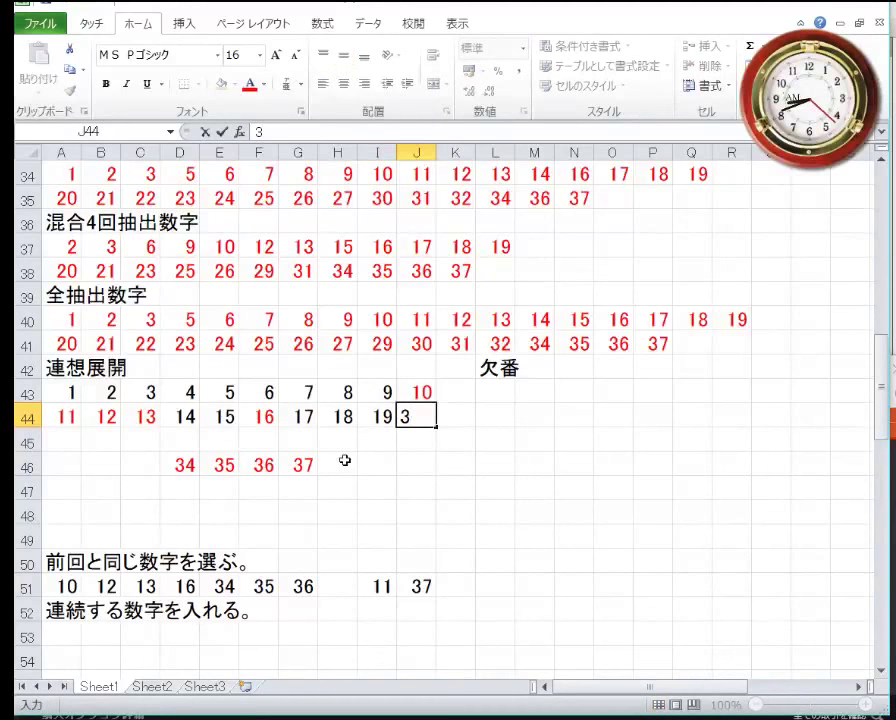
{"action": "key", "text": "Return"}
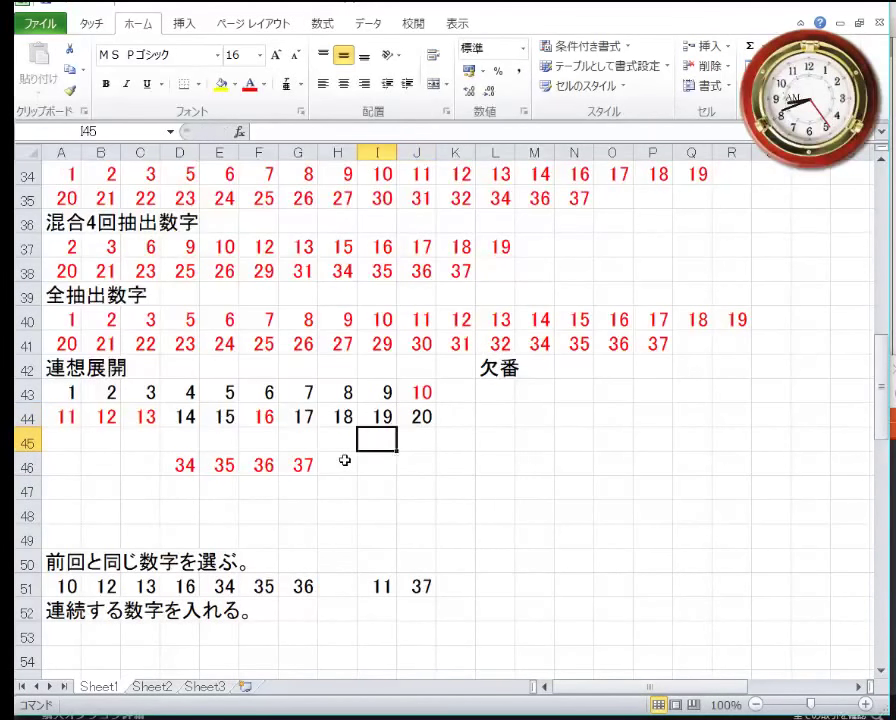
Step: Start row 45 of the grid with 21, 22, 23, 24 and 25 in A45:E45
{"action": "key", "text": "Home"}
{"action": "type", "text": "21"}
{"action": "key", "text": "Right"}
{"action": "type", "text": "22"}
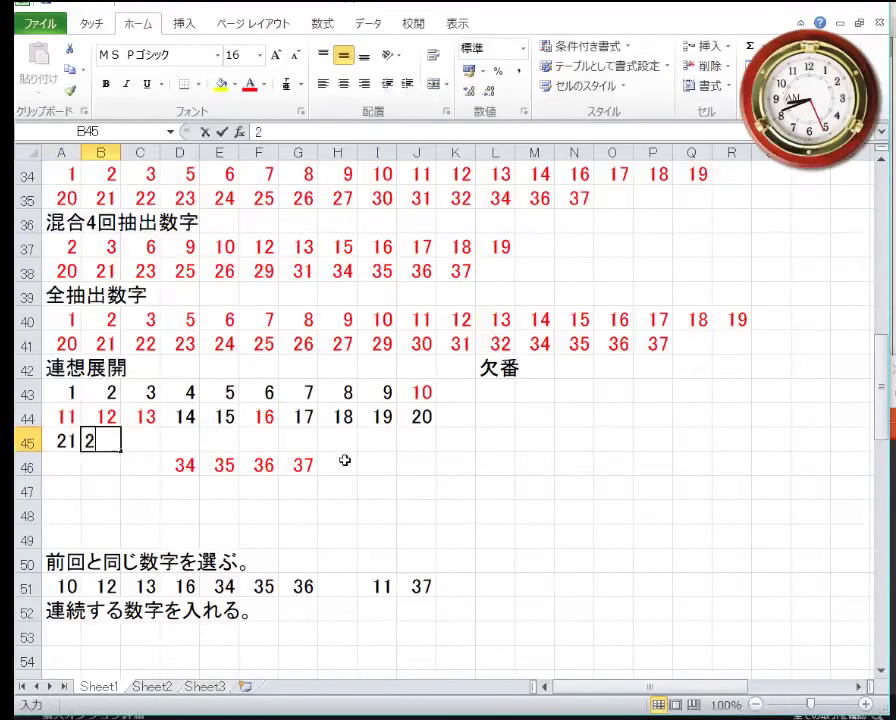
{"action": "key", "text": "Right"}
{"action": "type", "text": "23"}
{"action": "key", "text": "Right"}
{"action": "type", "text": "24"}
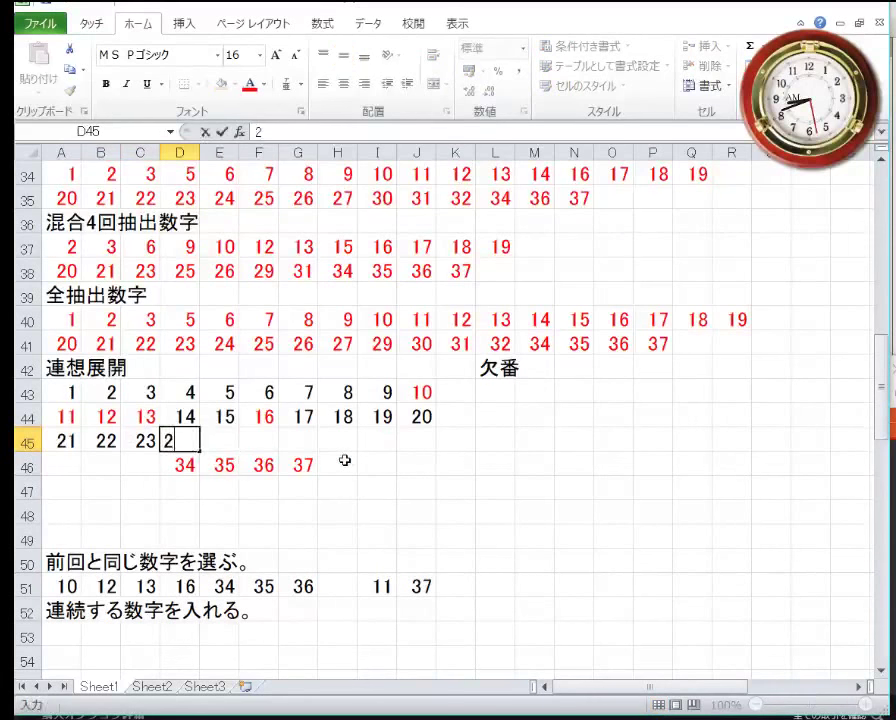
{"action": "key", "text": "Right"}
{"action": "type", "text": "25"}
Step: Complete row 45 with 26, 27, 28, 29 and 30 in F45:J45
{"action": "key", "text": "Right"}
{"action": "type", "text": "26"}
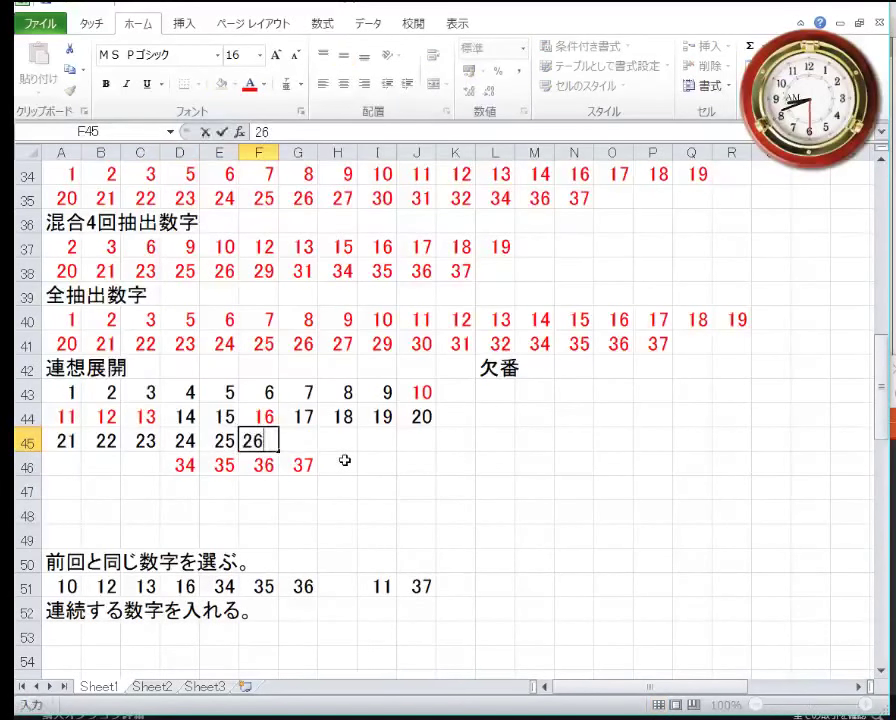
{"action": "key", "text": "Right"}
{"action": "type", "text": "27"}
{"action": "key", "text": "Right"}
{"action": "type", "text": "28"}
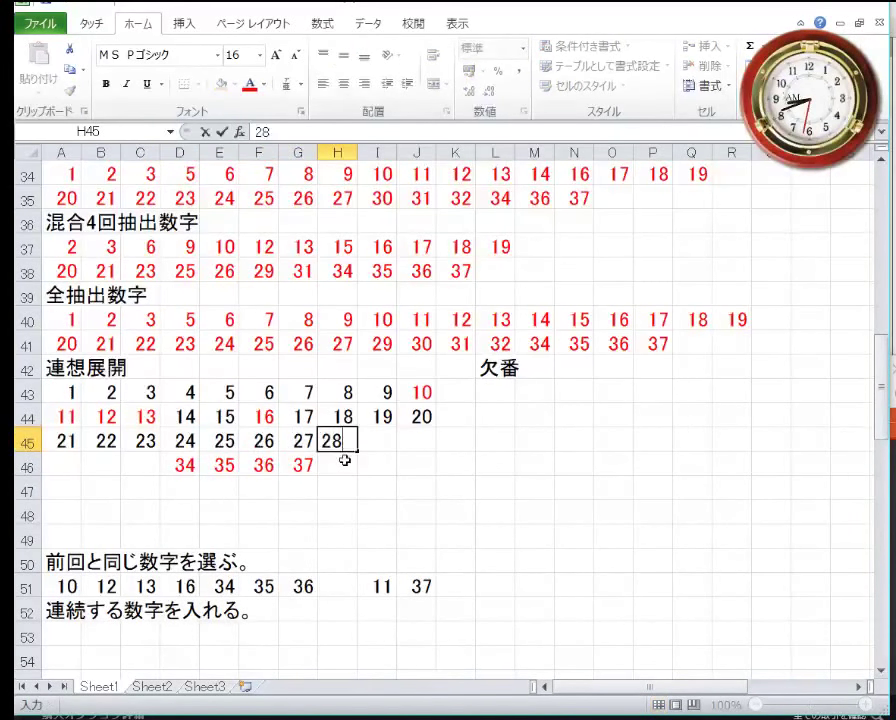
{"action": "key", "text": "Right"}
{"action": "type", "text": "29"}
{"action": "key", "text": "Right"}
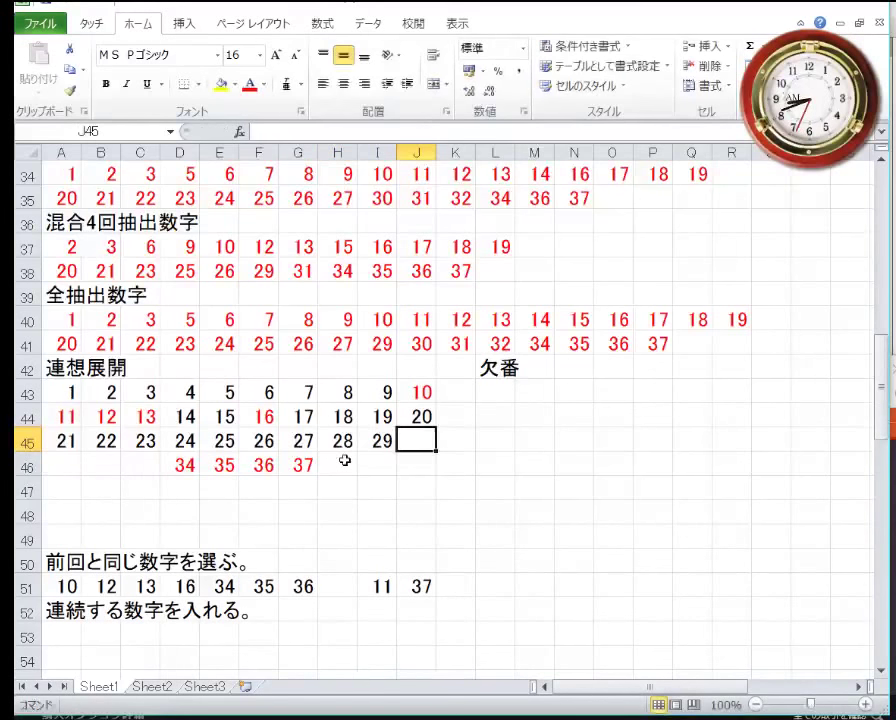
{"action": "type", "text": "30"}
{"action": "key", "text": "Return"}
Step: Fill the start of row 46 with 31, 32 and 33 in A46:C46, before the red 34
{"action": "key", "text": "Left"}
{"action": "key", "text": "Left"}
{"action": "key", "text": "Left"}
{"action": "key", "text": "Left"}
{"action": "key", "text": "Left"}
{"action": "key", "text": "Left"}
{"action": "key", "text": "Left"}
{"action": "key", "text": "Left"}
{"action": "key", "text": "Left"}
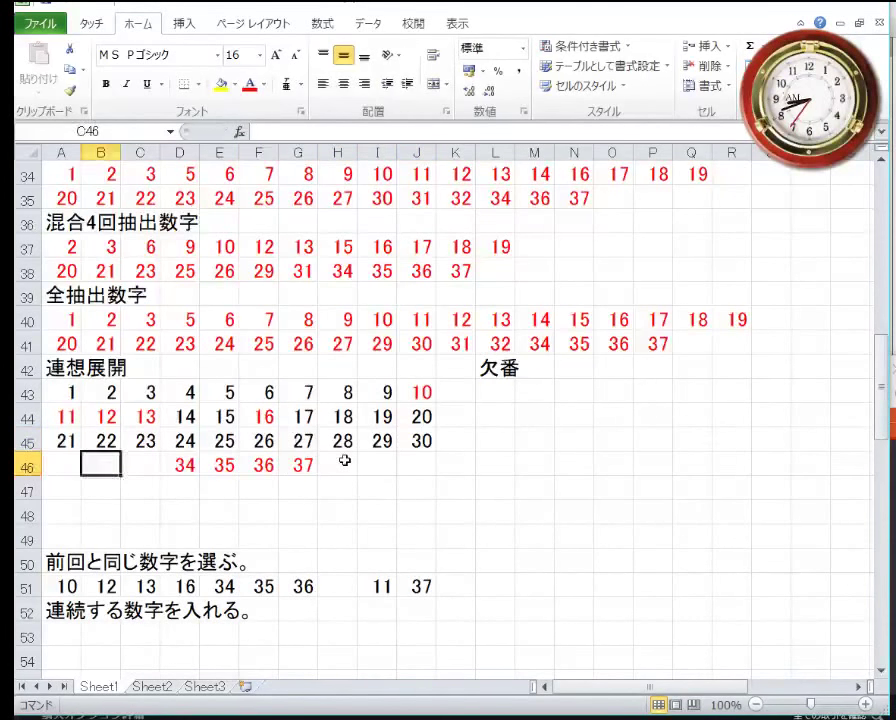
{"action": "type", "text": "31"}
{"action": "key", "text": "Right"}
{"action": "type", "text": "32"}
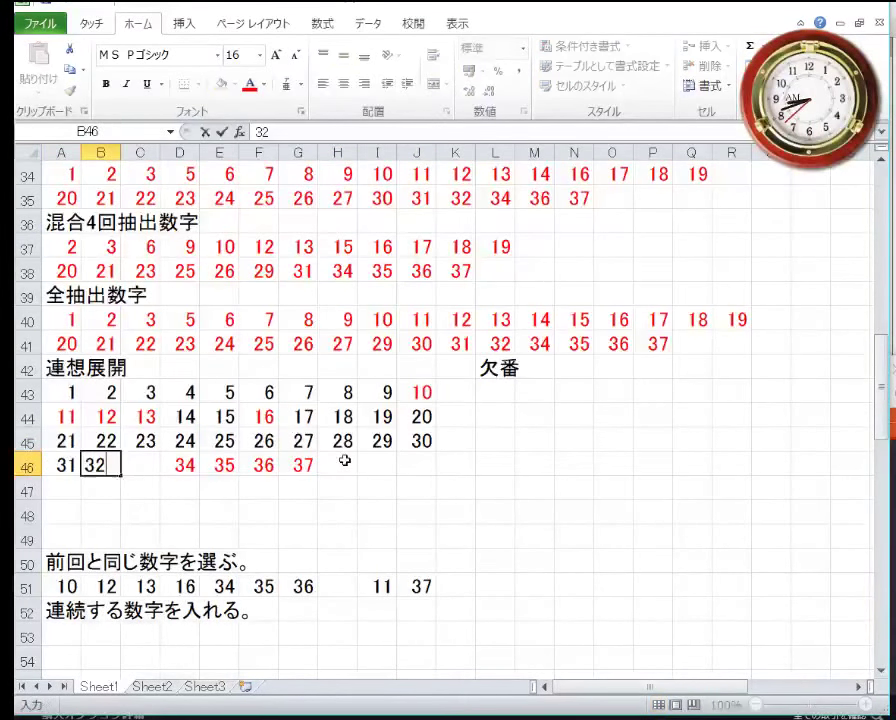
{"action": "key", "text": "Right"}
{"action": "type", "text": "3"}
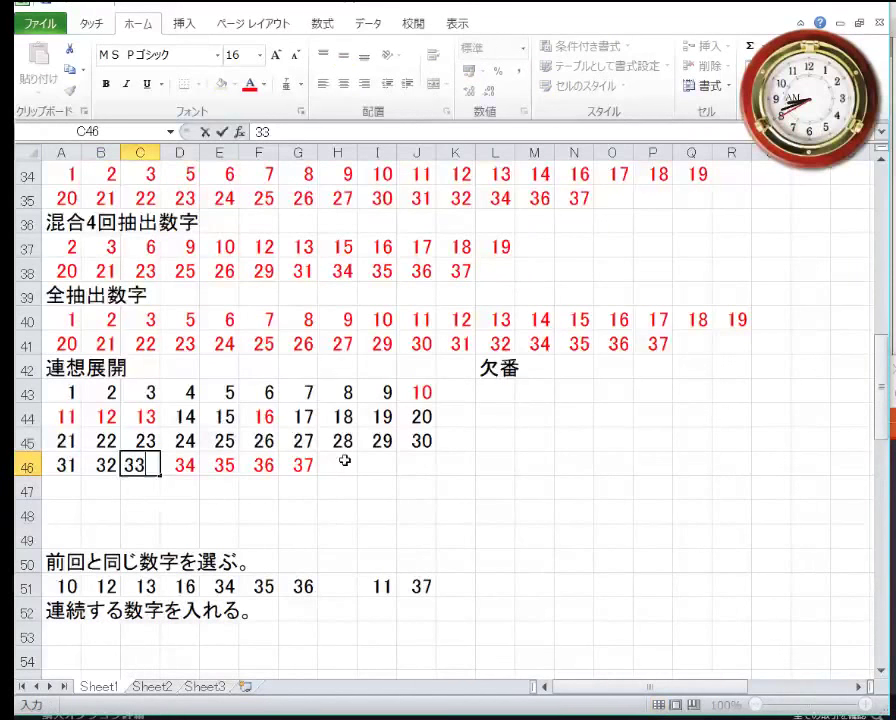
{"action": "key", "text": "Return"}
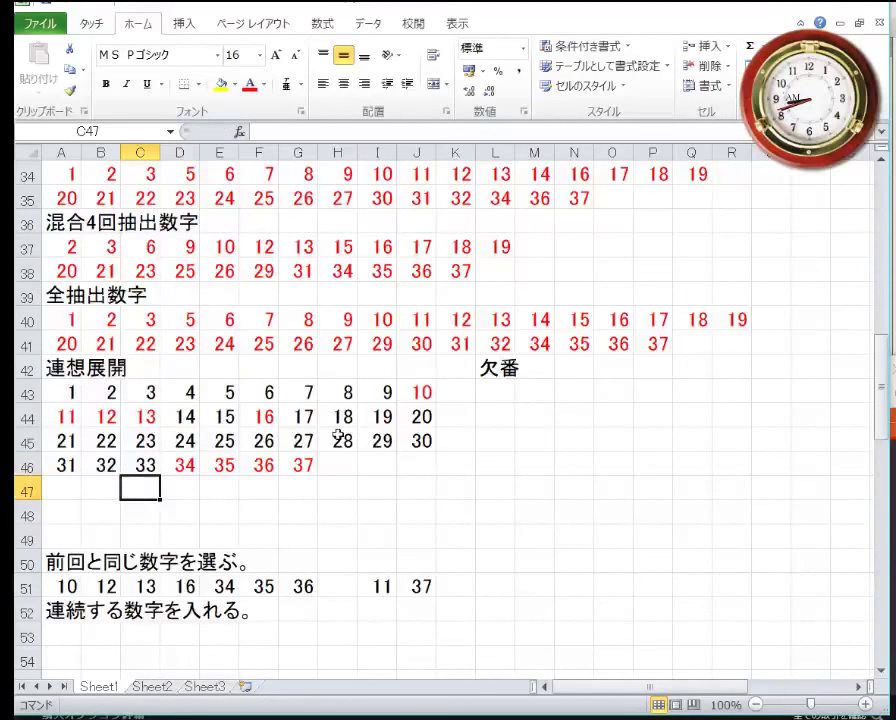
Step: Change the font colour of 8, 9, 18, 19, 28 and 29 in H43:I45 to orange
{"action": "left_click_drag", "start_coordinate": [343, 398], "coordinate": [375, 440]}
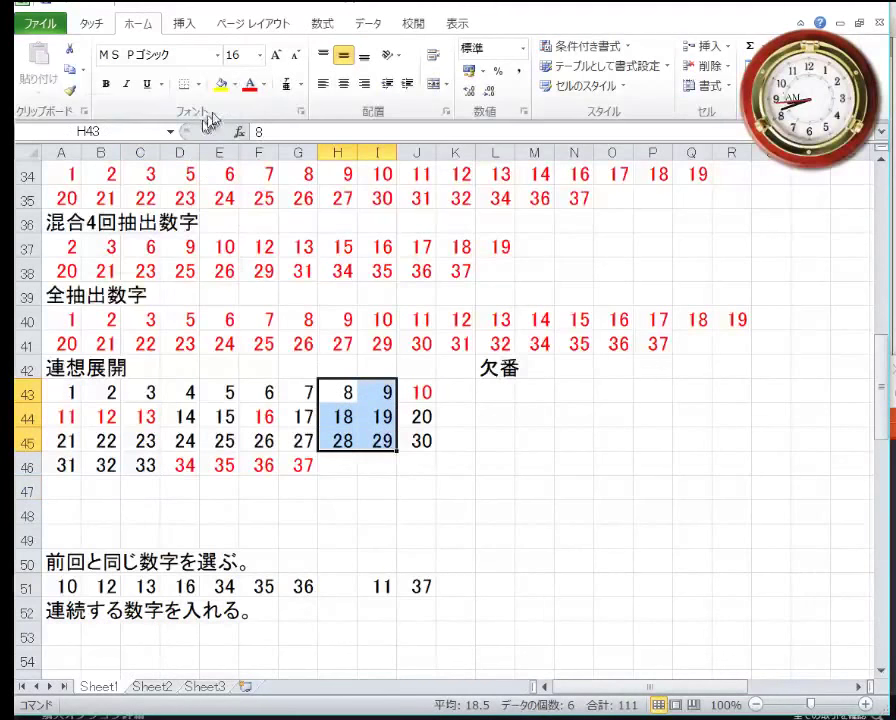
{"action": "left_click", "coordinate": [238, 84]}
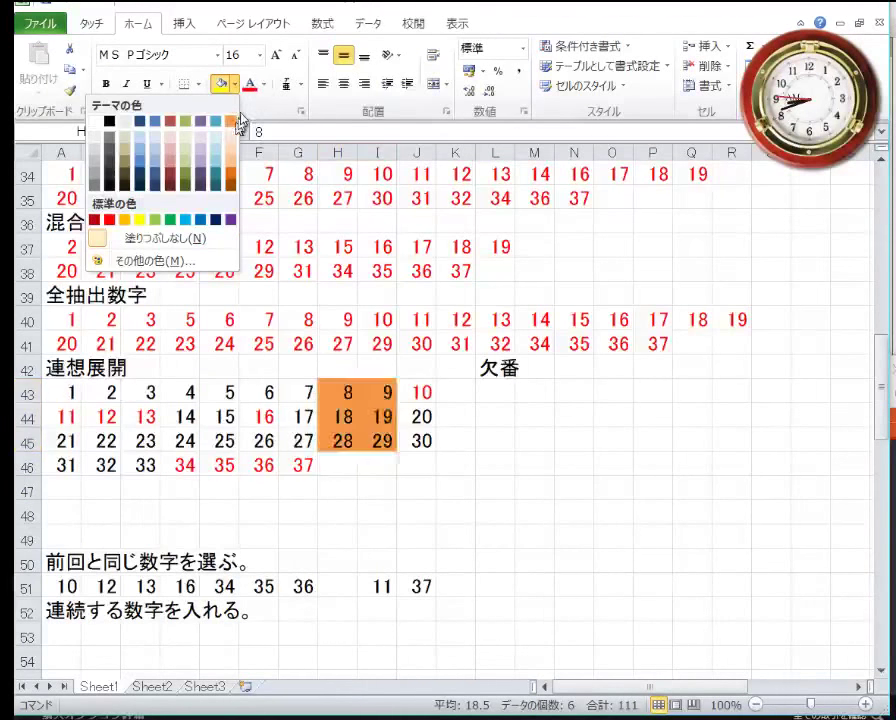
{"action": "left_click", "coordinate": [261, 86]}
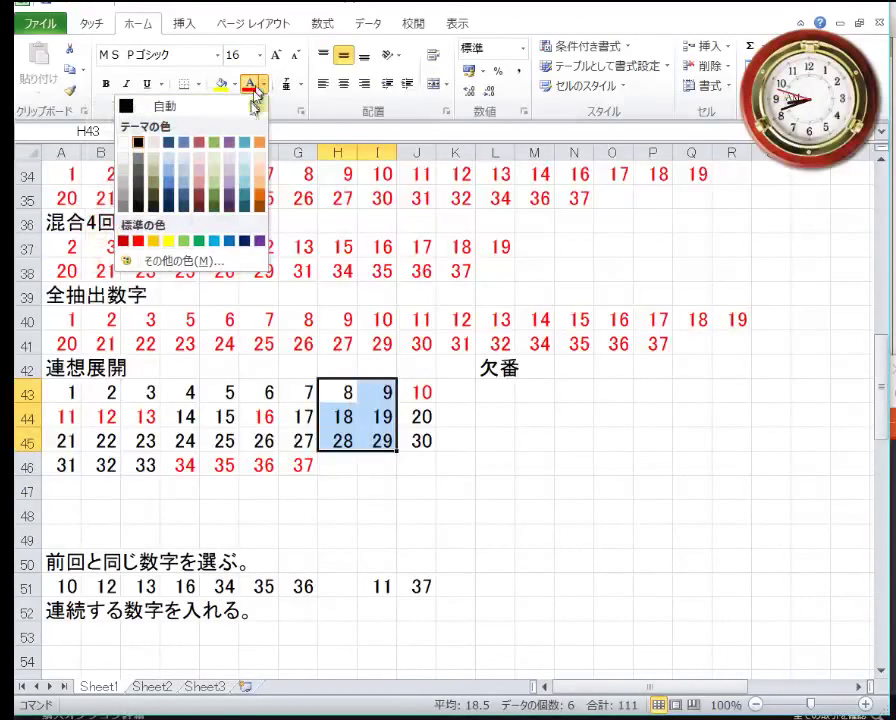
{"action": "left_click", "coordinate": [260, 165]}
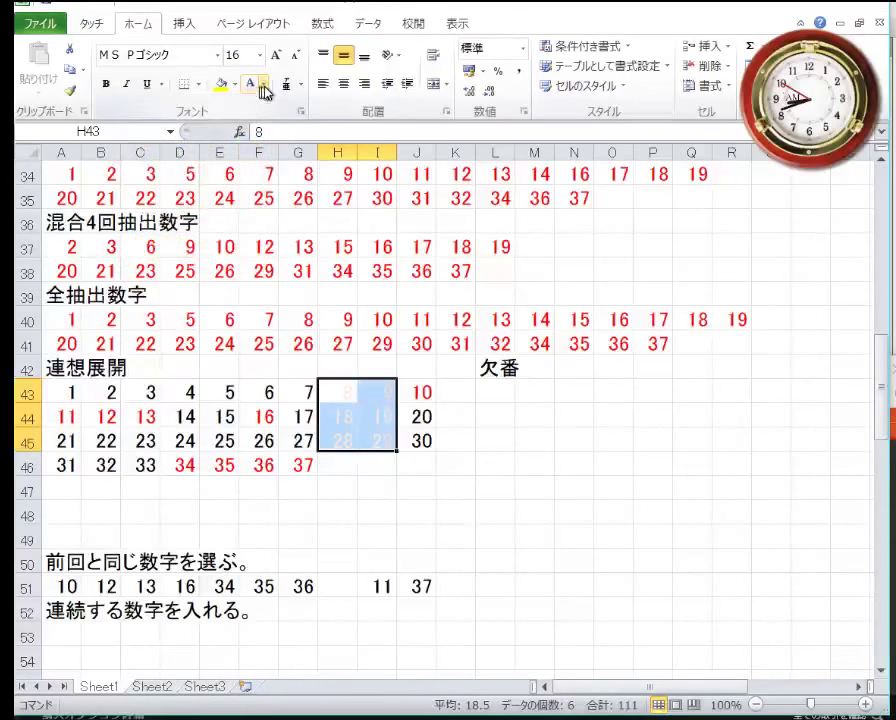
{"action": "left_click", "coordinate": [263, 86]}
{"action": "left_click", "coordinate": [260, 150]}
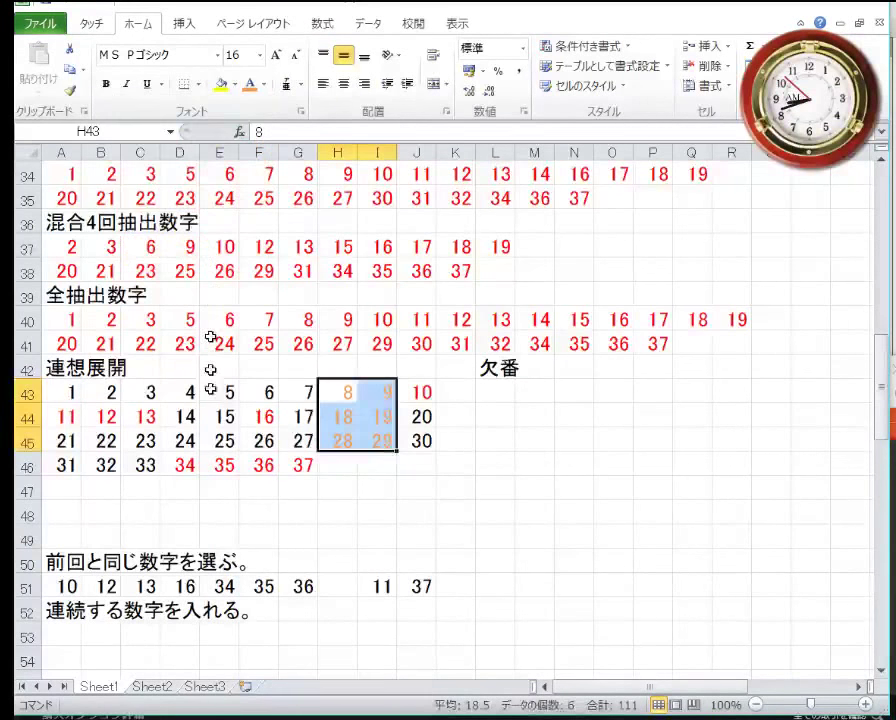
{"action": "left_click", "coordinate": [215, 390]}
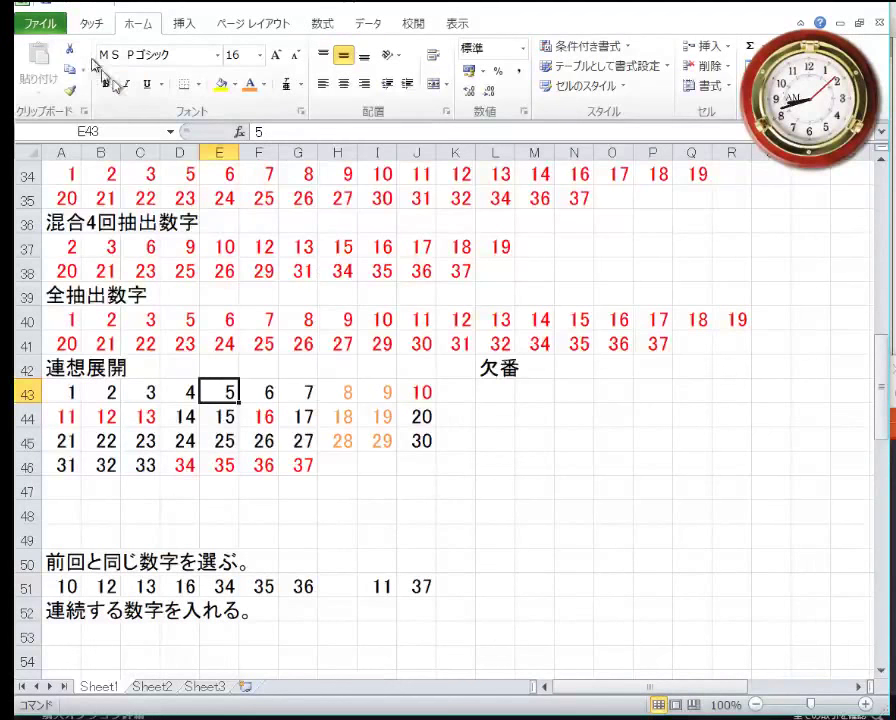
Step: Copy 1, 2 and 3 from A40:C40 and paste them as black plain values at A53, under 連続する数字を入れる。
{"action": "scroll", "coordinate": [280, 296], "scroll_direction": "down", "scroll_amount": 6}
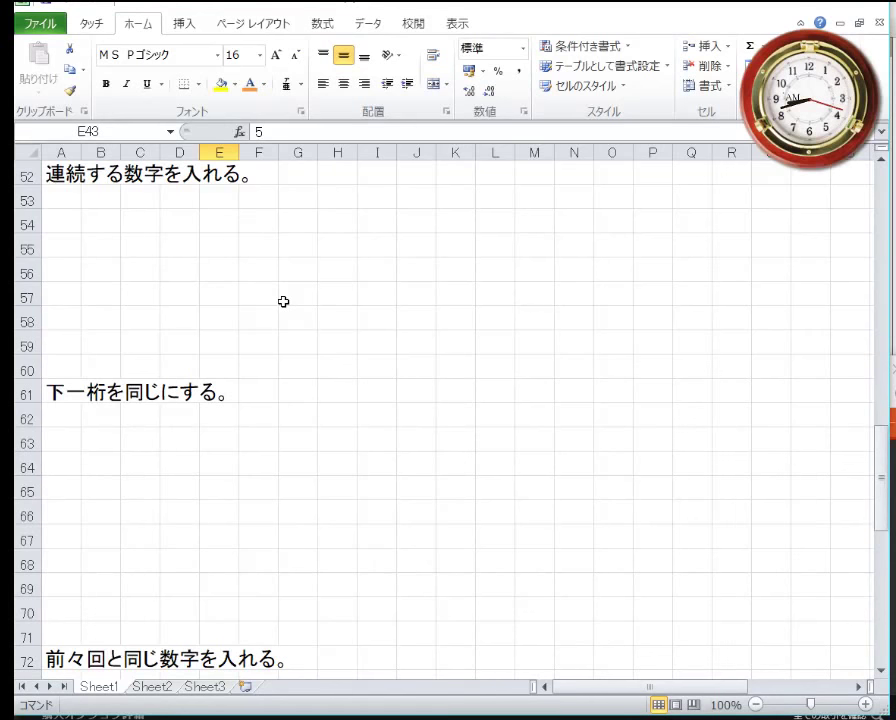
{"action": "scroll", "coordinate": [250, 340], "scroll_direction": "up", "scroll_amount": 7}
{"action": "scroll", "coordinate": [248, 328], "scroll_direction": "down", "scroll_amount": 2}
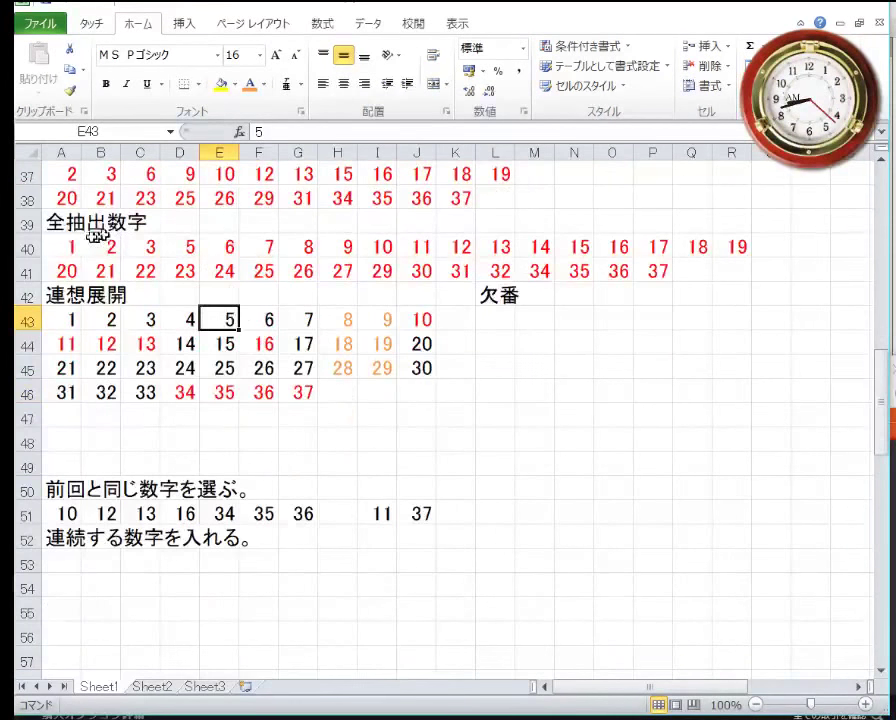
{"action": "left_click_drag", "start_coordinate": [66, 244], "coordinate": [144, 242]}
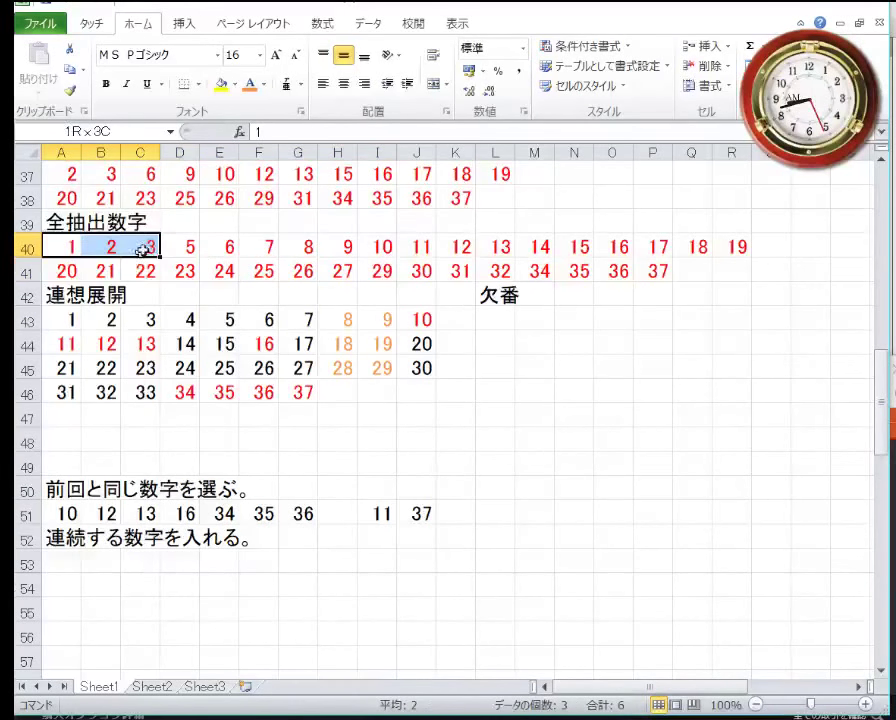
{"action": "right_click", "coordinate": [144, 242]}
{"action": "left_click", "coordinate": [60, 260]}
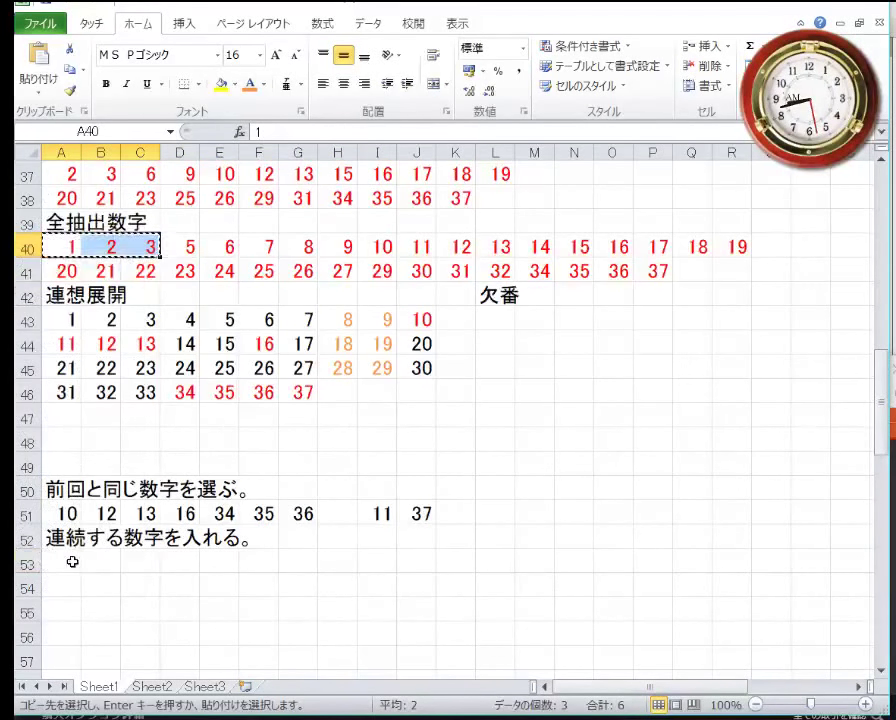
{"action": "right_click", "coordinate": [68, 562]}
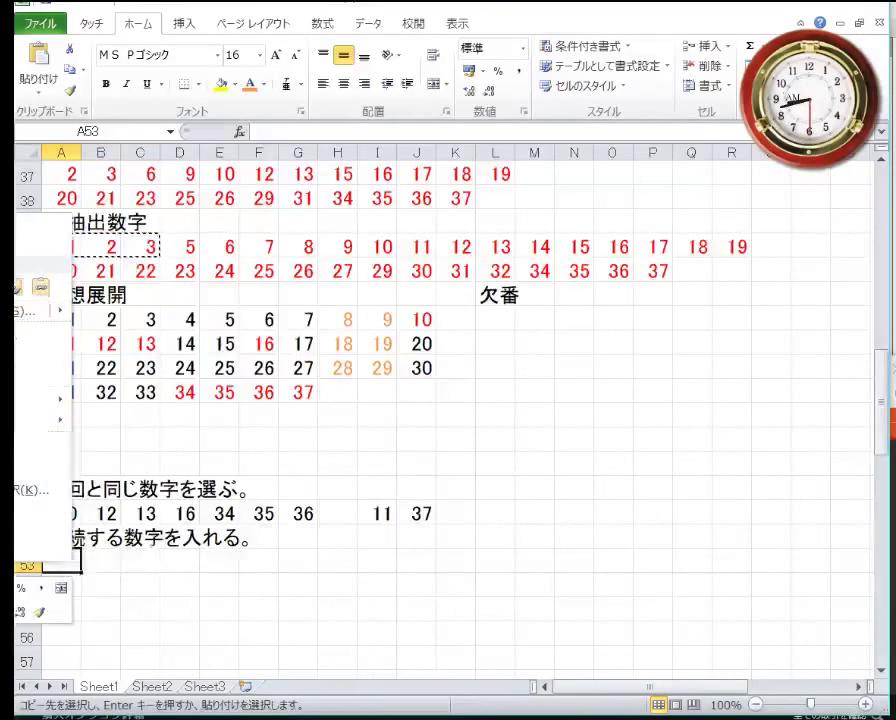
{"action": "left_click", "coordinate": [16, 286]}
Step: Copy the run 5 to 19 from D40:R40 and paste it as plain values starting at A54
{"action": "left_click_drag", "start_coordinate": [193, 246], "coordinate": [738, 244]}
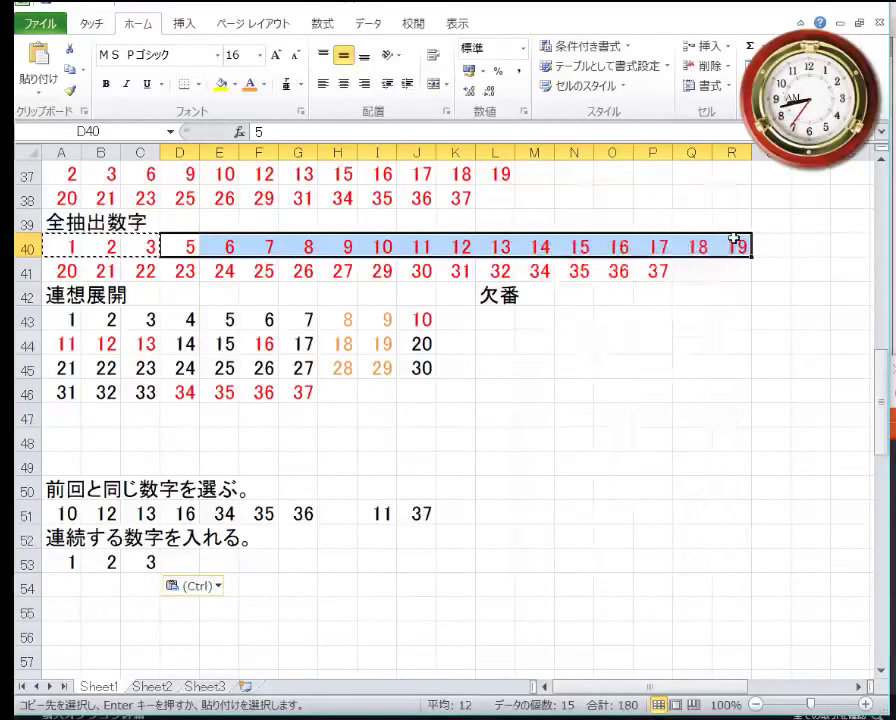
{"action": "right_click", "coordinate": [738, 244]}
{"action": "left_click", "coordinate": [692, 262]}
{"action": "right_click", "coordinate": [70, 588]}
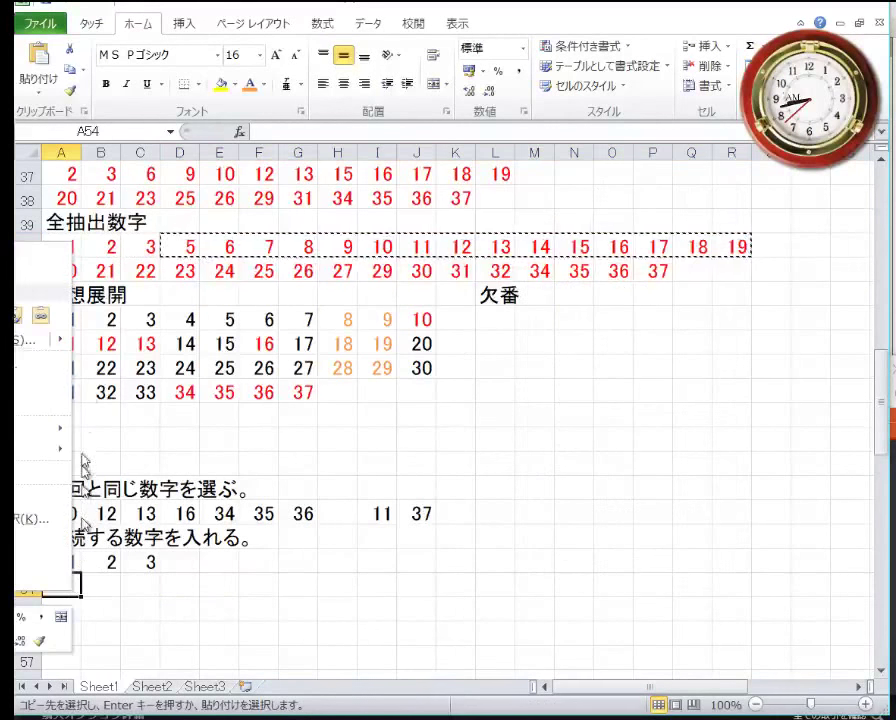
{"action": "key", "text": "v"}
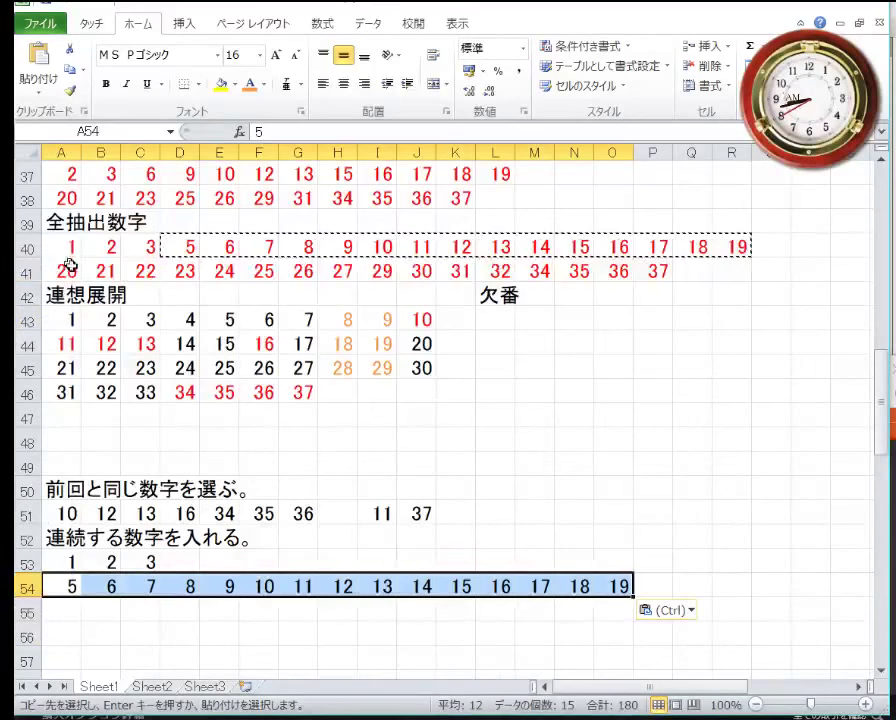
Step: Copy the run 20 to 27 from A41:H41 and paste it as plain values starting at A55
{"action": "left_click_drag", "start_coordinate": [70, 266], "coordinate": [344, 284]}
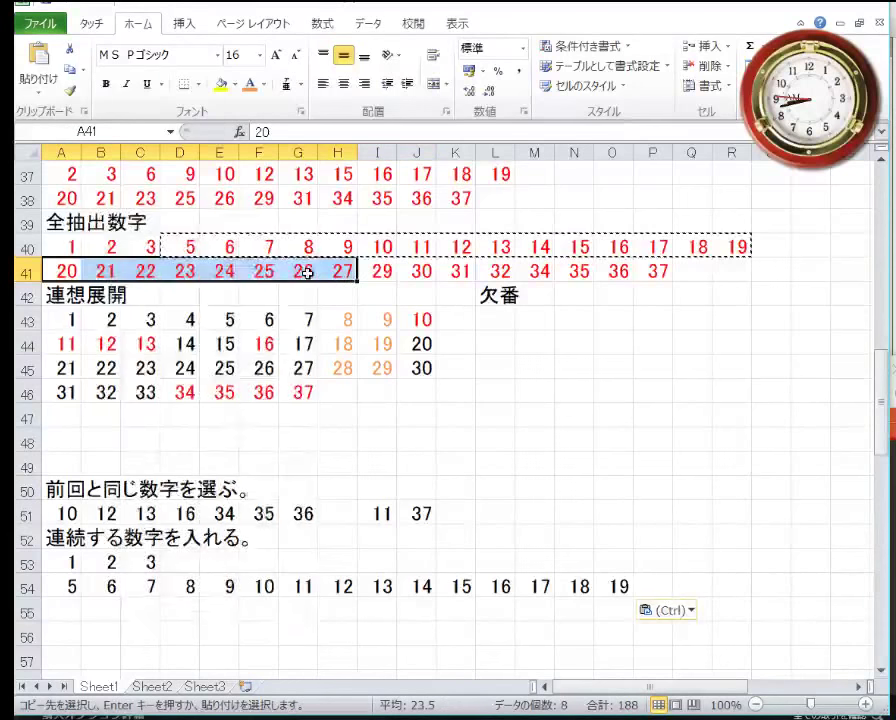
{"action": "right_click", "coordinate": [103, 282]}
{"action": "left_click", "coordinate": [270, 305]}
{"action": "left_click", "coordinate": [60, 609]}
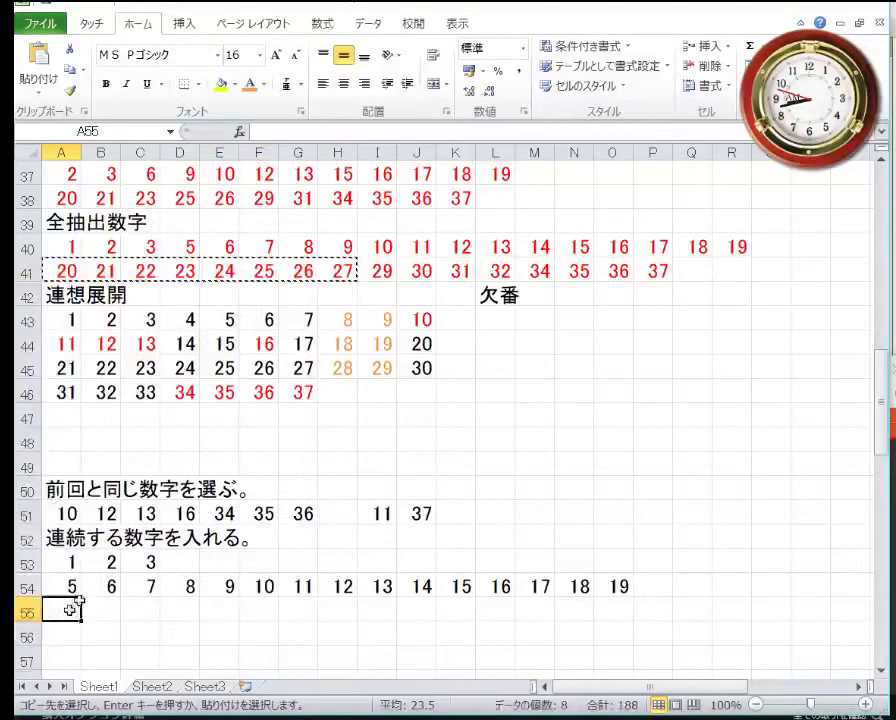
{"action": "right_click", "coordinate": [60, 609]}
{"action": "left_click", "coordinate": [35, 340]}
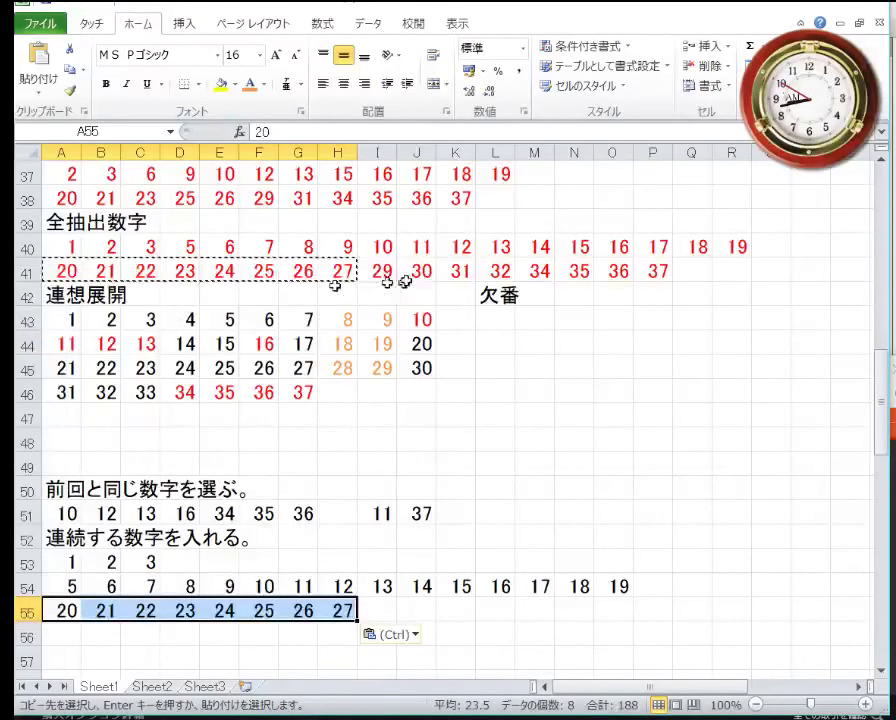
Step: Copy the numbers 29 to 37 from I41:P41 and paste them as plain values starting at A56
{"action": "left_click_drag", "start_coordinate": [398, 278], "coordinate": [655, 271]}
{"action": "right_click", "coordinate": [655, 271]}
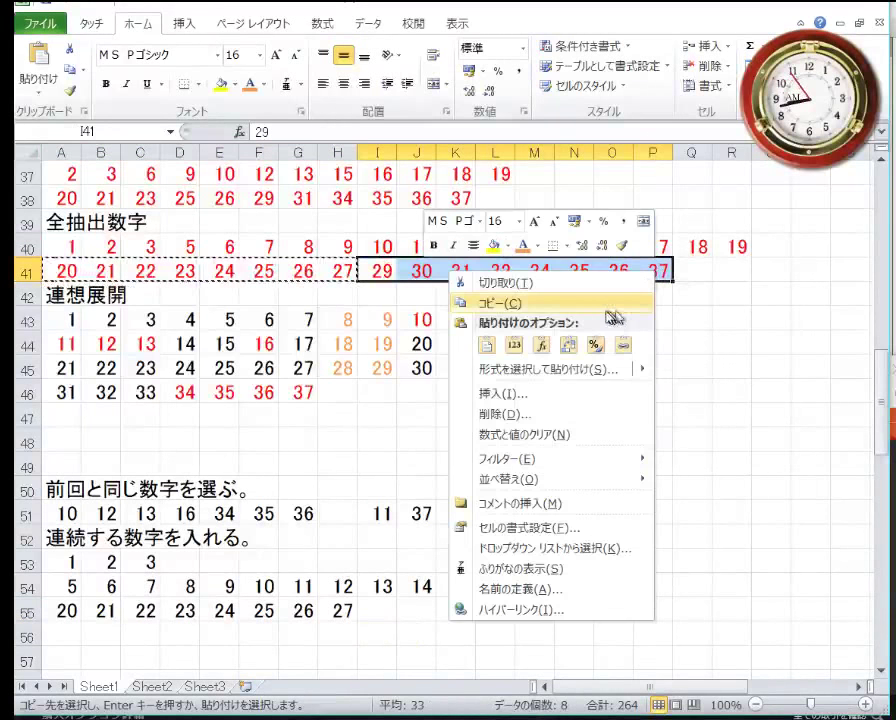
{"action": "left_click", "coordinate": [578, 305]}
{"action": "right_click", "coordinate": [76, 645]}
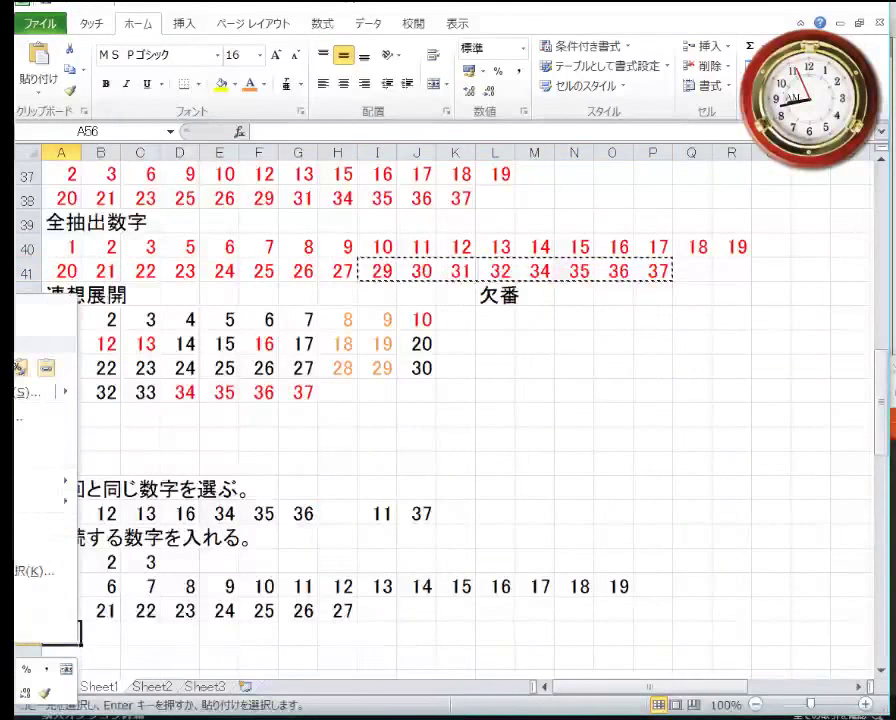
{"action": "left_click", "coordinate": [46, 368]}
Step: Enter 1, 11, 21 and 31 in A62:D62, under 下一桁を同じにする。
{"action": "scroll", "coordinate": [83, 458], "scroll_direction": "down", "scroll_amount": 3}
{"action": "left_click", "coordinate": [59, 565]}
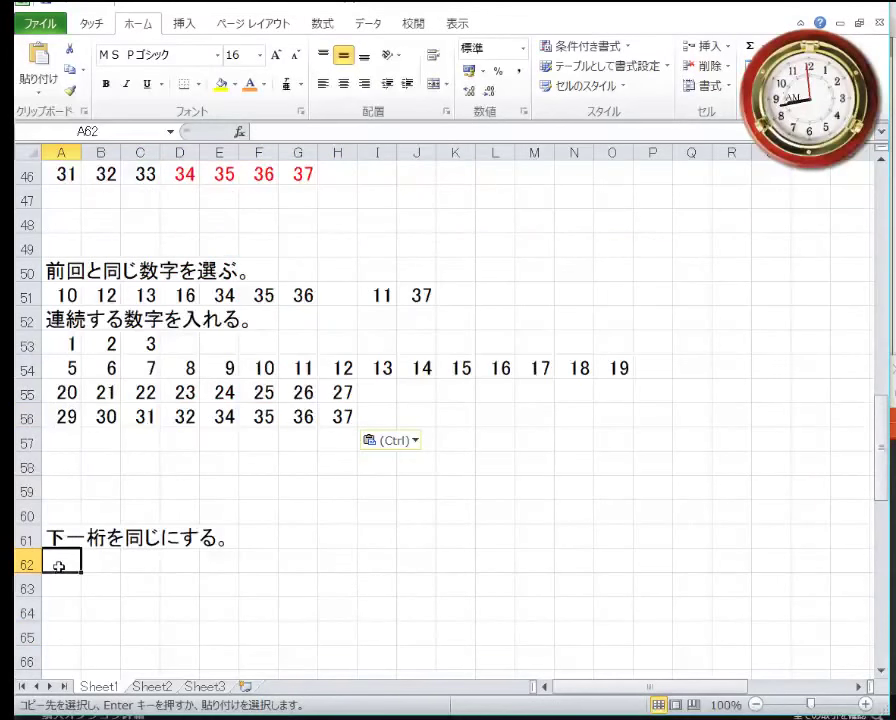
{"action": "scroll", "coordinate": [126, 456], "scroll_direction": "up", "scroll_amount": 2}
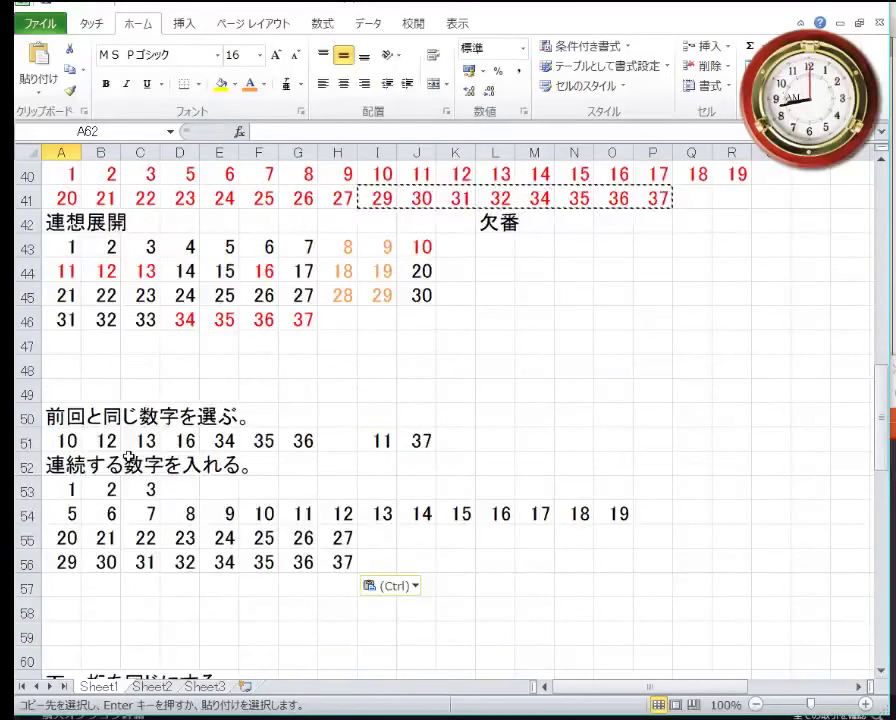
{"action": "scroll", "coordinate": [128, 457], "scroll_direction": "down", "scroll_amount": 2}
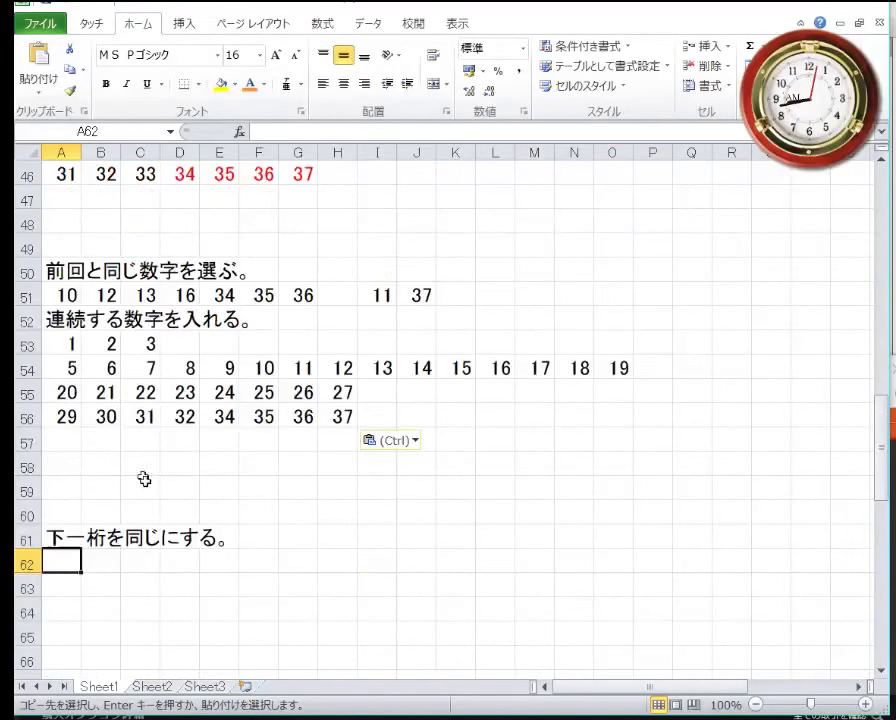
{"action": "type", "text": "1"}
{"action": "key", "text": "Tab"}
{"action": "type", "text": "1"}
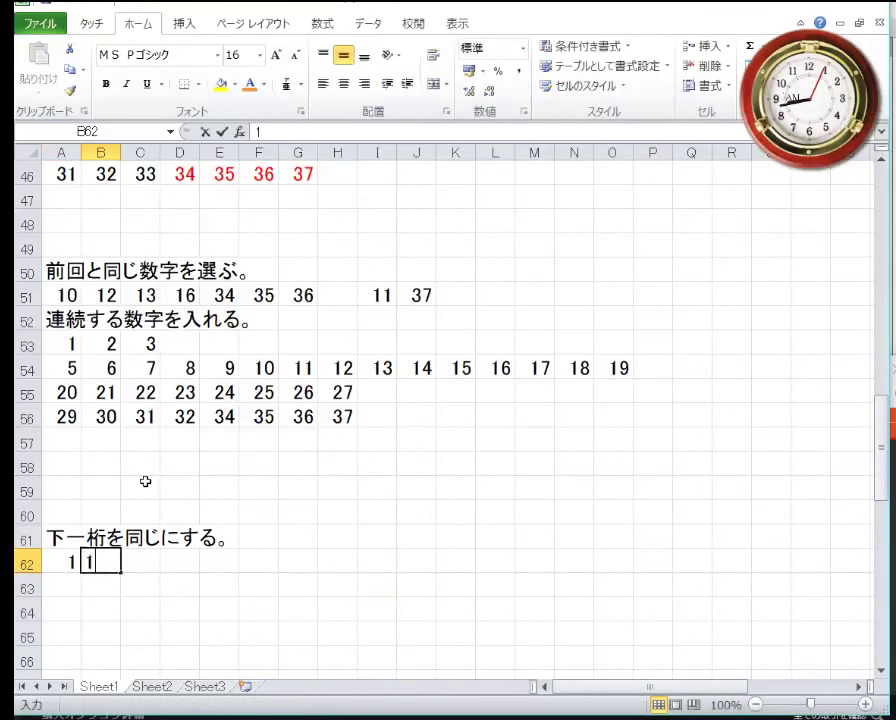
{"action": "type", "text": "1"}
{"action": "key", "text": "Tab"}
{"action": "type", "text": "21"}
{"action": "key", "text": "Tab"}
{"action": "type", "text": "31"}
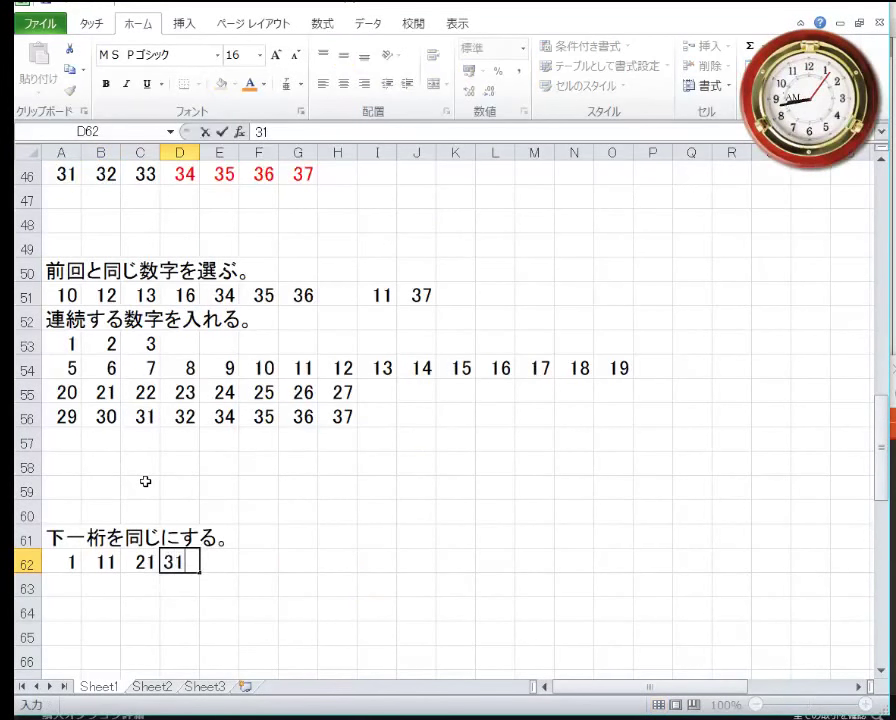
{"action": "key", "text": "Up"}
Step: Review the extracted number lists and the 連想展開 grid above, and the still empty sections from 前々回と同じ数字を入れる。 down
{"action": "key", "text": "Up"}
{"action": "key", "text": "Up"}
{"action": "key", "text": "Up"}
{"action": "key", "text": "Up"}
{"action": "key", "text": "Up"}
{"action": "key", "text": "Up"}
{"action": "key", "text": "Up"}
{"action": "key", "text": "Up"}
{"action": "key", "text": "Up"}
{"action": "key", "text": "Up"}
{"action": "key", "text": "Up"}
{"action": "key", "text": "Up"}
{"action": "key", "text": "Up"}
{"action": "key", "text": "Up"}
{"action": "key", "text": "Up"}
{"action": "key", "text": "Up"}
{"action": "key", "text": "Up"}
{"action": "key", "text": "Up"}
{"action": "key", "text": "Up"}
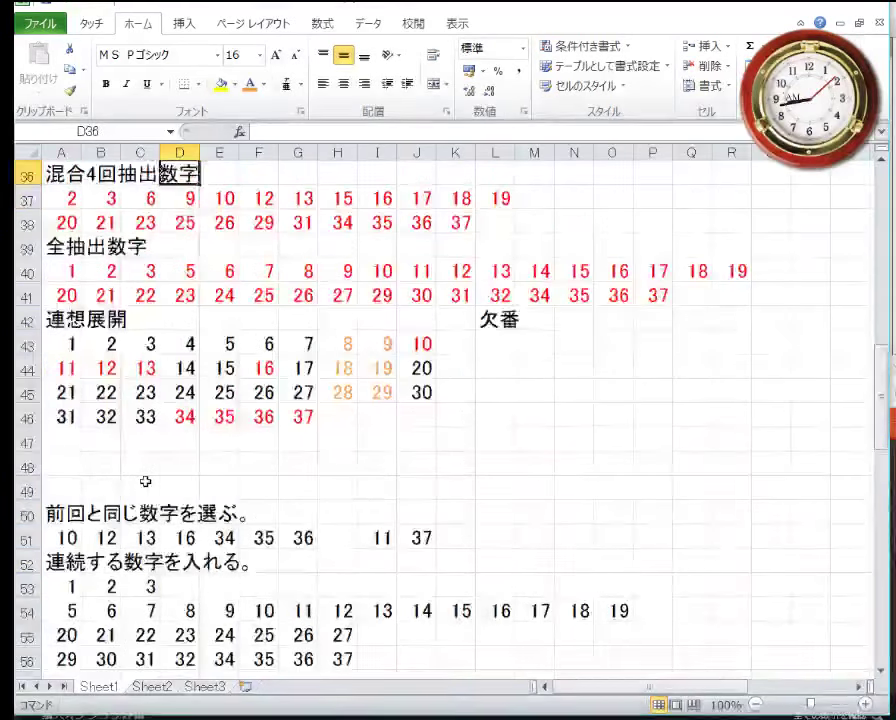
{"action": "key", "text": "Down"}
{"action": "key", "text": "Down"}
{"action": "key", "text": "Down"}
{"action": "key", "text": "Down"}
{"action": "key", "text": "Down"}
{"action": "key", "text": "Down"}
{"action": "key", "text": "Down"}
{"action": "key", "text": "Down"}
{"action": "key", "text": "Down"}
{"action": "key", "text": "Down"}
{"action": "key", "text": "Down"}
{"action": "key", "text": "Down"}
{"action": "key", "text": "Down"}
{"action": "key", "text": "Down"}
{"action": "key", "text": "Down"}
{"action": "key", "text": "Down"}
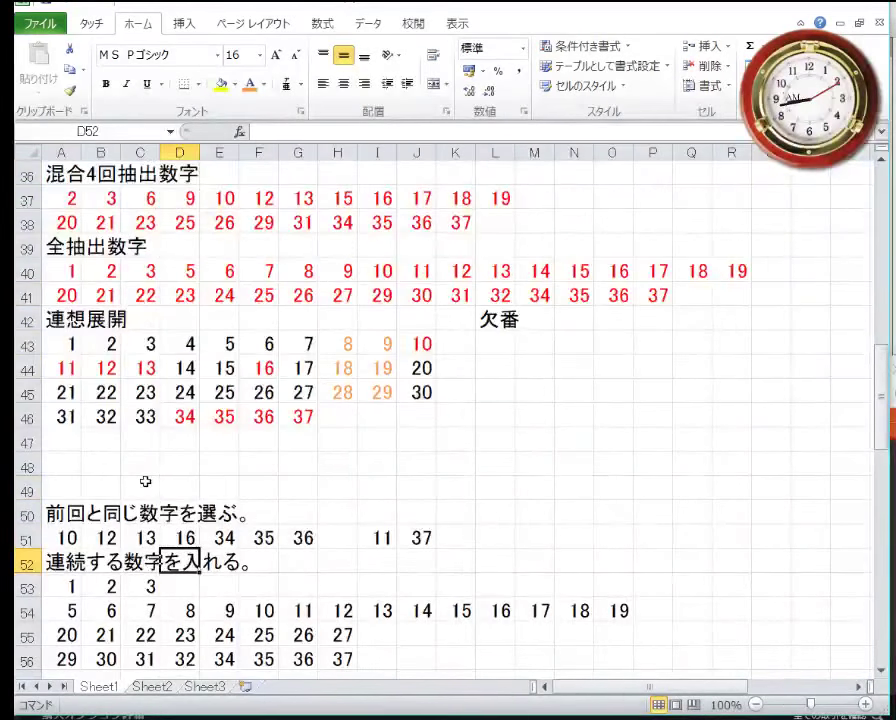
{"action": "scroll", "coordinate": [316, 440], "scroll_direction": "down", "scroll_amount": 10}
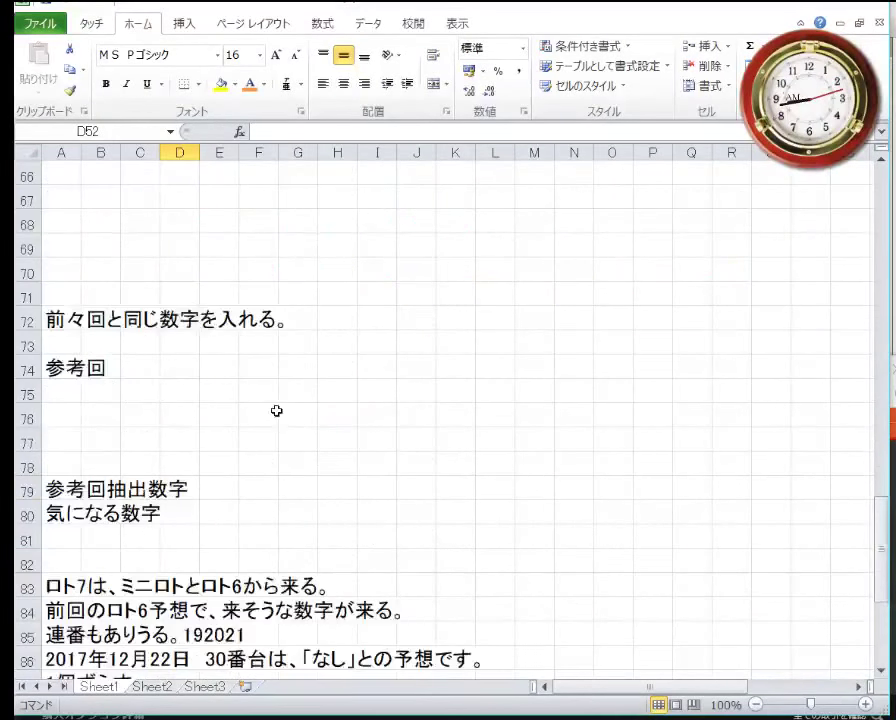
Step: Copy the draw 246 numbers from F5:O5 and paste them at A73, under 前々回と同じ数字を入れる。
{"action": "scroll", "coordinate": [276, 410], "scroll_direction": "up", "scroll_amount": 20}
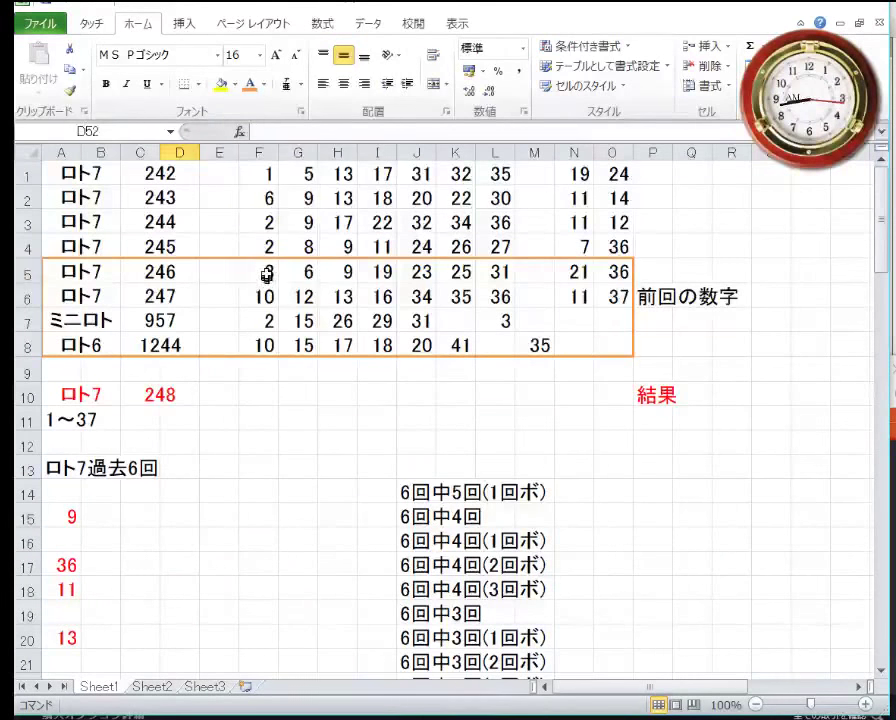
{"action": "left_click_drag", "start_coordinate": [266, 272], "coordinate": [622, 272]}
{"action": "right_click", "coordinate": [410, 278]}
{"action": "left_click", "coordinate": [560, 316]}
{"action": "scroll", "coordinate": [232, 470], "scroll_direction": "down", "scroll_amount": 7}
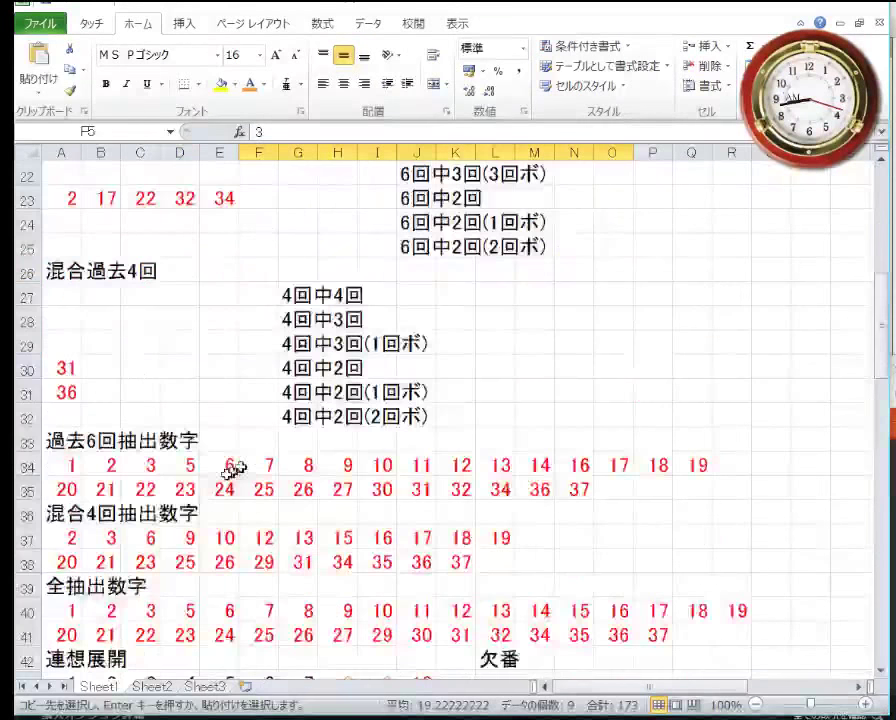
{"action": "scroll", "coordinate": [232, 470], "scroll_direction": "down", "scroll_amount": 14}
{"action": "right_click", "coordinate": [64, 396]}
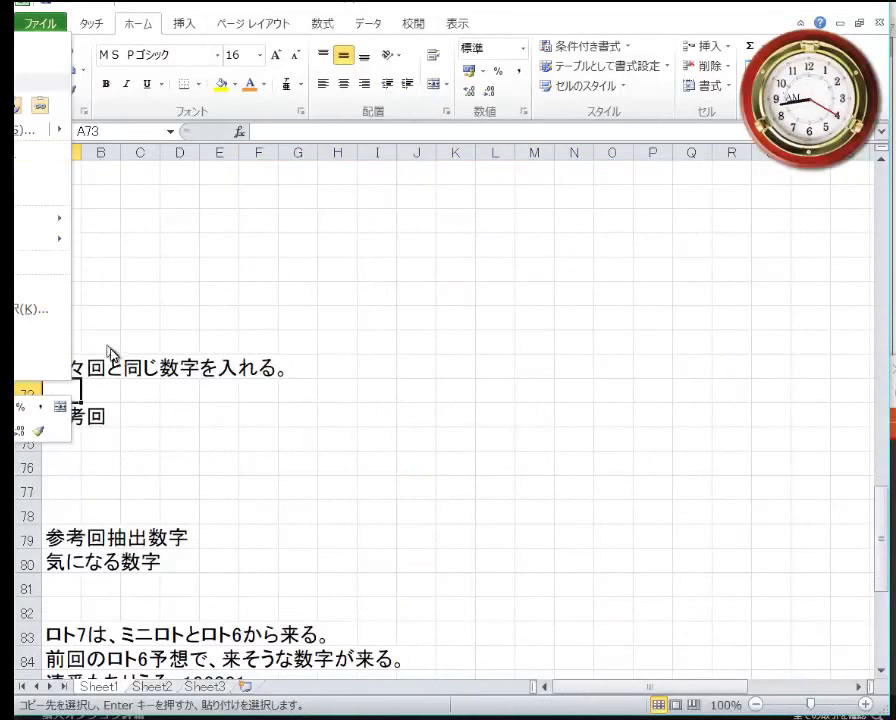
{"action": "left_click", "coordinate": [22, 91]}
Step: Copy rows 5 to 8 with the four latest draws and insert them at row 75, under 参考回
{"action": "scroll", "coordinate": [273, 343], "scroll_direction": "up", "scroll_amount": 7}
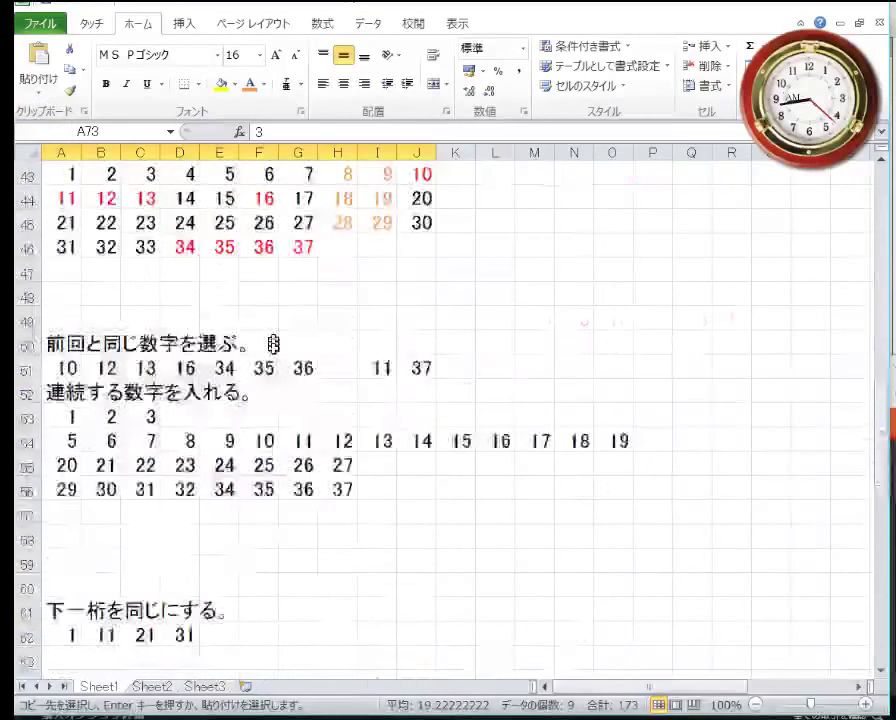
{"action": "scroll", "coordinate": [270, 350], "scroll_direction": "up", "scroll_amount": 14}
{"action": "left_click", "coordinate": [27, 272]}
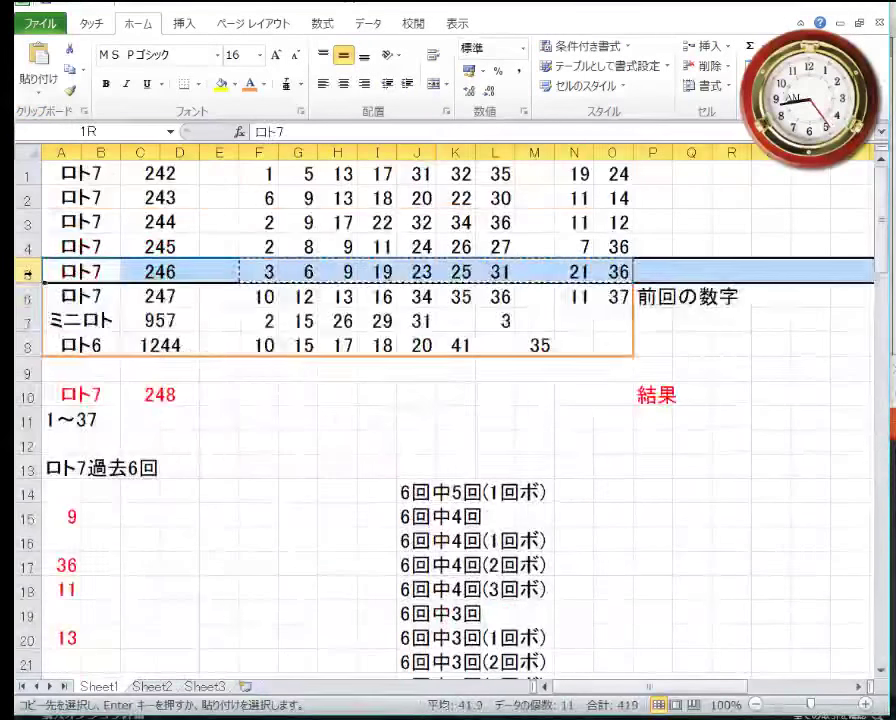
{"action": "left_click_drag", "start_coordinate": [27, 272], "coordinate": [27, 346]}
{"action": "right_click", "coordinate": [27, 300]}
{"action": "left_click", "coordinate": [120, 346]}
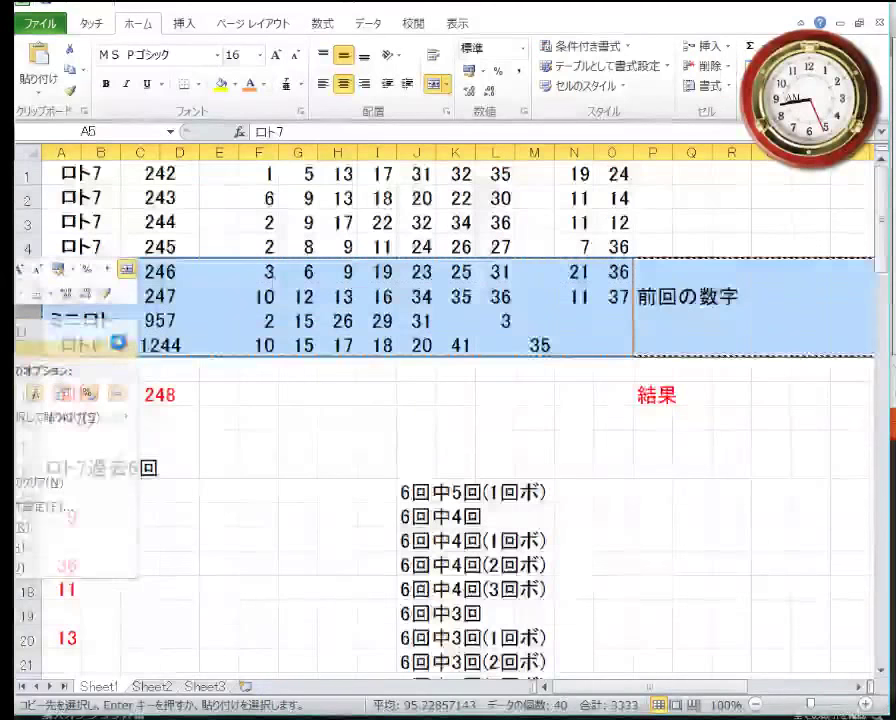
{"action": "scroll", "coordinate": [194, 410], "scroll_direction": "down", "scroll_amount": 20}
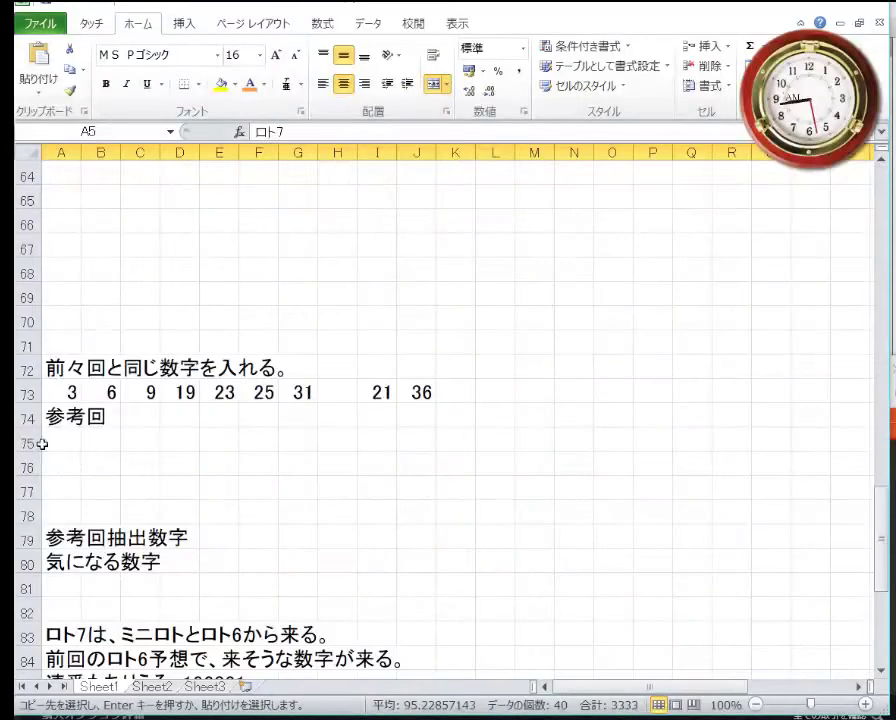
{"action": "left_click", "coordinate": [25, 440]}
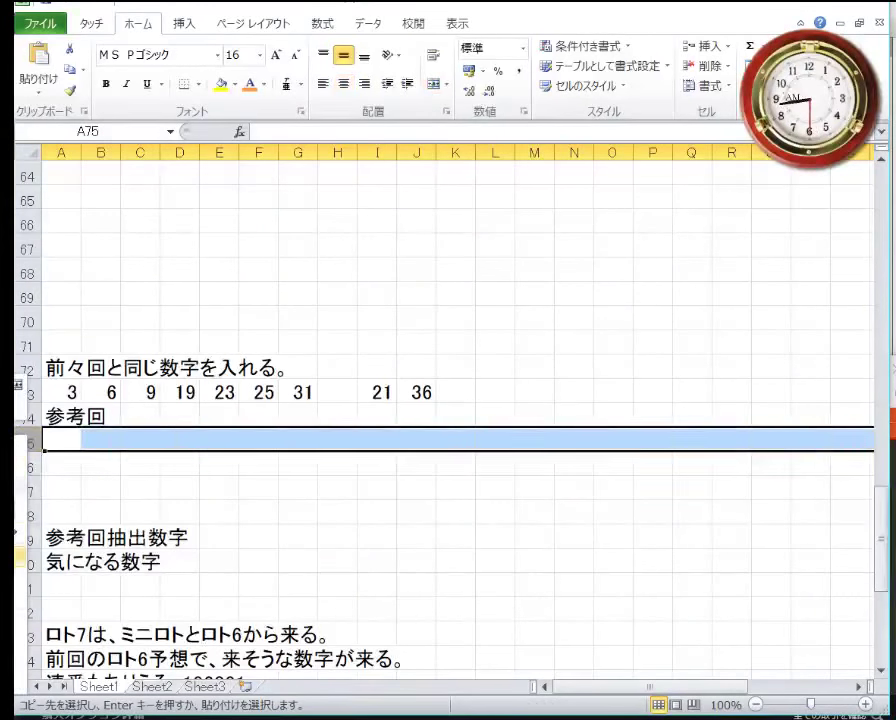
{"action": "key", "text": "ctrl+v"}
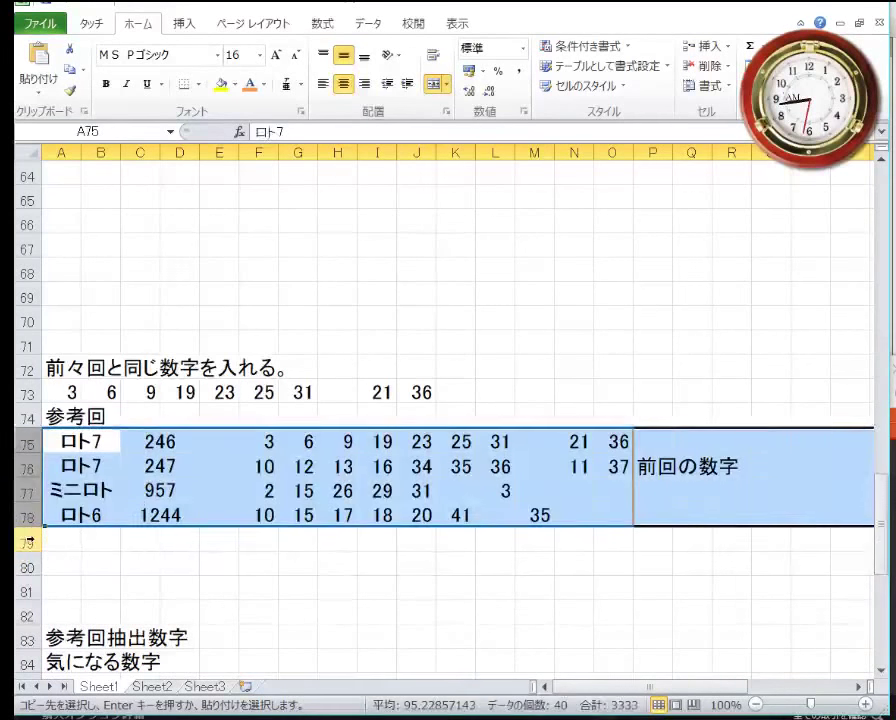
Step: Delete the four empty rows 79 to 82 between the inserted 参考回 draws and 参考回抽出数字
{"action": "key", "text": "ctrl+c"}
{"action": "left_click_drag", "start_coordinate": [43, 540], "coordinate": [43, 612]}
{"action": "right_click", "coordinate": [160, 606]}
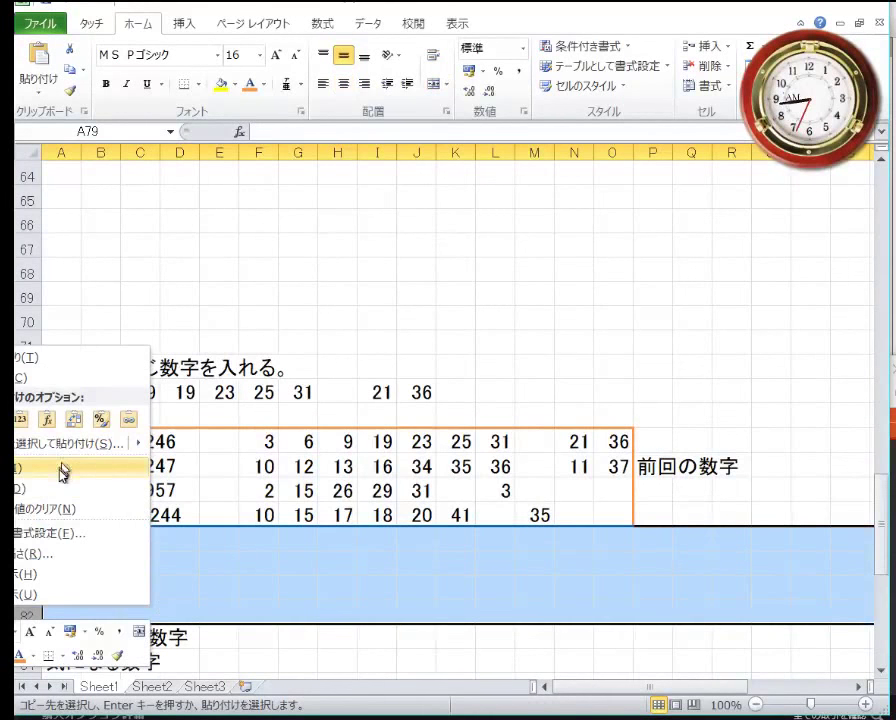
{"action": "left_click", "coordinate": [60, 487]}
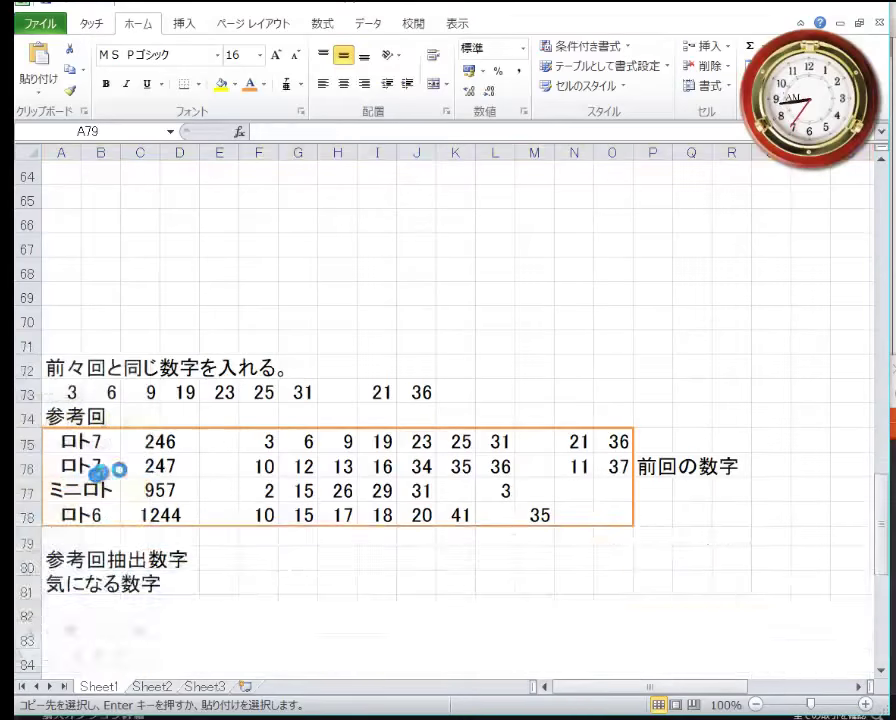
Step: Copy the 全抽出数字 rows 40 and 41 and paste them into rows 90 and 91, under the lower 全抽出数字 heading
{"action": "scroll", "coordinate": [202, 458], "scroll_direction": "up", "scroll_amount": 4}
{"action": "scroll", "coordinate": [203, 485], "scroll_direction": "down", "scroll_amount": 1}
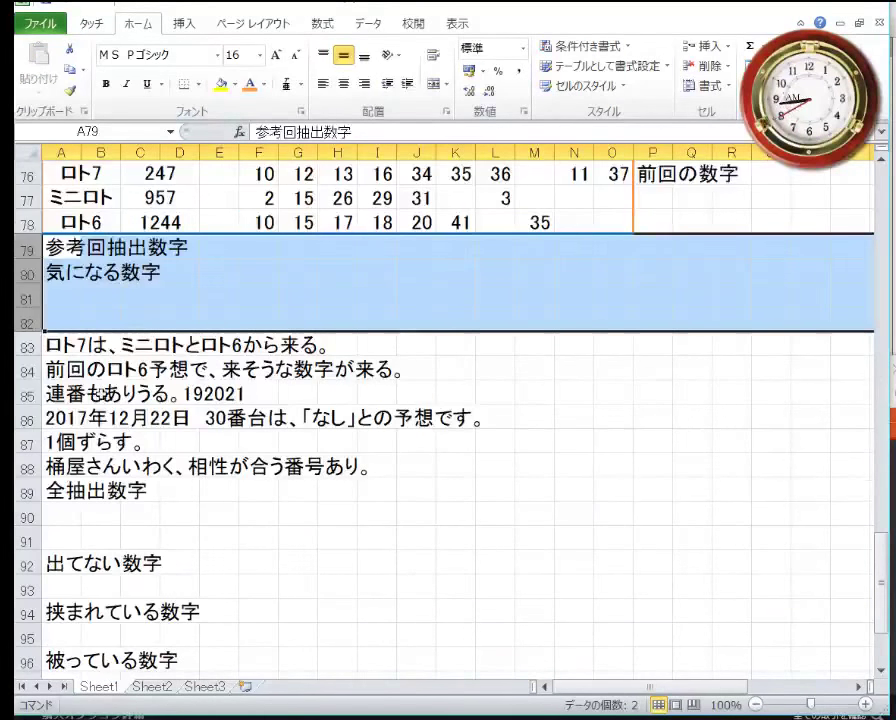
{"action": "scroll", "coordinate": [122, 420], "scroll_direction": "up", "scroll_amount": 16}
{"action": "scroll", "coordinate": [120, 400], "scroll_direction": "up", "scroll_amount": 9}
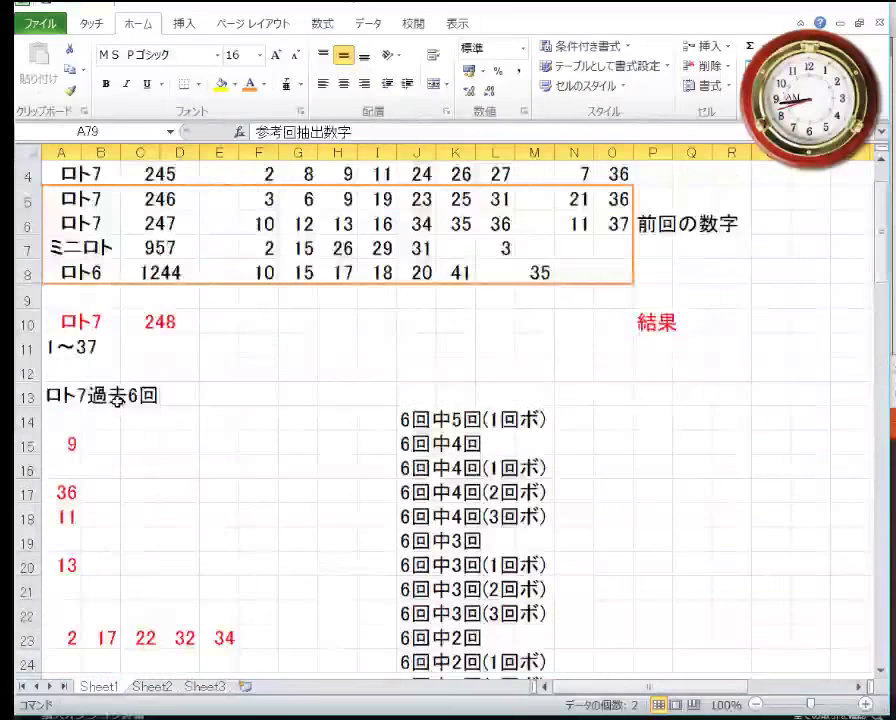
{"action": "scroll", "coordinate": [110, 420], "scroll_direction": "down", "scroll_amount": 6}
{"action": "scroll", "coordinate": [84, 439], "scroll_direction": "down", "scroll_amount": 3}
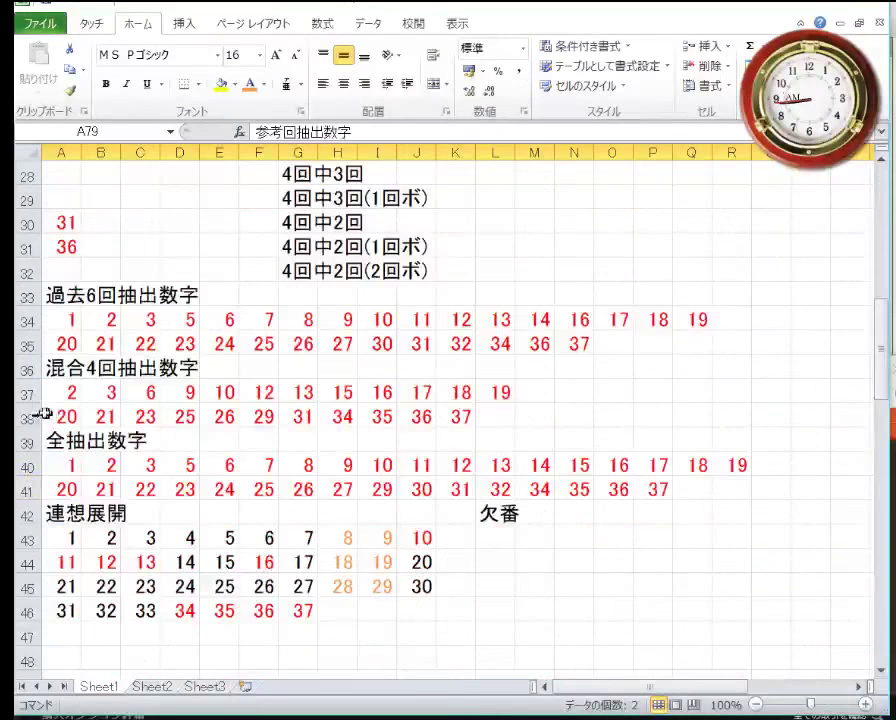
{"action": "left_click_drag", "start_coordinate": [24, 464], "coordinate": [52, 483]}
{"action": "right_click", "coordinate": [52, 483]}
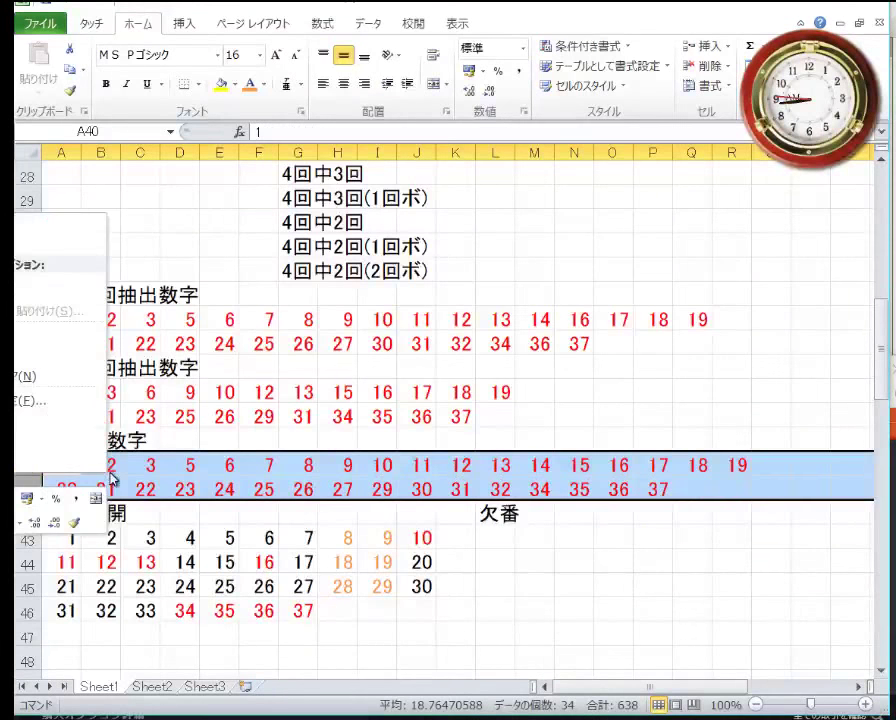
{"action": "left_click", "coordinate": [24, 248]}
{"action": "scroll", "coordinate": [147, 433], "scroll_direction": "down", "scroll_amount": 8}
{"action": "scroll", "coordinate": [147, 433], "scroll_direction": "down", "scroll_amount": 13}
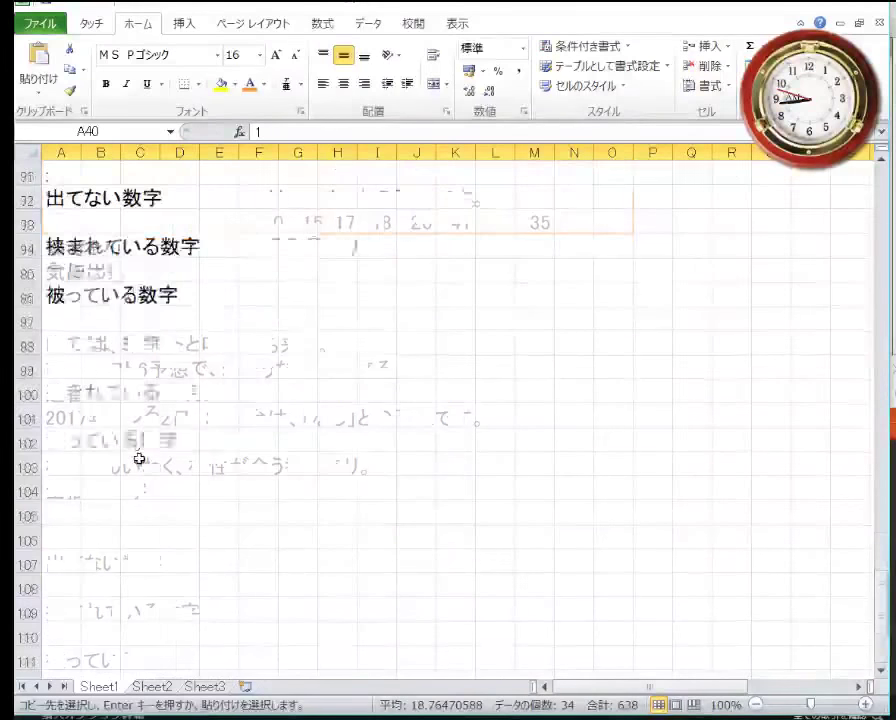
{"action": "scroll", "coordinate": [136, 456], "scroll_direction": "up", "scroll_amount": 2}
{"action": "left_click", "coordinate": [30, 295]}
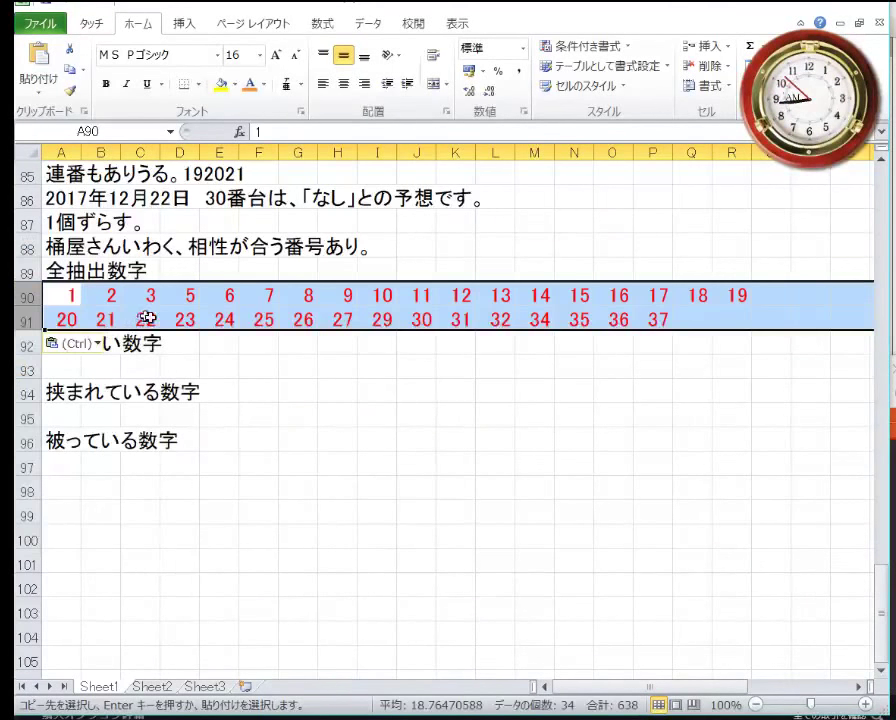
Step: Shade the numbers 2, 9, 11, 13, 17, 22, 31, 32, 34 and 36 in rows 90 and 91 light olive green
{"action": "left_click", "coordinate": [343, 296]}
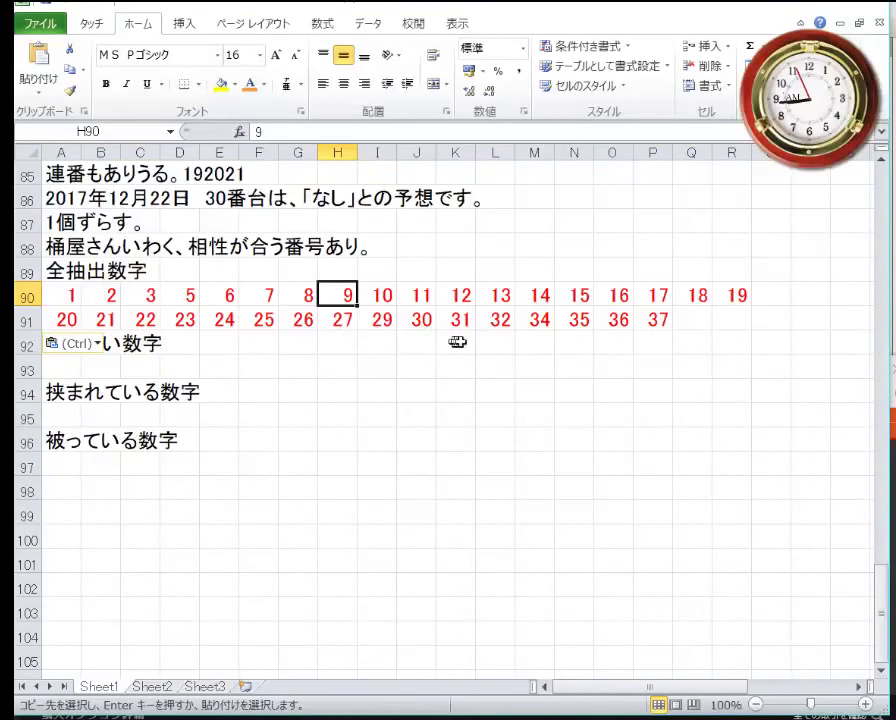
{"action": "left_click", "coordinate": [418, 296], "text": "ctrl"}
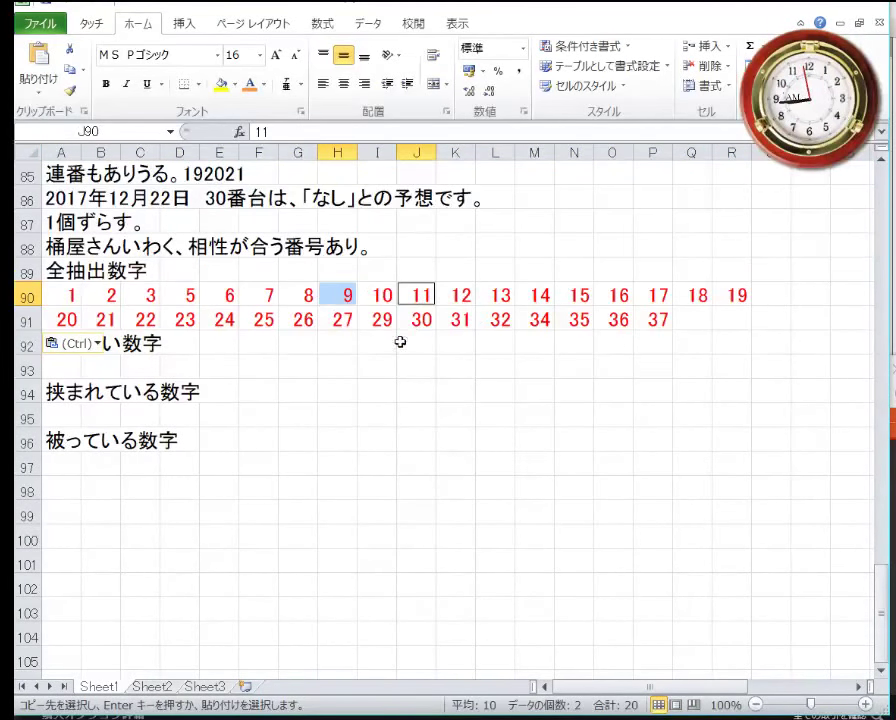
{"action": "left_click", "coordinate": [618, 316], "text": "ctrl"}
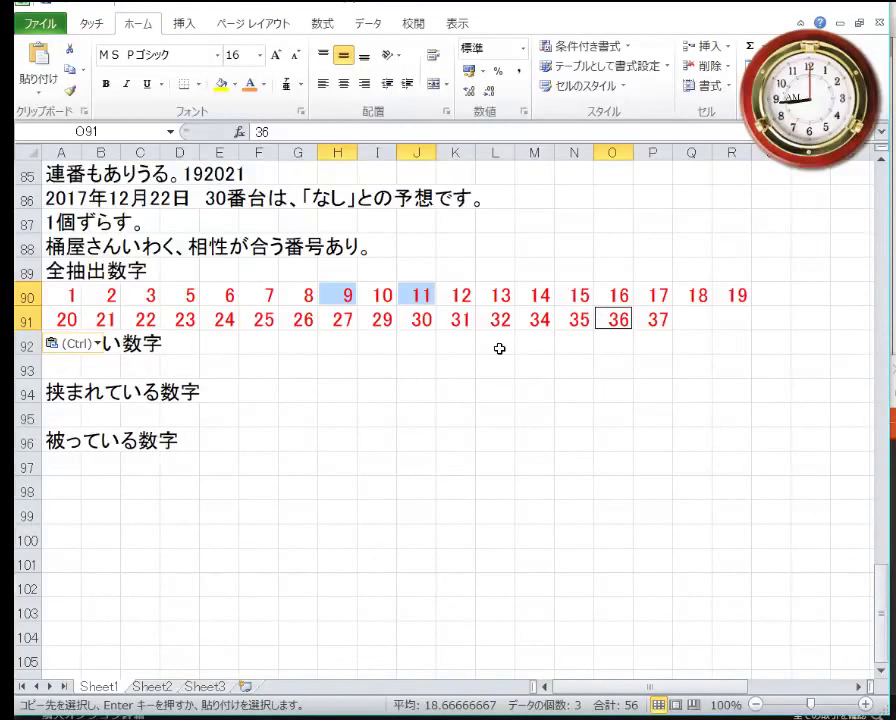
{"action": "left_click", "coordinate": [500, 294], "text": "ctrl"}
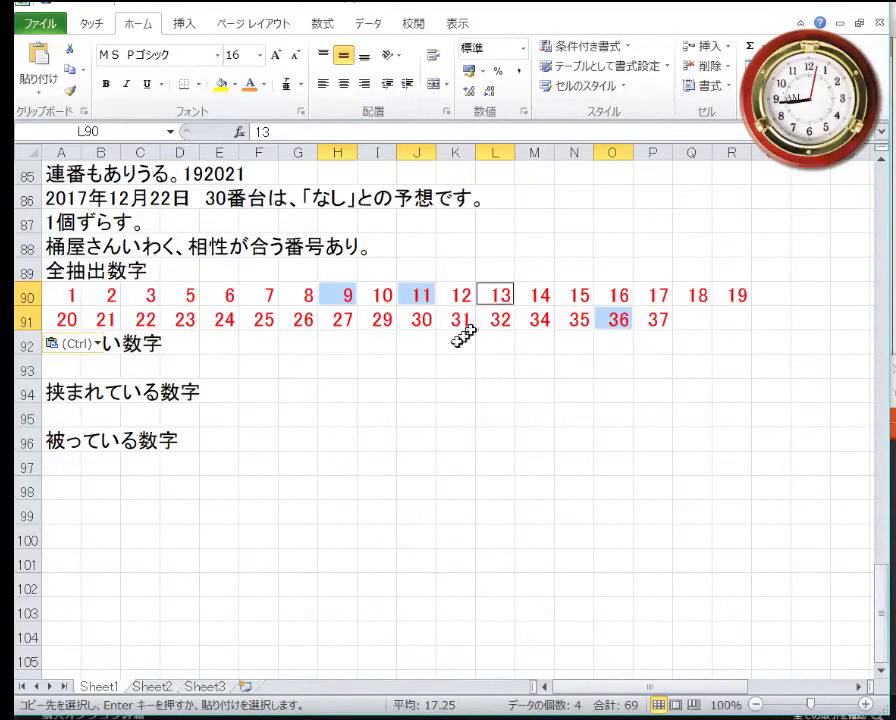
{"action": "left_click", "coordinate": [112, 295], "text": "ctrl"}
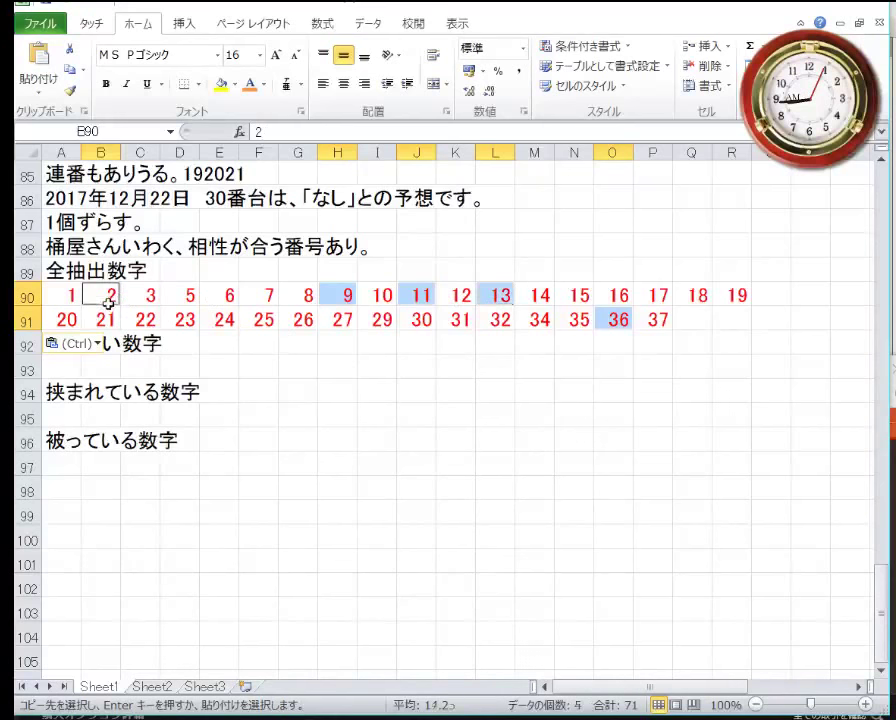
{"action": "left_click", "coordinate": [648, 291], "text": "ctrl"}
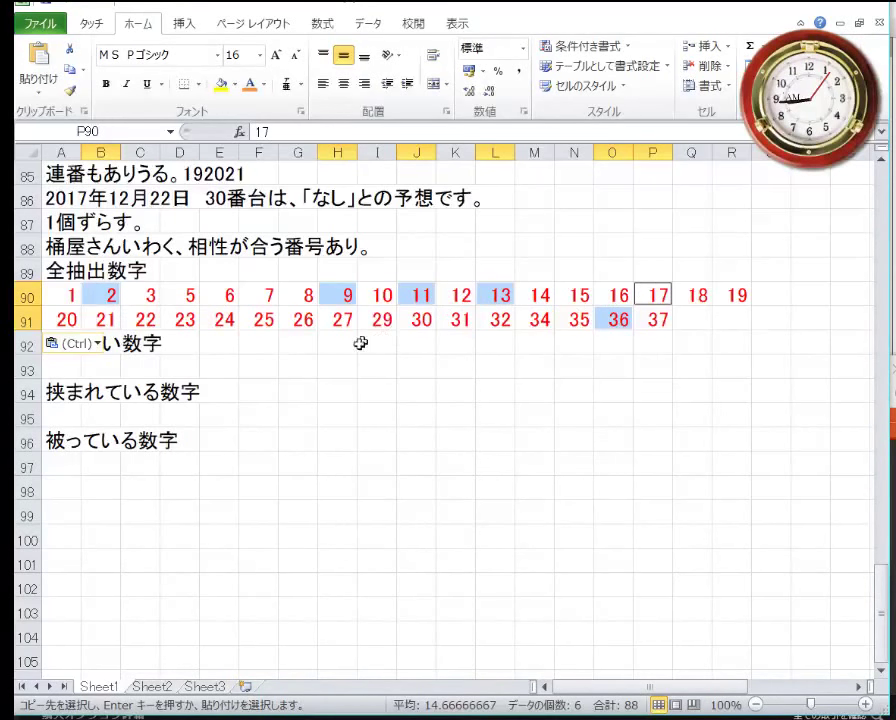
{"action": "left_click", "coordinate": [153, 320], "text": "ctrl"}
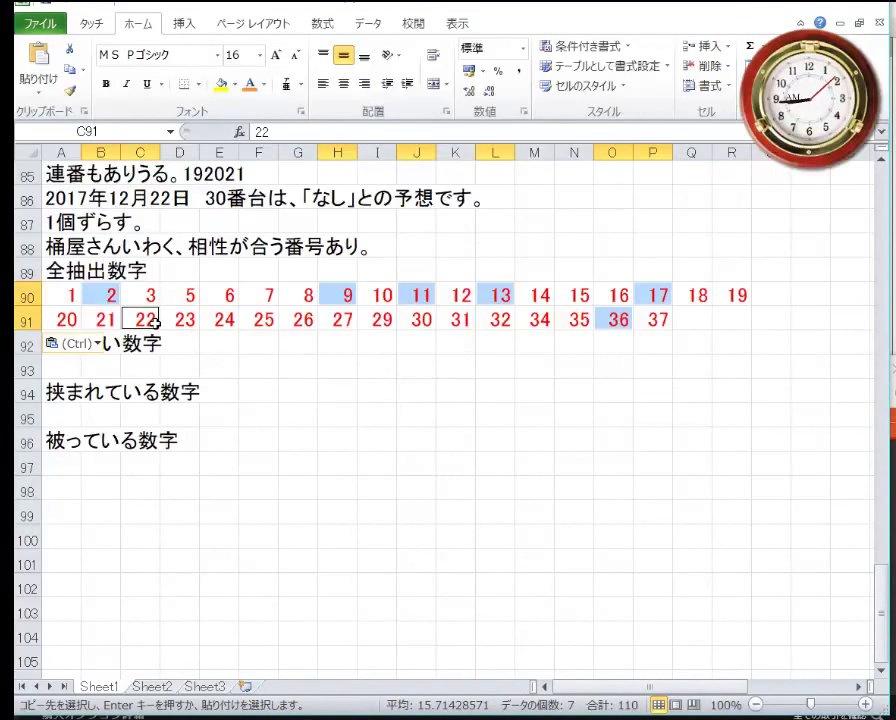
{"action": "left_click", "coordinate": [486, 323], "text": "ctrl"}
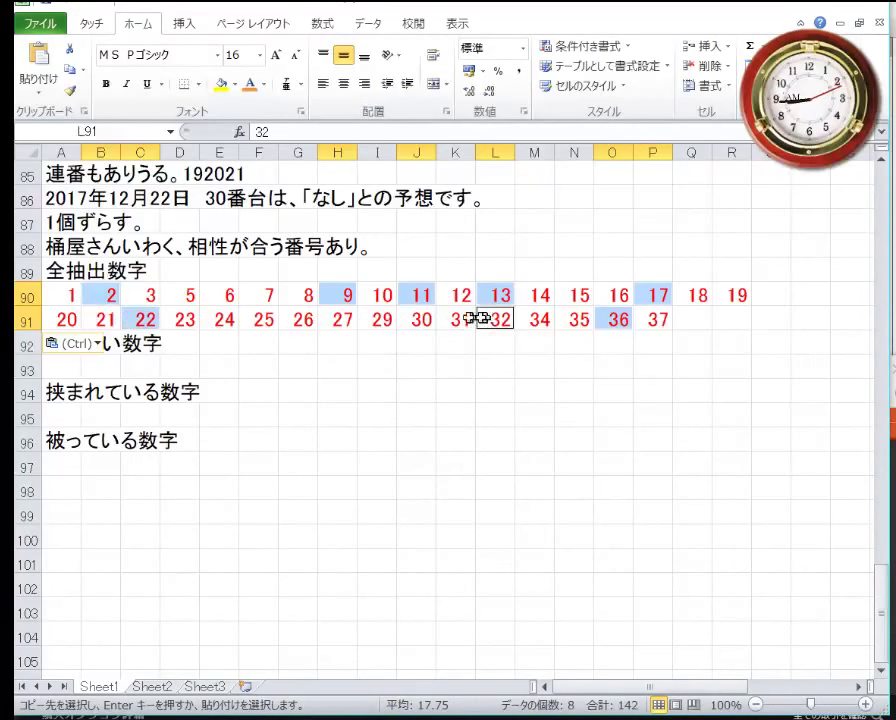
{"action": "left_click", "coordinate": [540, 318], "text": "ctrl"}
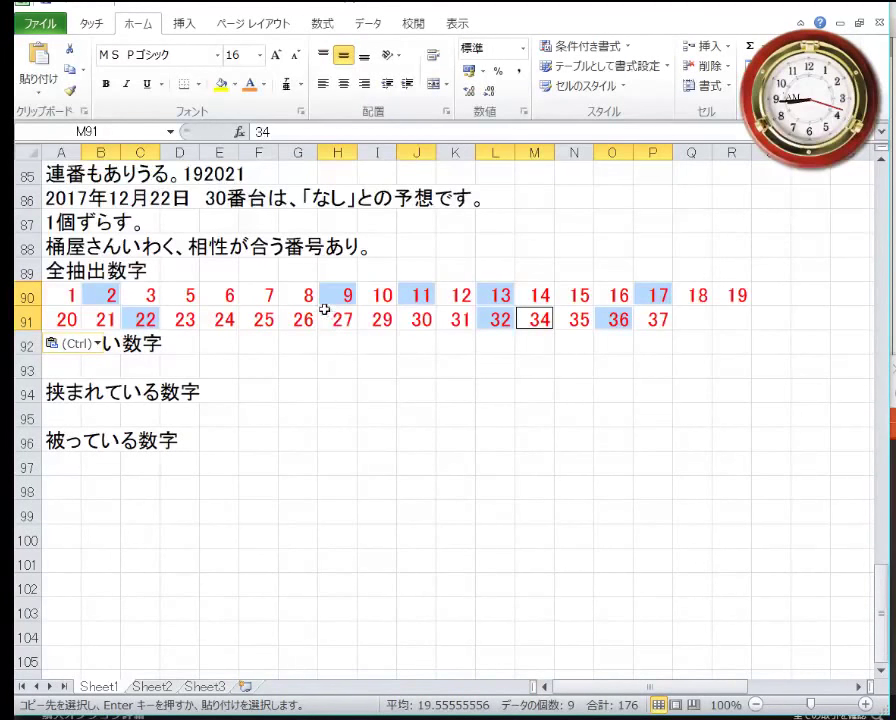
{"action": "left_click", "coordinate": [458, 321], "text": "ctrl"}
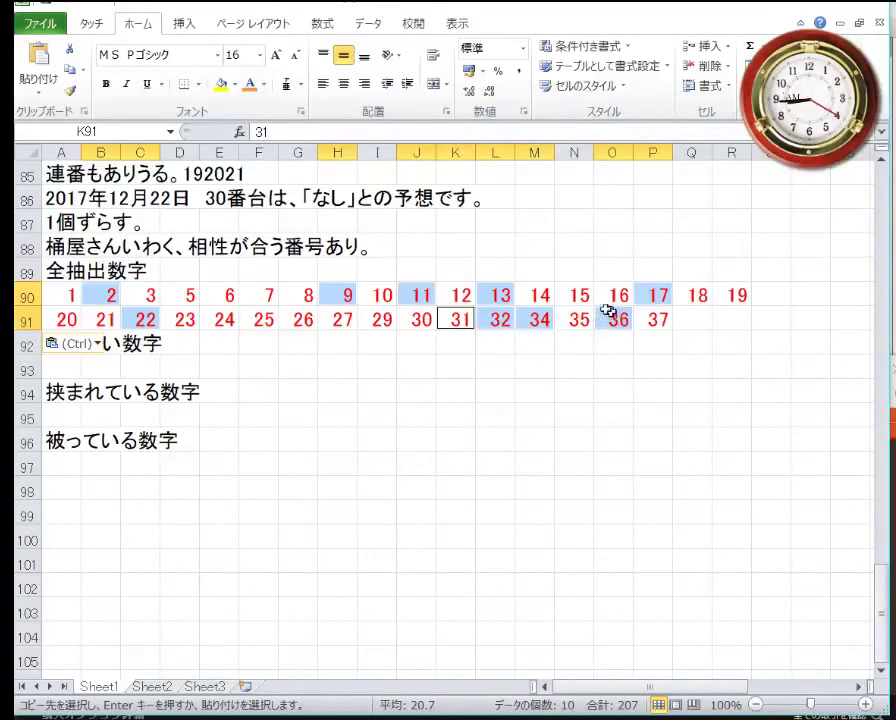
{"action": "left_click", "coordinate": [234, 85]}
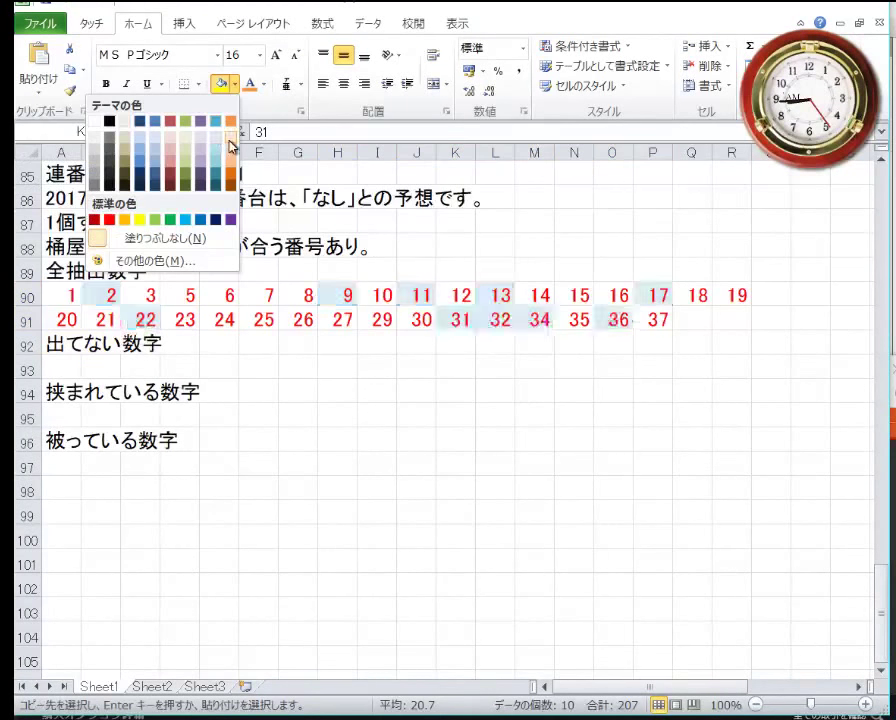
{"action": "left_click", "coordinate": [229, 134]}
{"action": "left_click", "coordinate": [236, 88]}
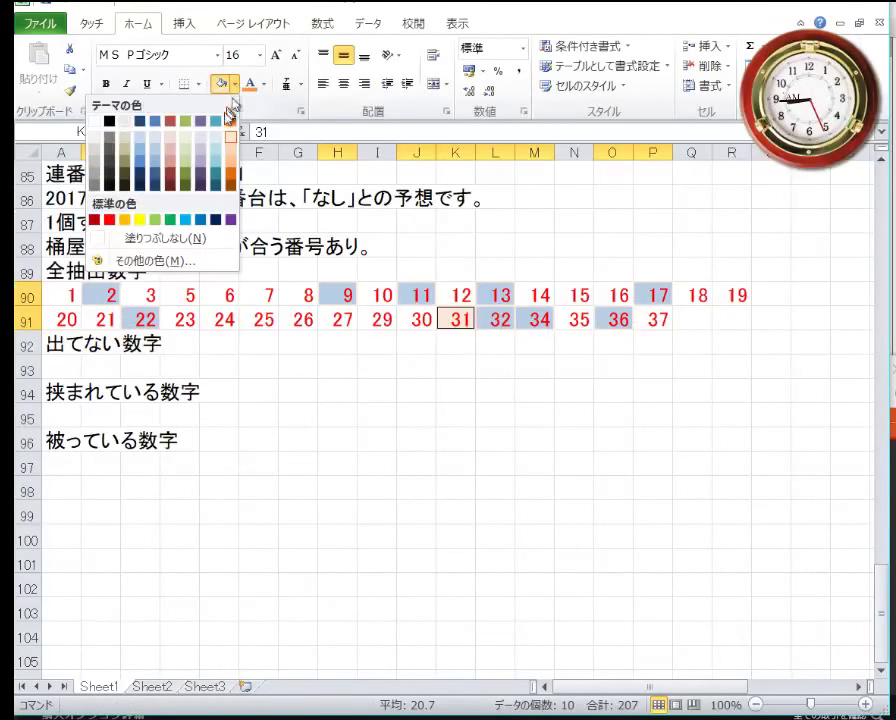
{"action": "left_click", "coordinate": [130, 237]}
{"action": "left_click", "coordinate": [255, 321]}
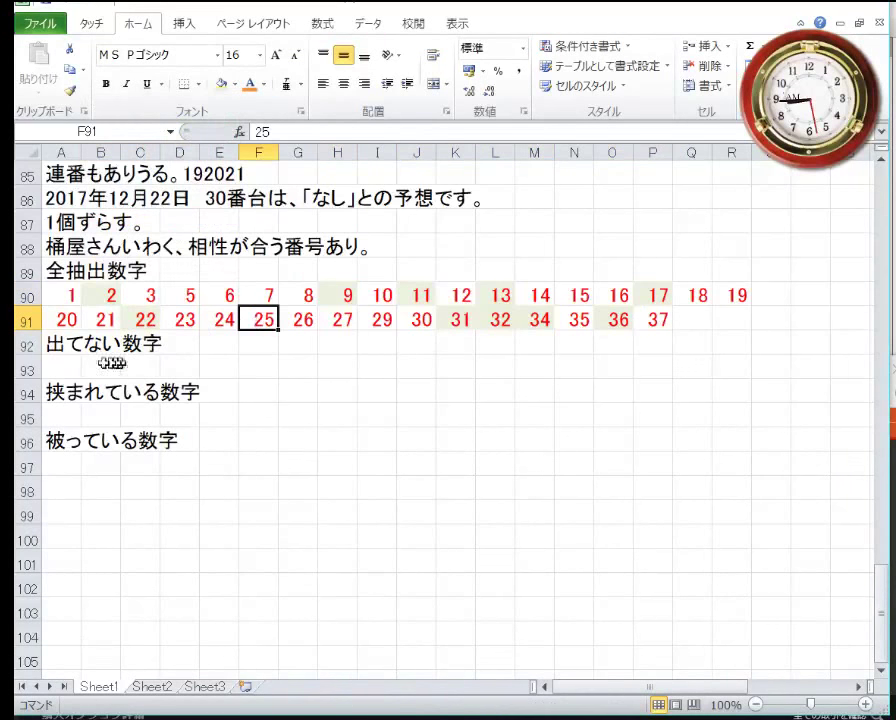
Step: Enter the missing numbers 4, 28 and 33 in A93:C93, under 出てない数字
{"action": "left_click", "coordinate": [62, 368]}
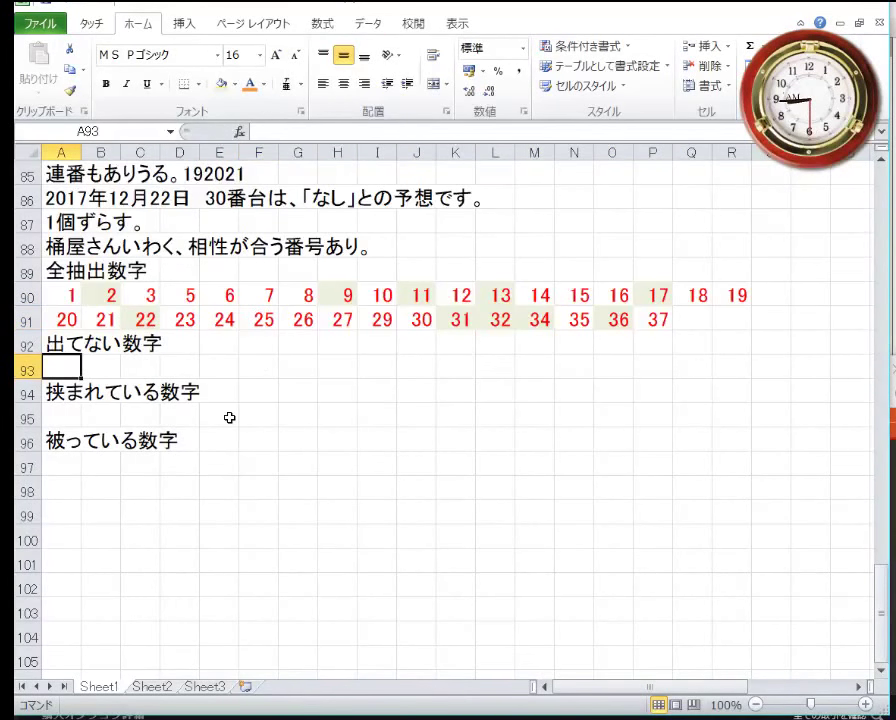
{"action": "type", "text": "4"}
{"action": "key", "text": "Tab"}
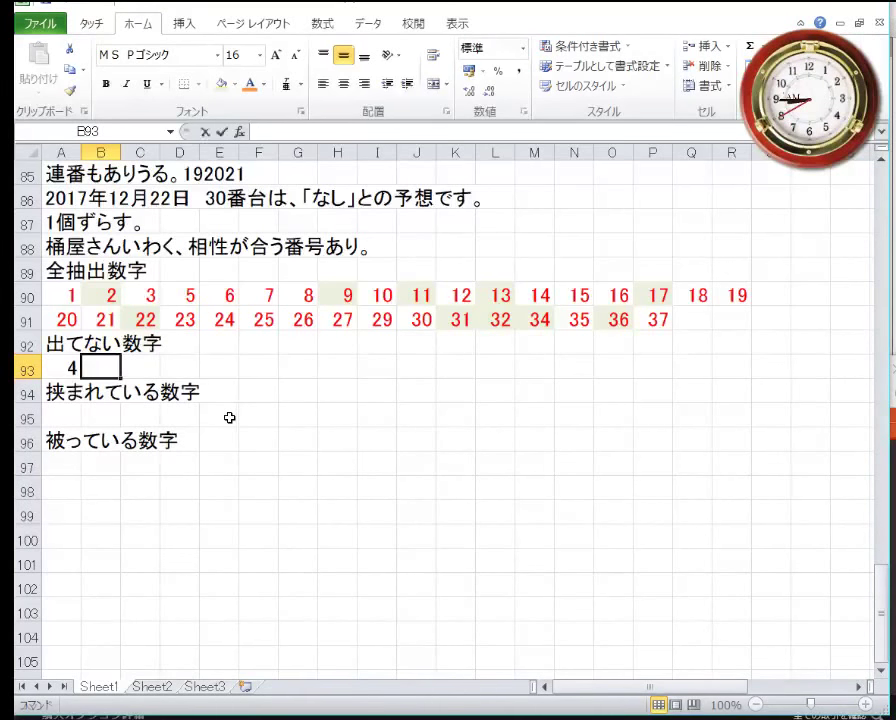
{"action": "type", "text": "28"}
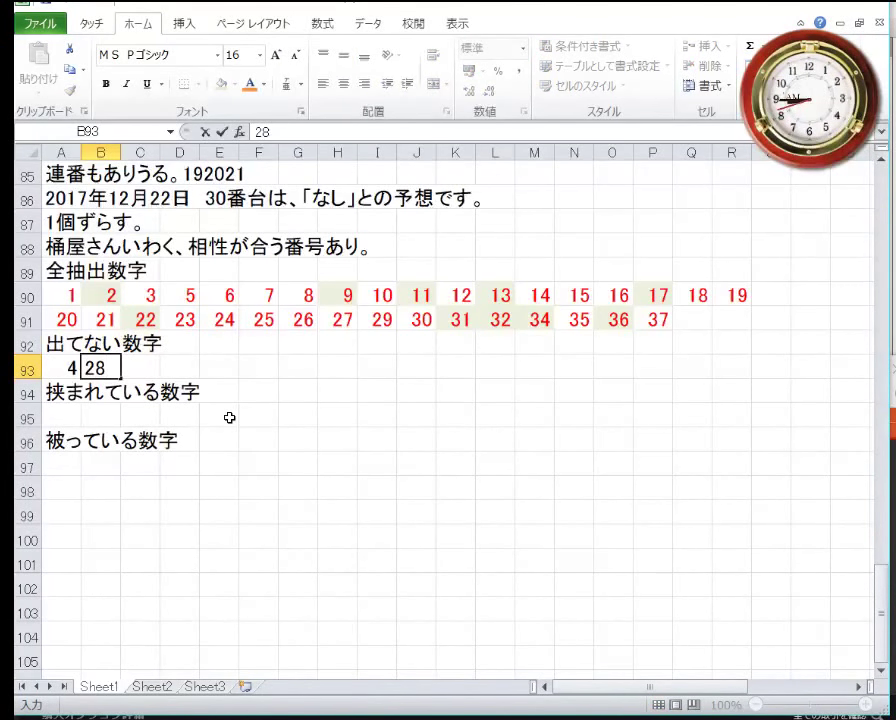
{"action": "key", "text": "Right"}
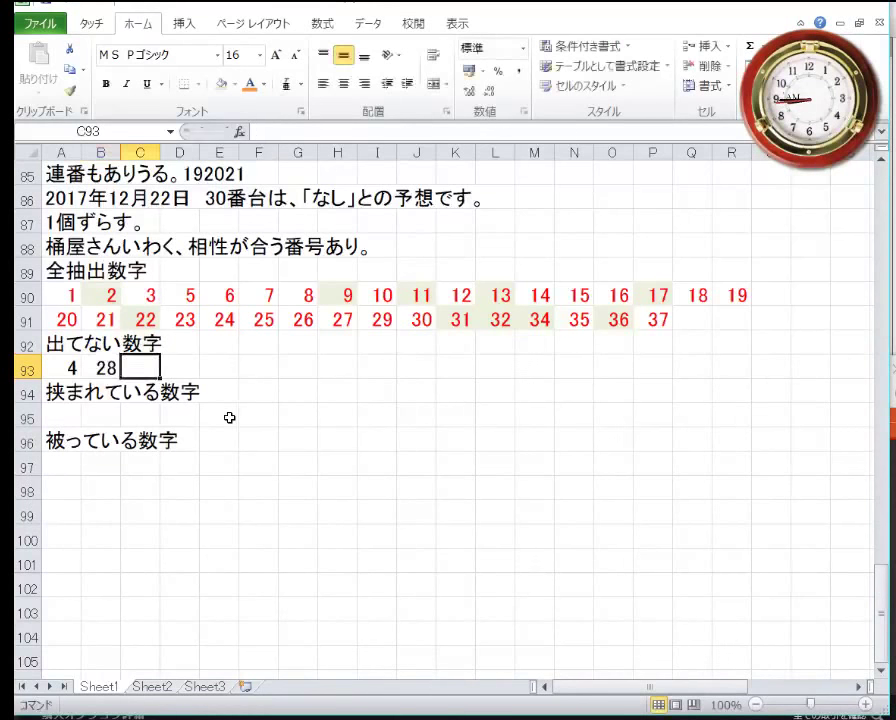
{"action": "type", "text": "33"}
{"action": "key", "text": "Return"}
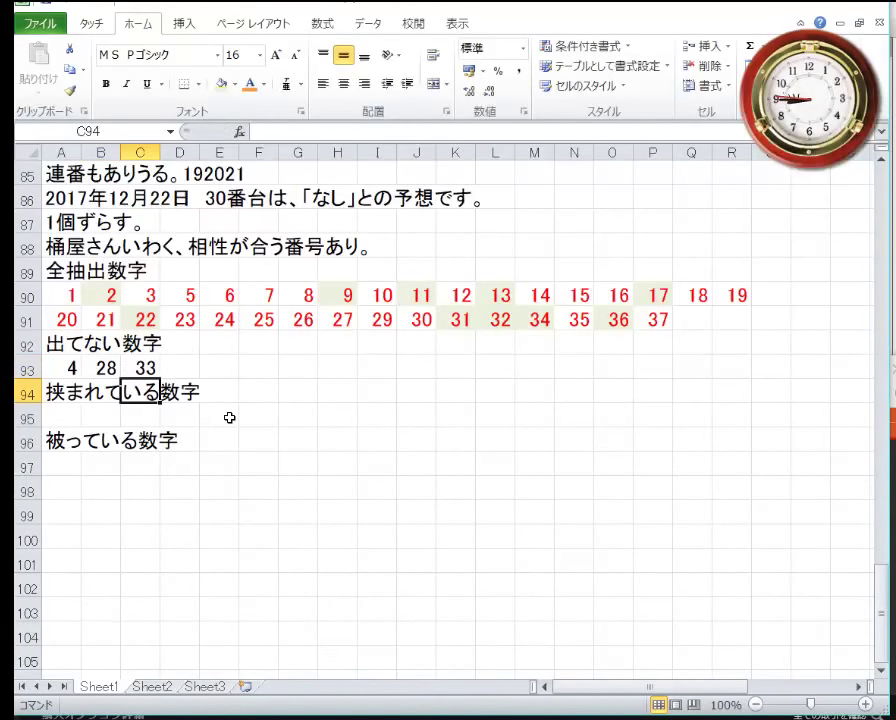
Step: Enter the sandwiched numbers 10, 12 and 35 in A95:C95, under 挟まれている数字
{"action": "key", "text": "Down"}
{"action": "key", "text": "Home"}
{"action": "type", "text": "10"}
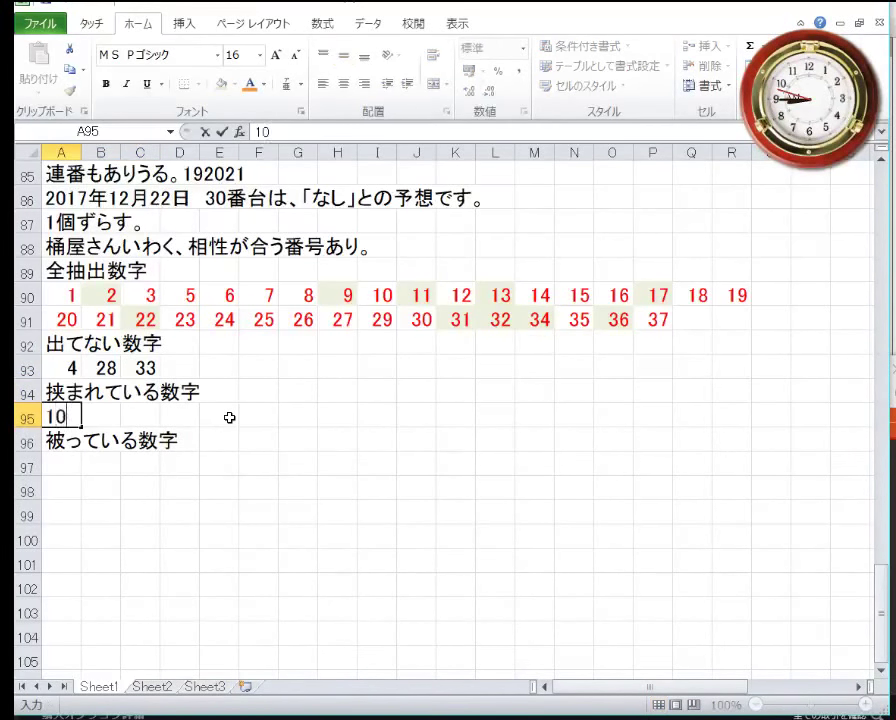
{"action": "key", "text": "Right"}
{"action": "type", "text": "12"}
{"action": "key", "text": "Right"}
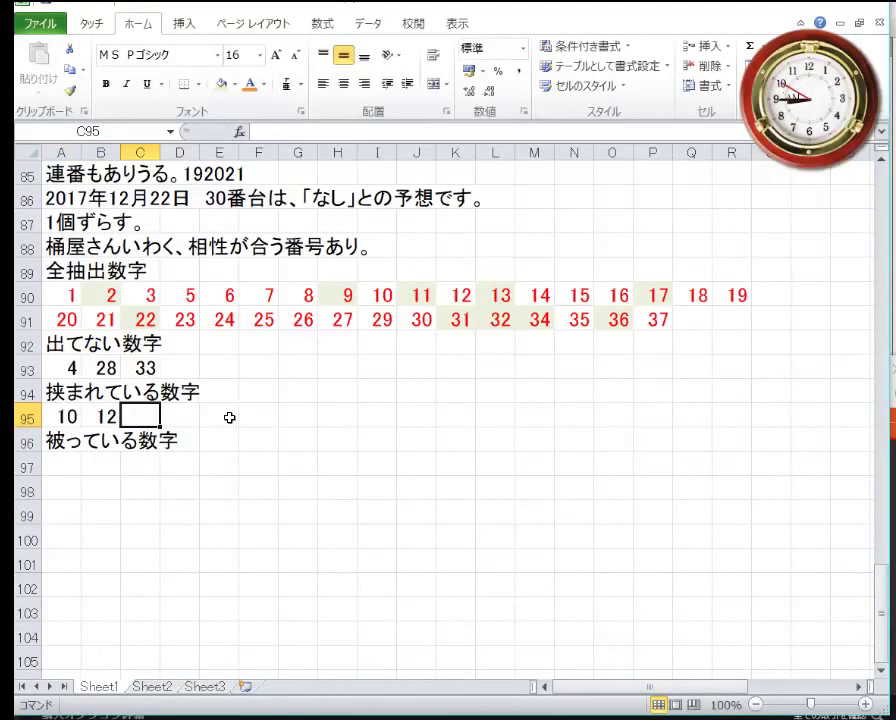
{"action": "type", "text": "35"}
{"action": "key", "text": "Return"}
Step: Enter the overlapping numbers 9, 11 and 36 in A97:C97, under 被っている数字
{"action": "key", "text": "Home"}
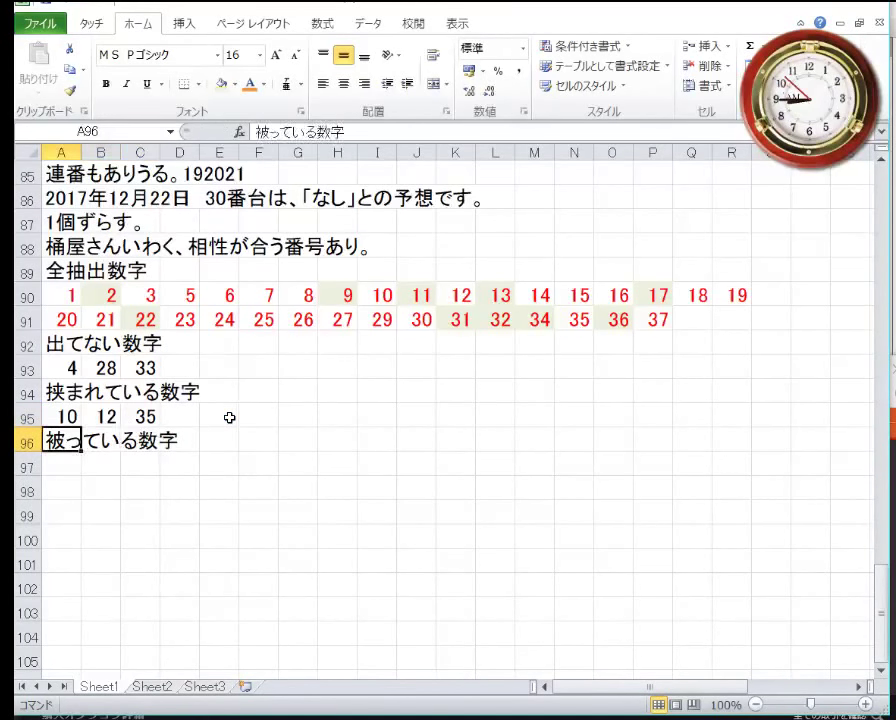
{"action": "key", "text": "Return"}
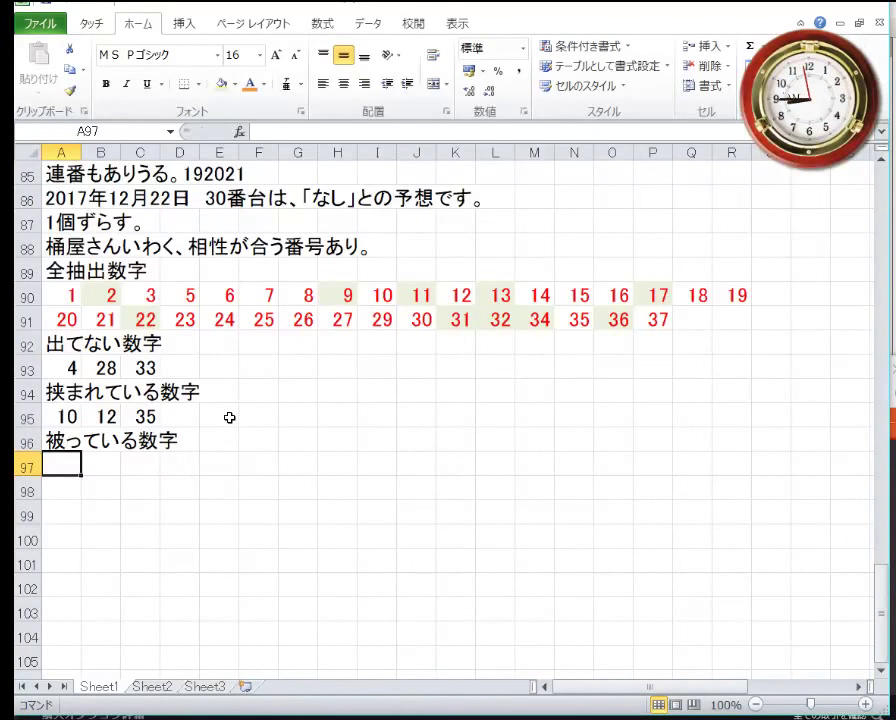
{"action": "type", "text": "9"}
{"action": "key", "text": "Right"}
{"action": "type", "text": "11"}
{"action": "key", "text": "Right"}
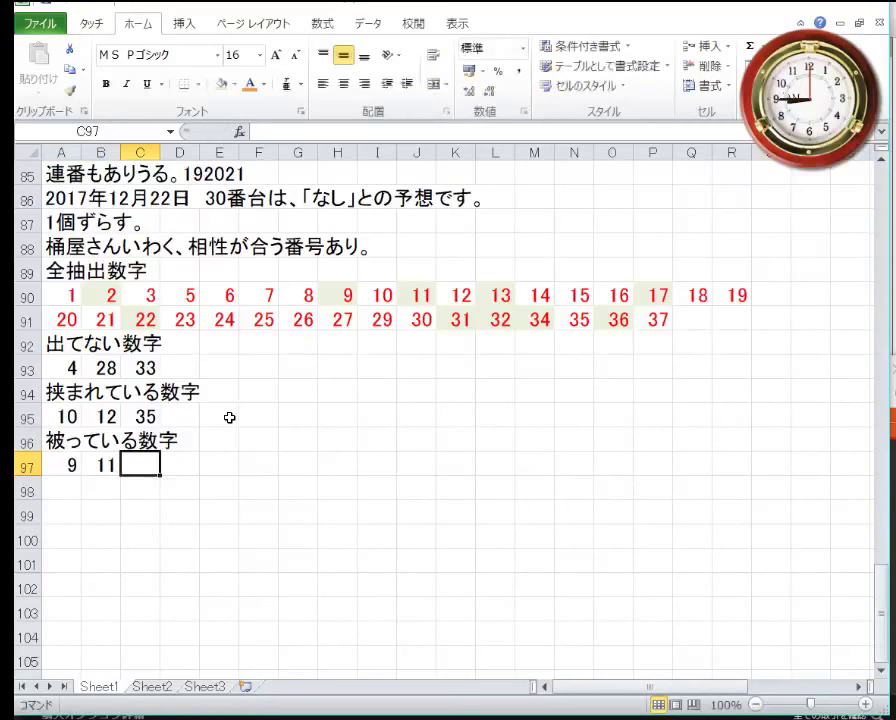
{"action": "type", "text": "36"}
{"action": "key", "text": "Return"}
Step: Enter the numbers 18 and 19 in A81:B81, under 気になる数字
{"action": "key", "text": "Up"}
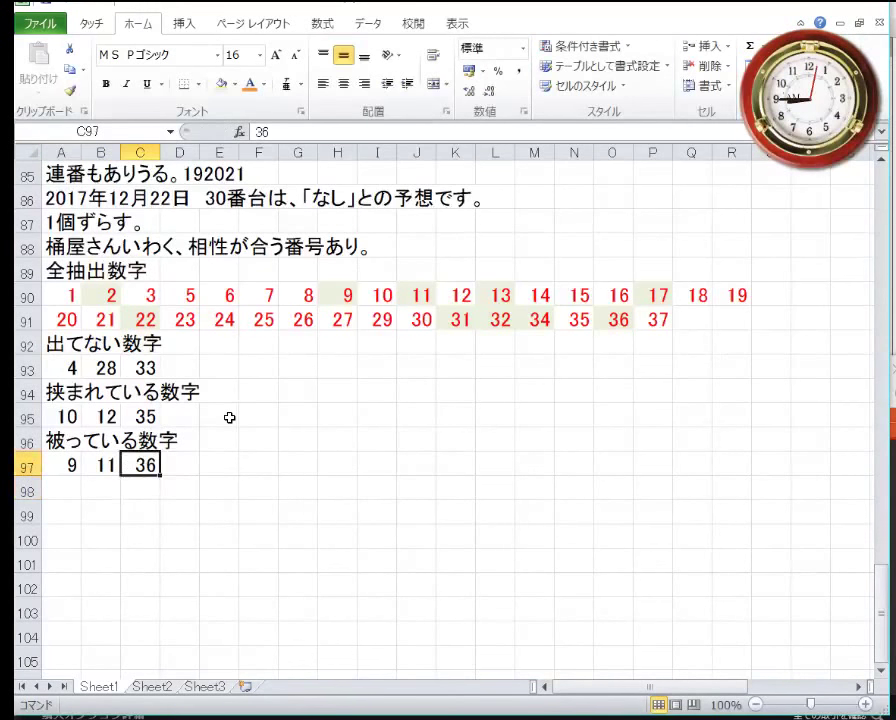
{"action": "key", "text": "Up"}
{"action": "key", "text": "Up"}
{"action": "key", "text": "Up"}
{"action": "key", "text": "Up"}
{"action": "key", "text": "Up"}
{"action": "key", "text": "Up"}
{"action": "key", "text": "Up"}
{"action": "key", "text": "Up"}
{"action": "key", "text": "Up"}
{"action": "key", "text": "Up"}
{"action": "key", "text": "Up"}
{"action": "key", "text": "Up"}
{"action": "key", "text": "Up"}
{"action": "key", "text": "Up"}
{"action": "key", "text": "Up"}
{"action": "key", "text": "Up"}
{"action": "key", "text": "Up"}
{"action": "key", "text": "Up"}
{"action": "key", "text": "Up"}
{"action": "key", "text": "Up"}
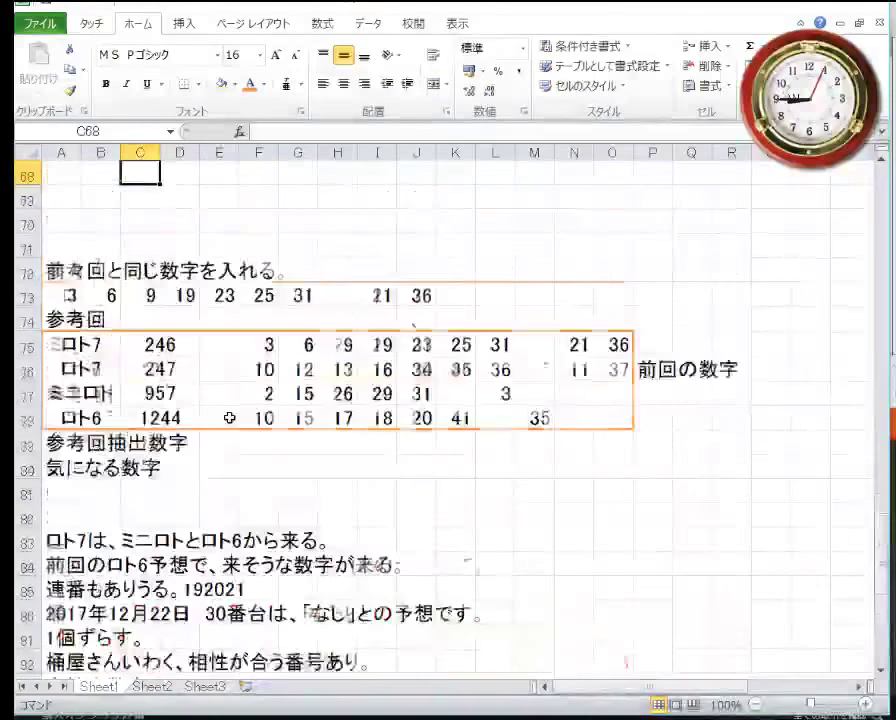
{"action": "key", "text": "Down"}
{"action": "key", "text": "Down"}
{"action": "key", "text": "Down"}
{"action": "key", "text": "Down"}
{"action": "key", "text": "Down"}
{"action": "key", "text": "Down"}
{"action": "key", "text": "Down"}
{"action": "key", "text": "Down"}
{"action": "key", "text": "Down"}
{"action": "key", "text": "Down"}
{"action": "key", "text": "Down"}
{"action": "key", "text": "Down"}
{"action": "key", "text": "Down"}
{"action": "key", "text": "Down"}
{"action": "key", "text": "Down"}
{"action": "key", "text": "Up"}
{"action": "key", "text": "Up"}
{"action": "key", "text": "Left"}
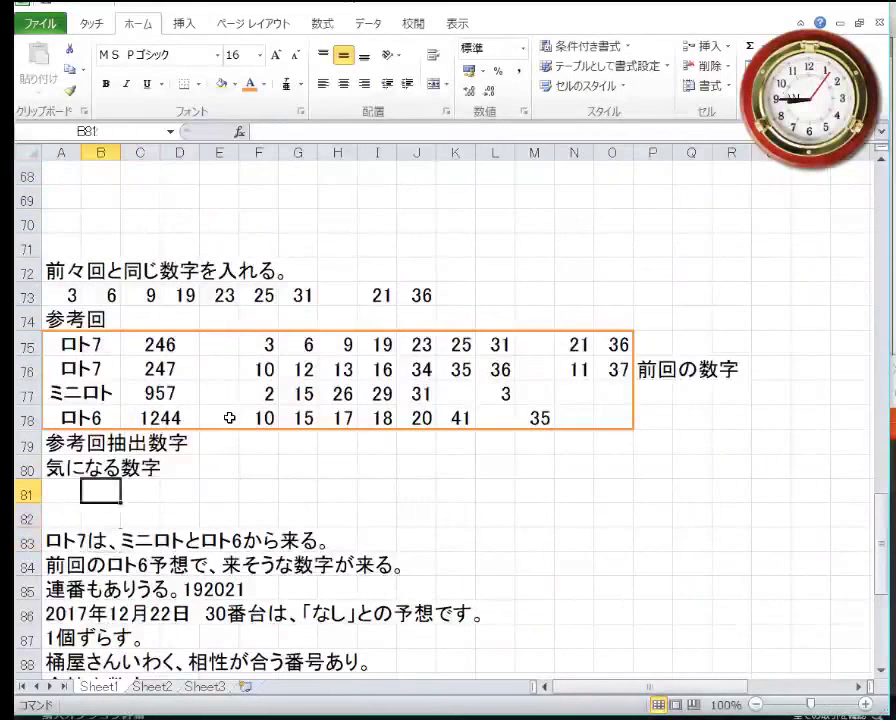
{"action": "key", "text": "Left"}
{"action": "key", "text": "Up"}
{"action": "key", "text": "Down"}
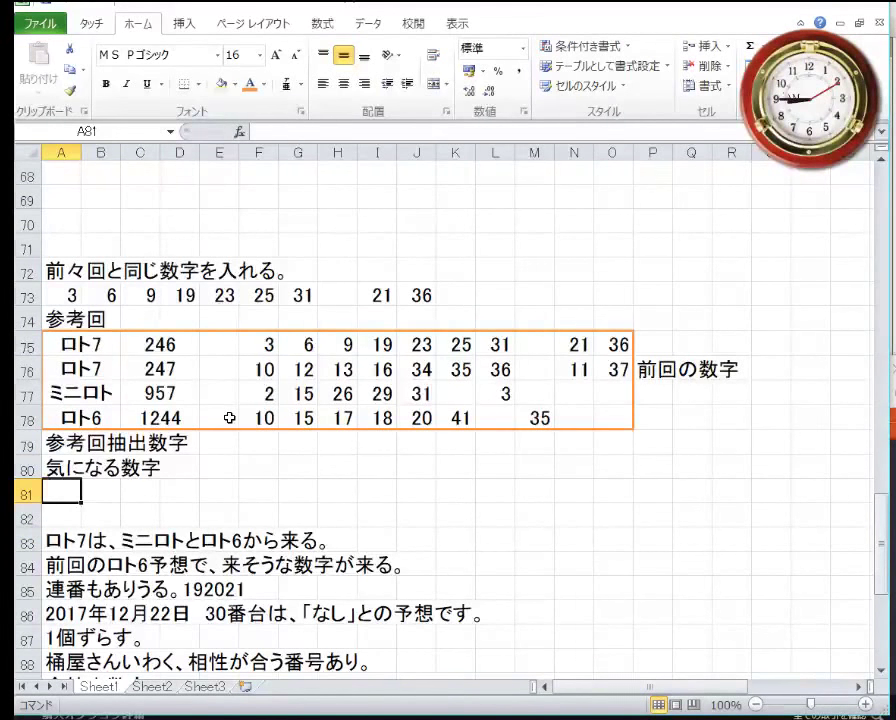
{"action": "type", "text": "18"}
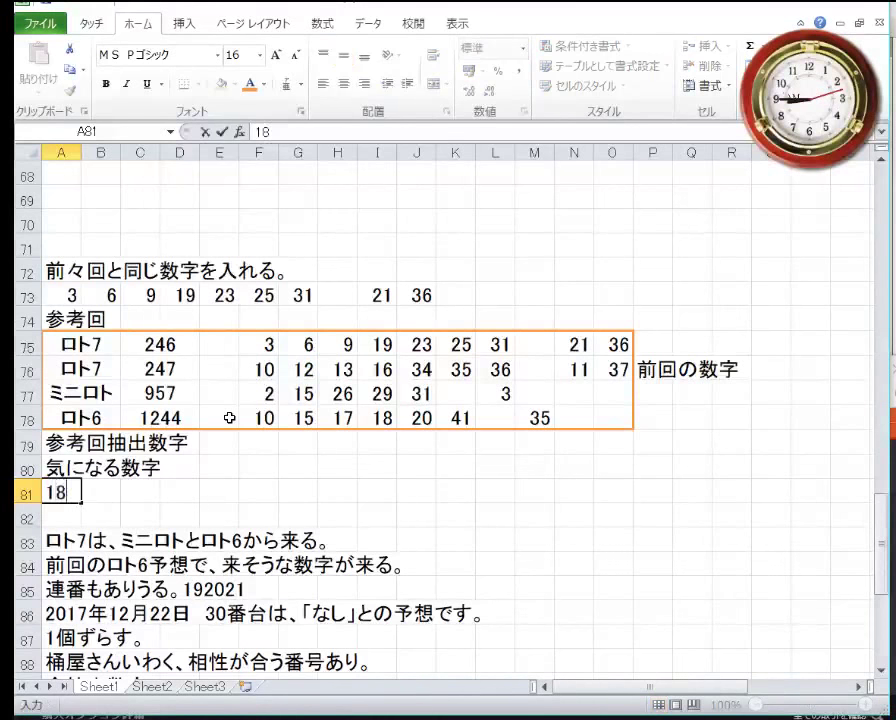
{"action": "key", "text": "Tab"}
{"action": "type", "text": "19"}
{"action": "key", "text": "Return"}
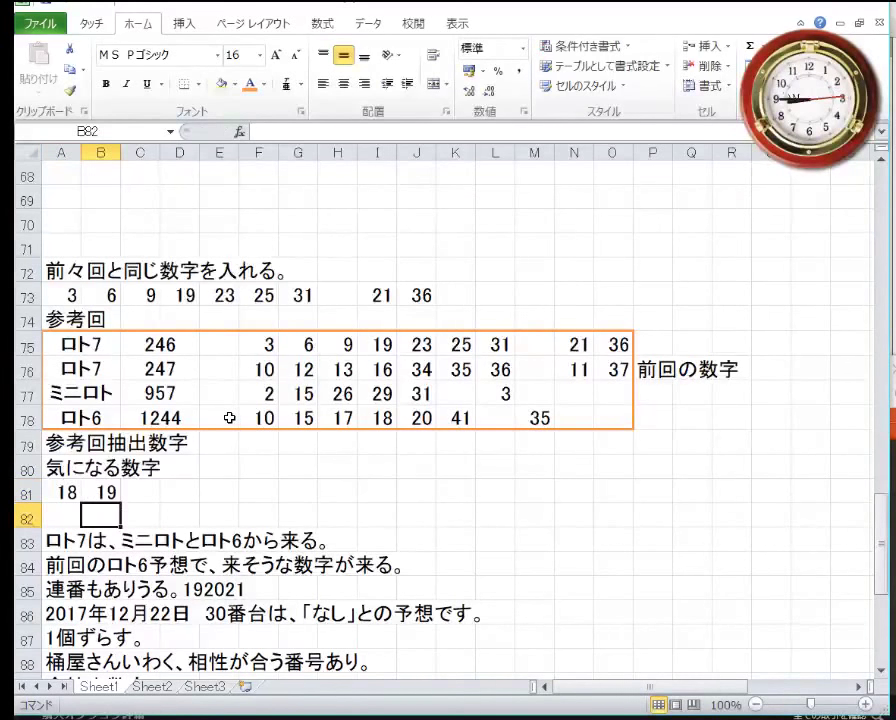